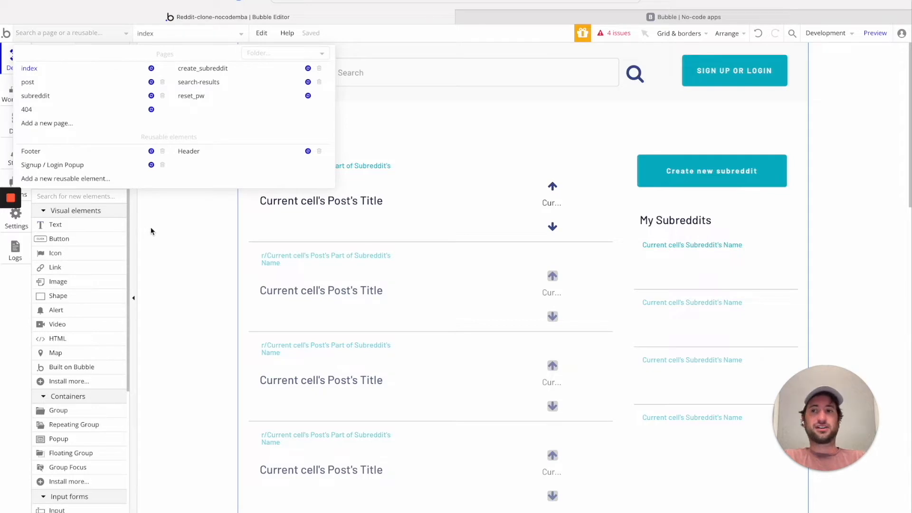
# Upgrade the index page to the new Responsive Engine [beta] without keeping a legacy backup copy, and dismiss the welcome and trial dialogs.
pyautogui.click(103, 37)
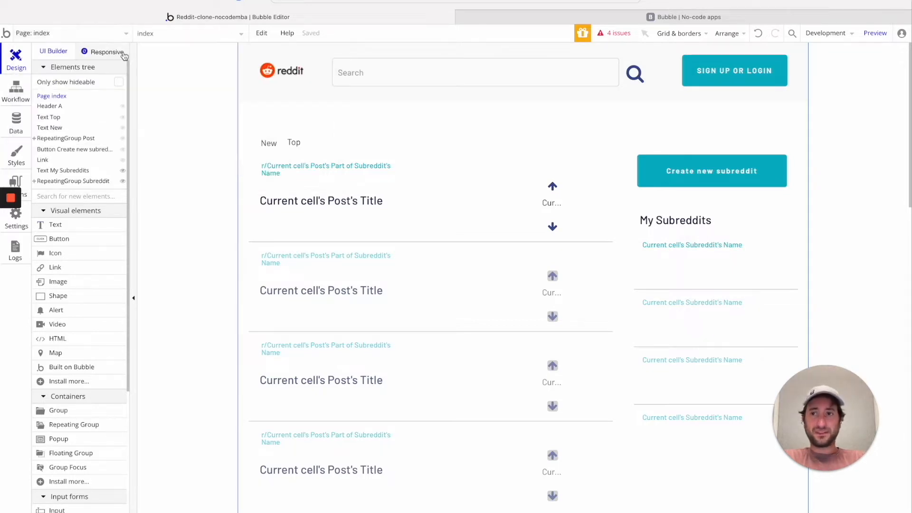
pyautogui.click(107, 52)
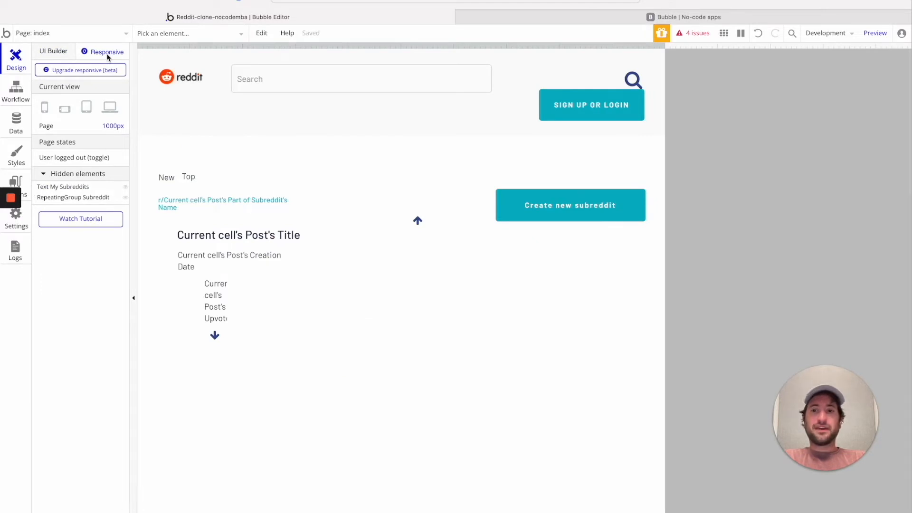
pyautogui.click(88, 71)
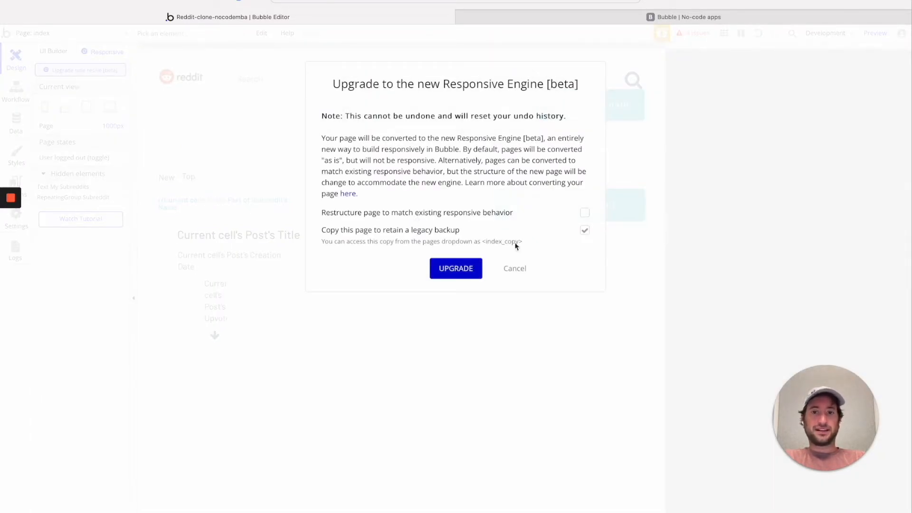
pyautogui.click(585, 231)
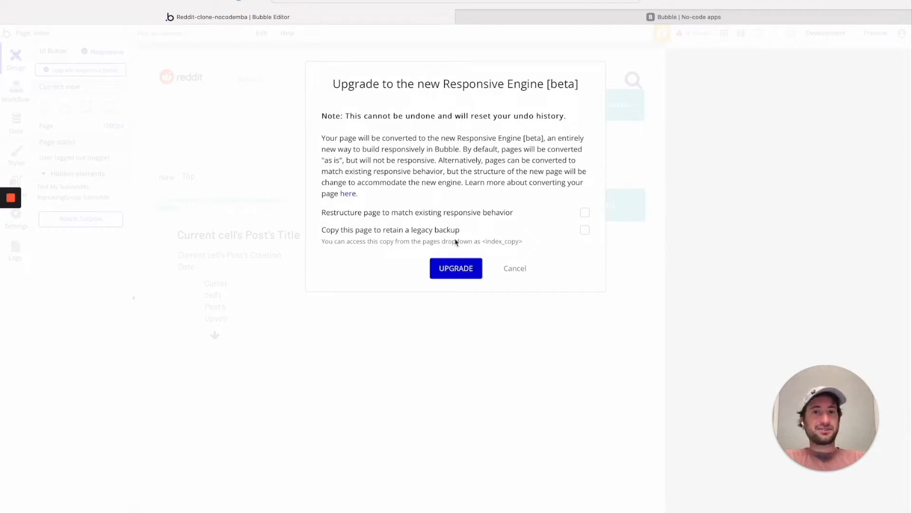
pyautogui.moveTo(352, 122); pyautogui.dragTo(476, 122)
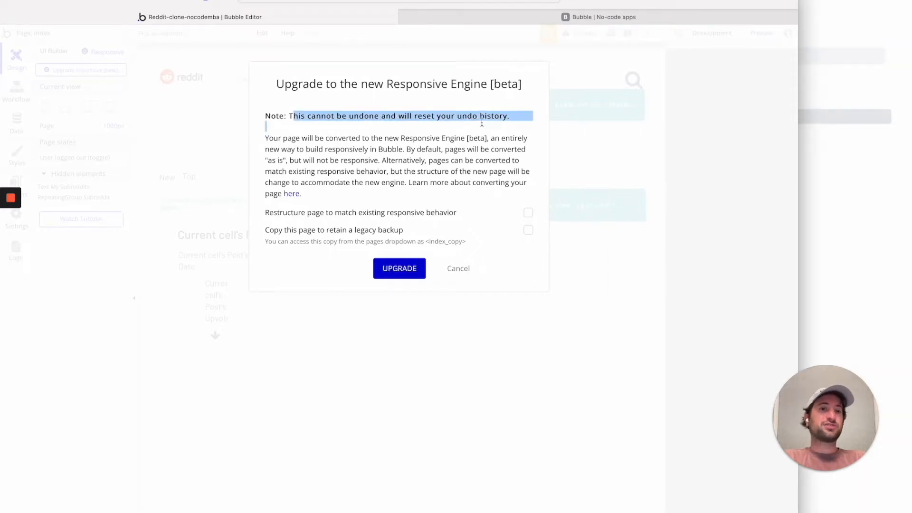
pyautogui.click(518, 178)
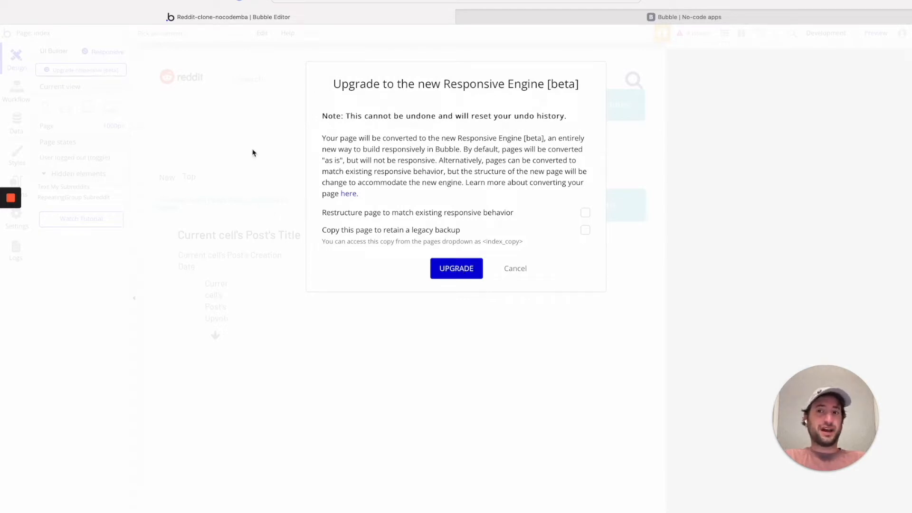
pyautogui.click(455, 269)
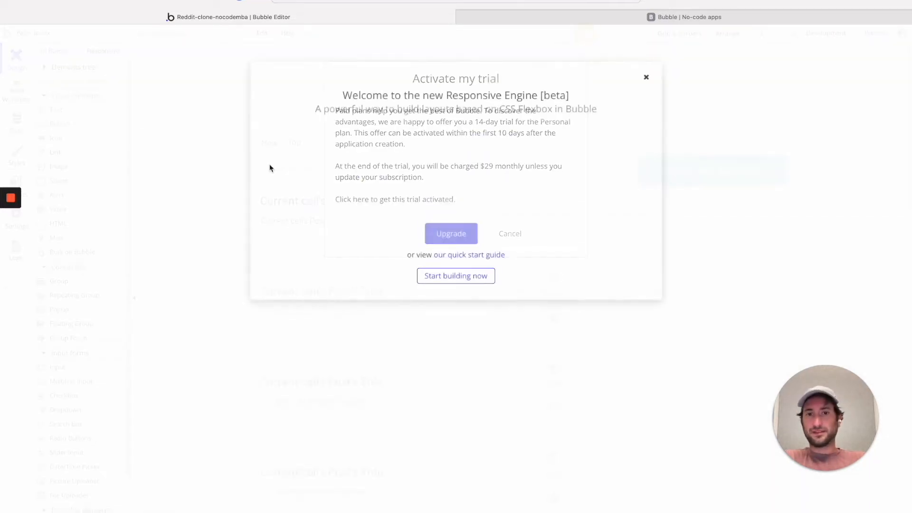
pyautogui.click(646, 78)
pyautogui.click(513, 234)
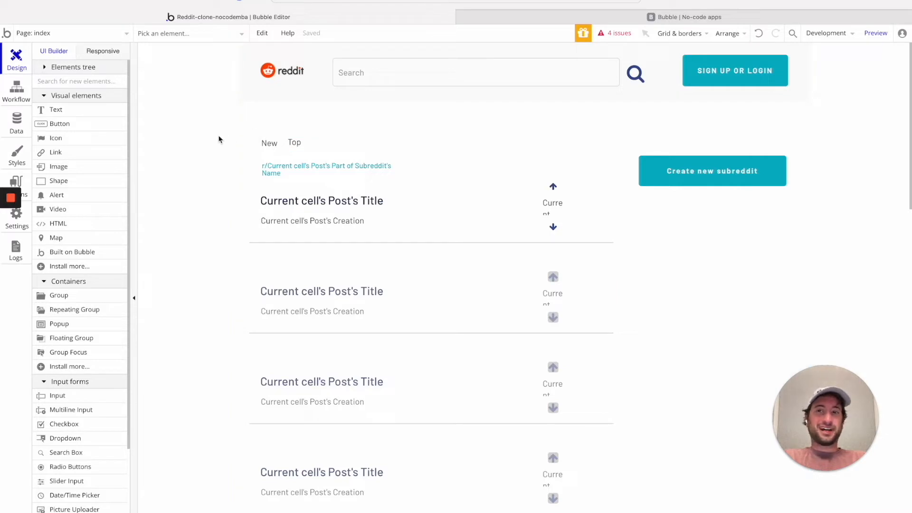
# Set the index page's container layout to Column.
pyautogui.click(113, 56)
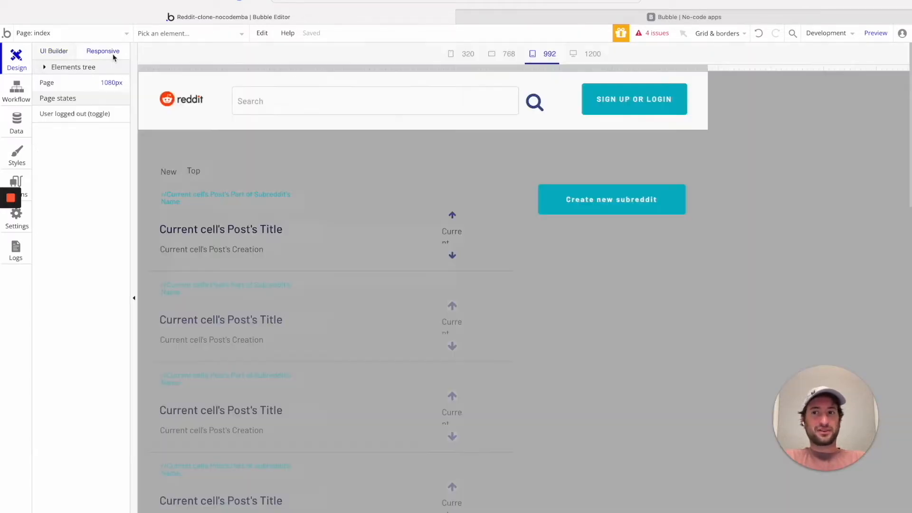
pyautogui.click(59, 55)
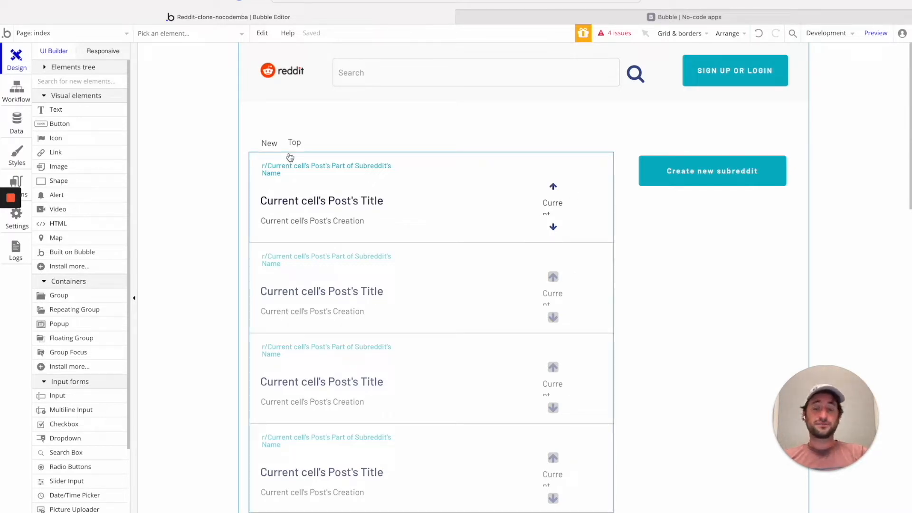
pyautogui.click(284, 124)
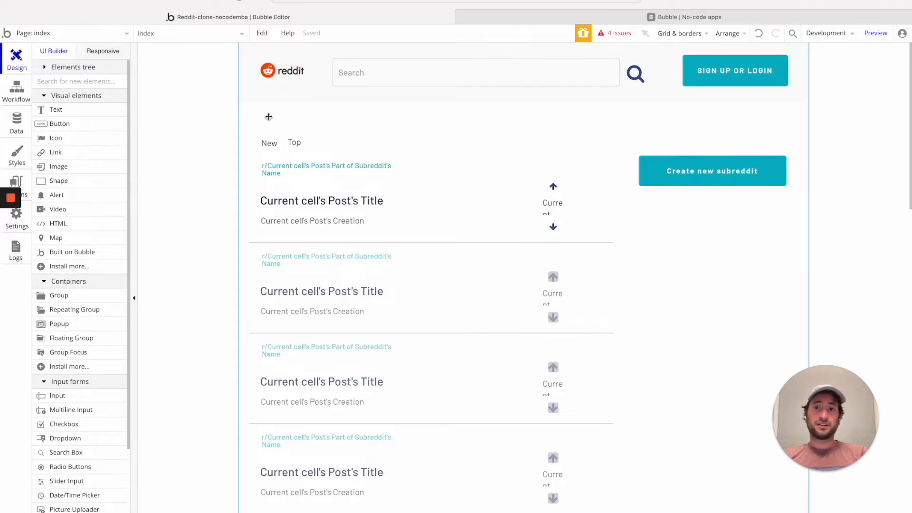
pyautogui.doubleClick(268, 117)
pyautogui.moveTo(759, 91)
pyautogui.mouseDown()
pyautogui.moveTo(719, 90)
pyautogui.moveTo(809, 95)
pyautogui.moveTo(758, 101)
pyautogui.mouseUp()
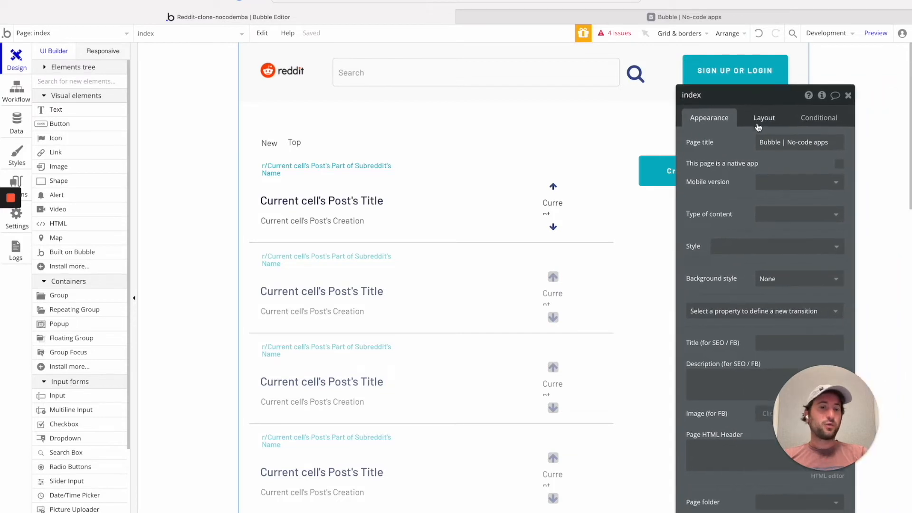
pyautogui.click(755, 120)
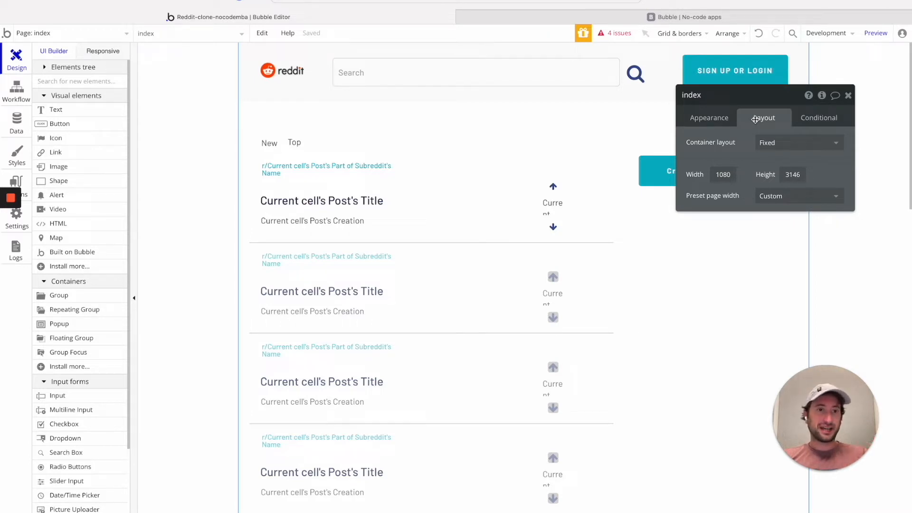
pyautogui.click(781, 150)
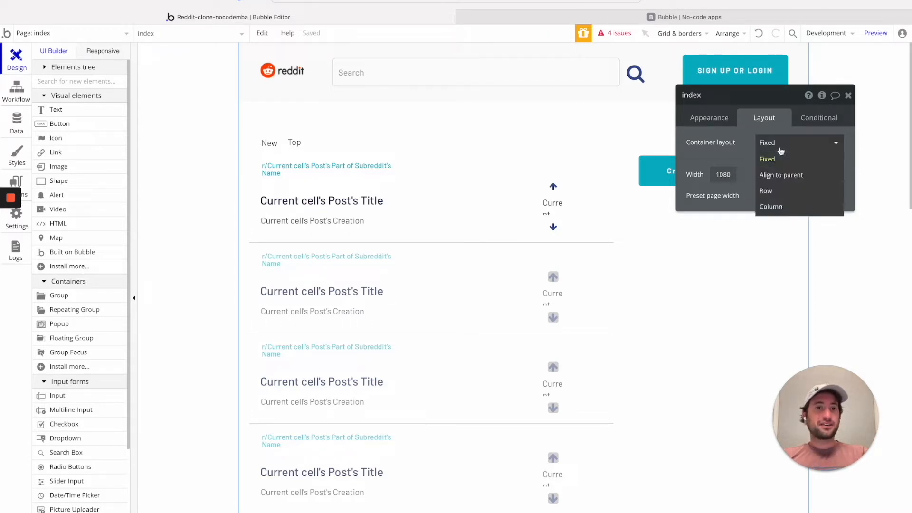
pyautogui.click(784, 207)
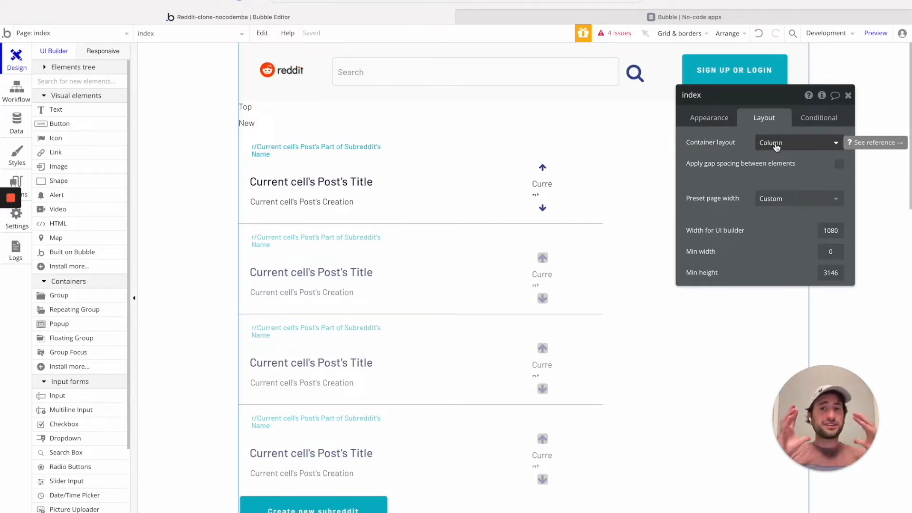
# Try the Fixed and Row container layouts on the index page and set it back to Column.
pyautogui.click(776, 145)
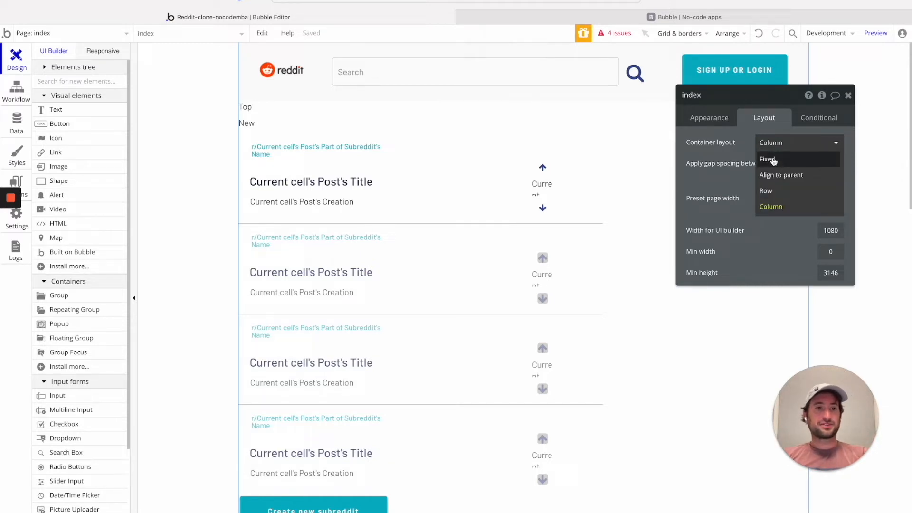
pyautogui.click(773, 162)
pyautogui.click(779, 143)
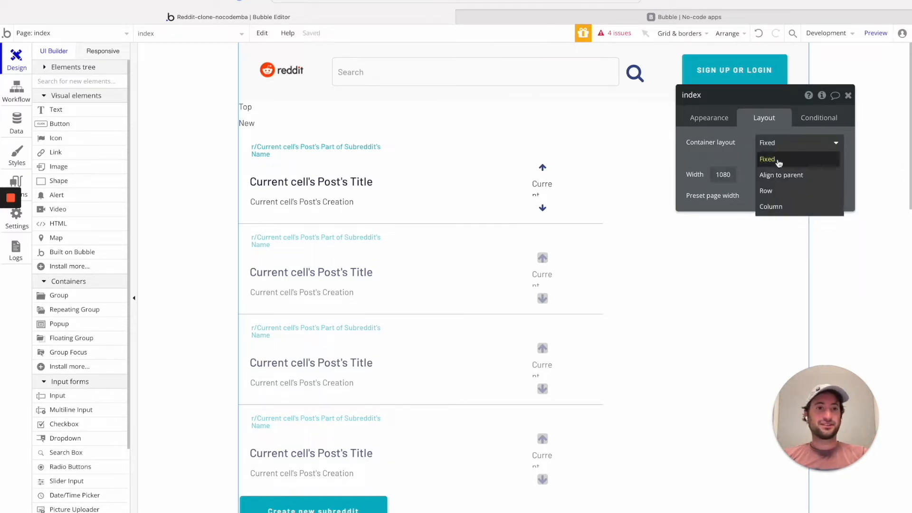
pyautogui.click(766, 191)
pyautogui.click(777, 146)
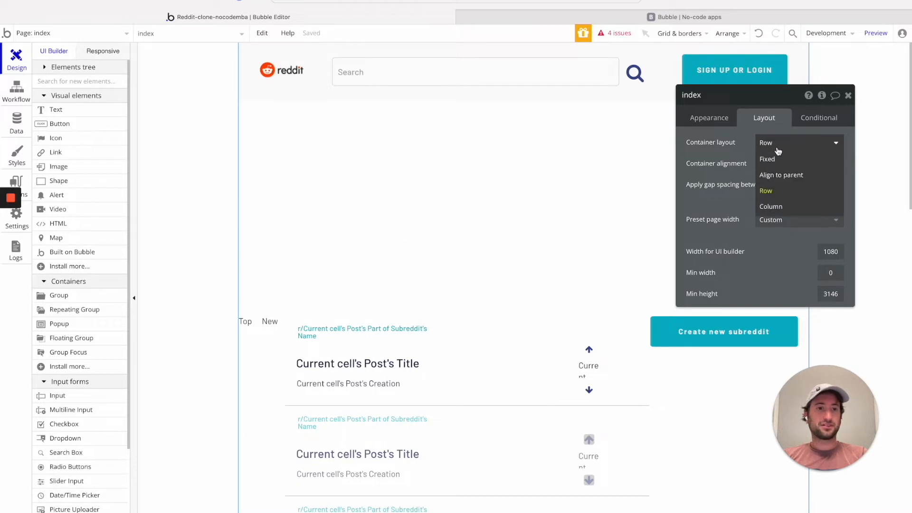
pyautogui.click(774, 206)
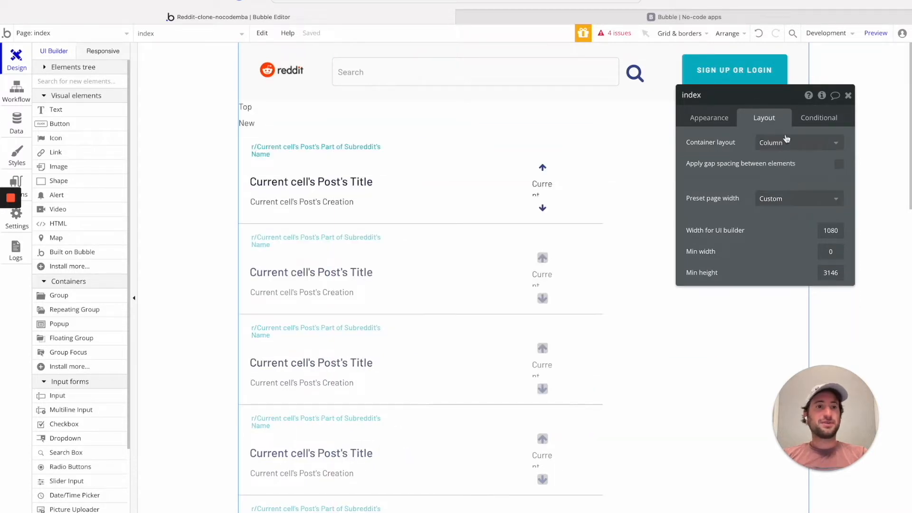
# Examine how the index page's elements stack in the Column layout, from the header down to the Create new subreddit button.
pyautogui.moveTo(765, 104); pyautogui.dragTo(875, 58)
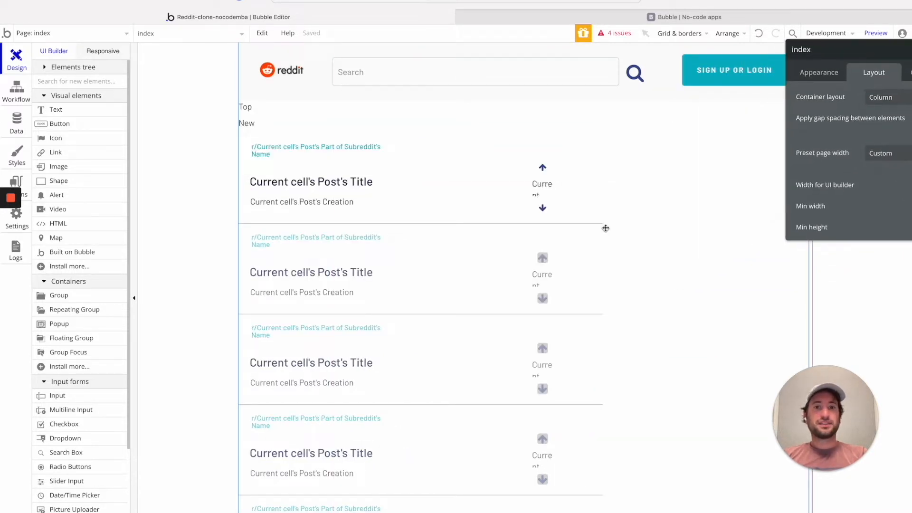
pyautogui.scroll(-6, 605, 227)
pyautogui.scroll(2, 344, 215)
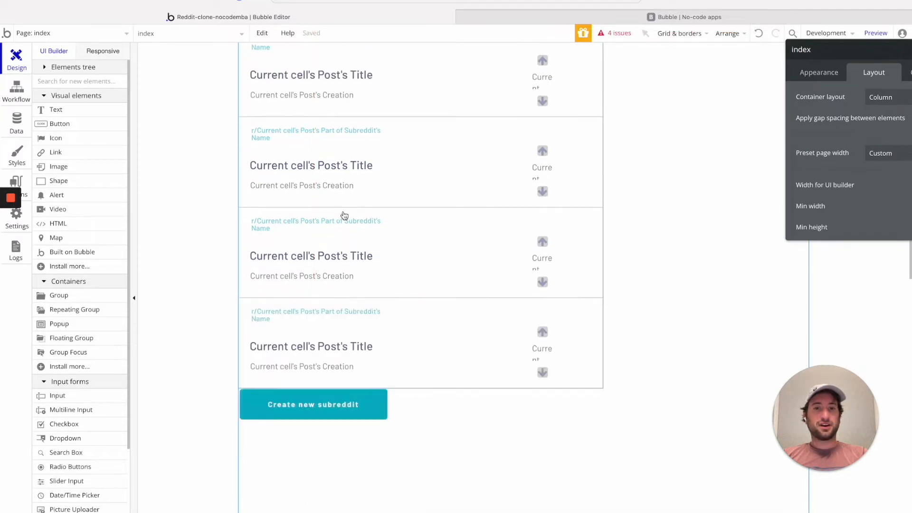
pyautogui.scroll(5, 344, 215)
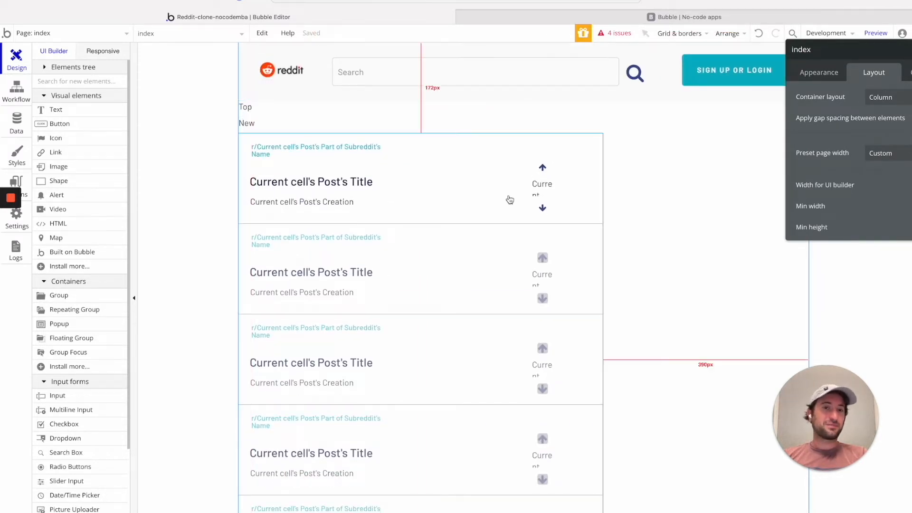
pyautogui.moveTo(883, 53); pyautogui.dragTo(770, 87)
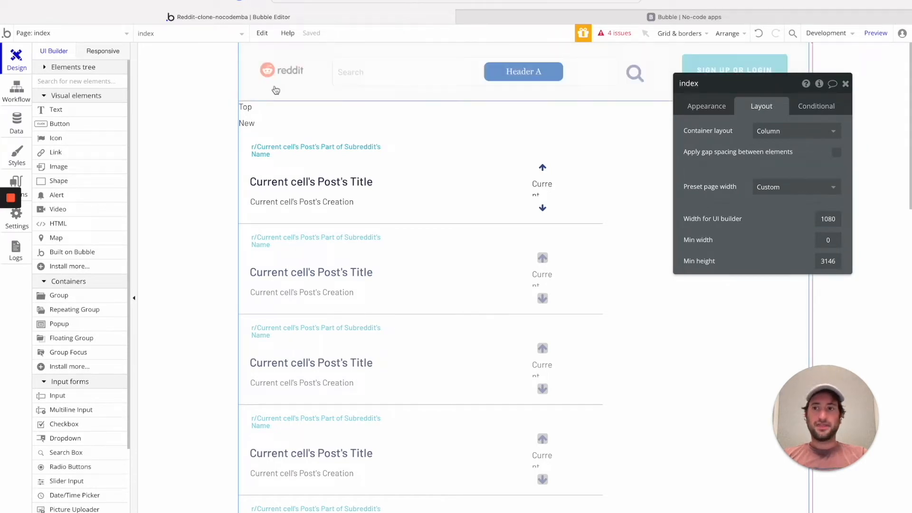
pyautogui.moveTo(755, 83); pyautogui.dragTo(818, 91)
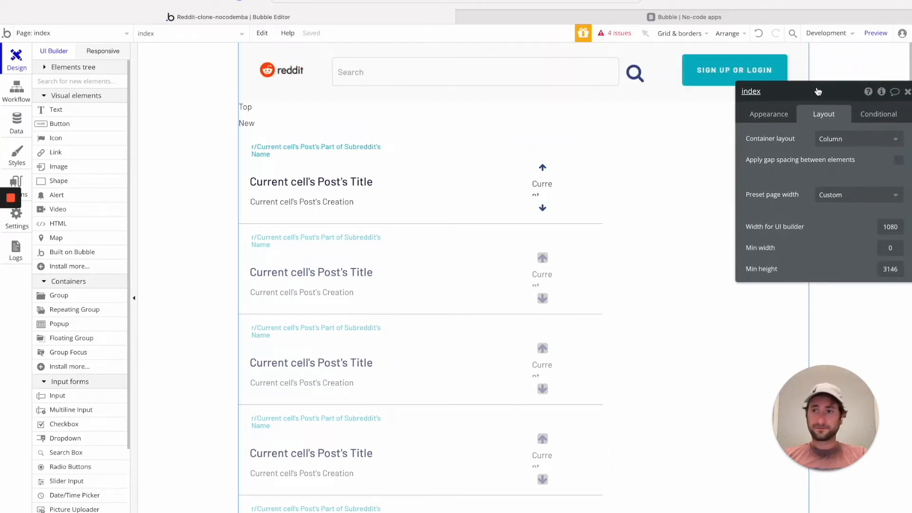
# Draw a group container of about 1077 by 775 px on the index page, spanning the page width below the header.
pyautogui.scroll(-1, 82, 264)
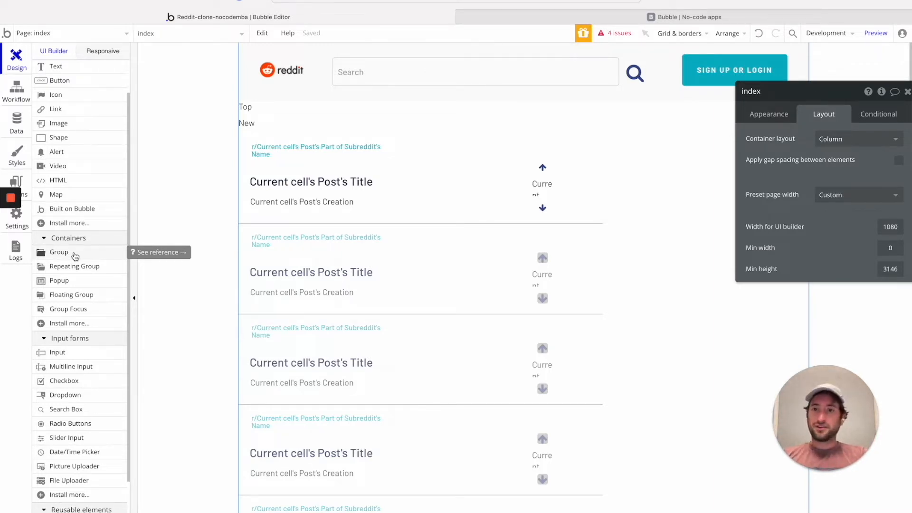
pyautogui.moveTo(816, 84)
pyautogui.mouseDown()
pyautogui.moveTo(746, 87)
pyautogui.moveTo(827, 76)
pyautogui.mouseUp()
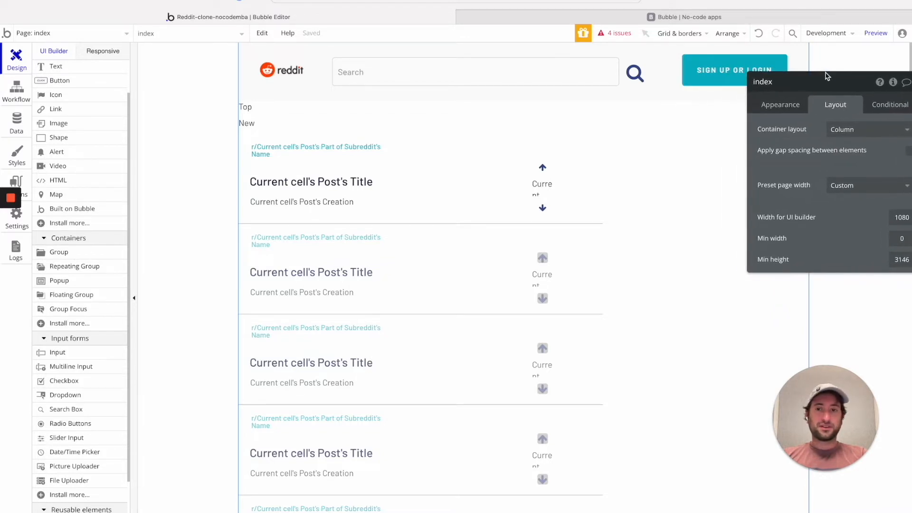
pyautogui.click(77, 255)
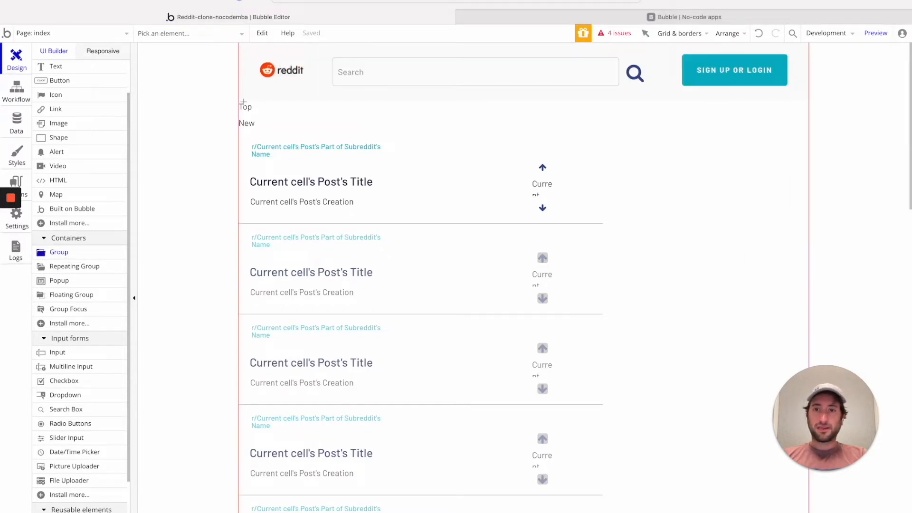
pyautogui.moveTo(239, 103)
pyautogui.mouseDown()
pyautogui.moveTo(642, 311)
pyautogui.moveTo(858, 309)
pyautogui.moveTo(806, 313)
pyautogui.moveTo(808, 511)
pyautogui.mouseUp()
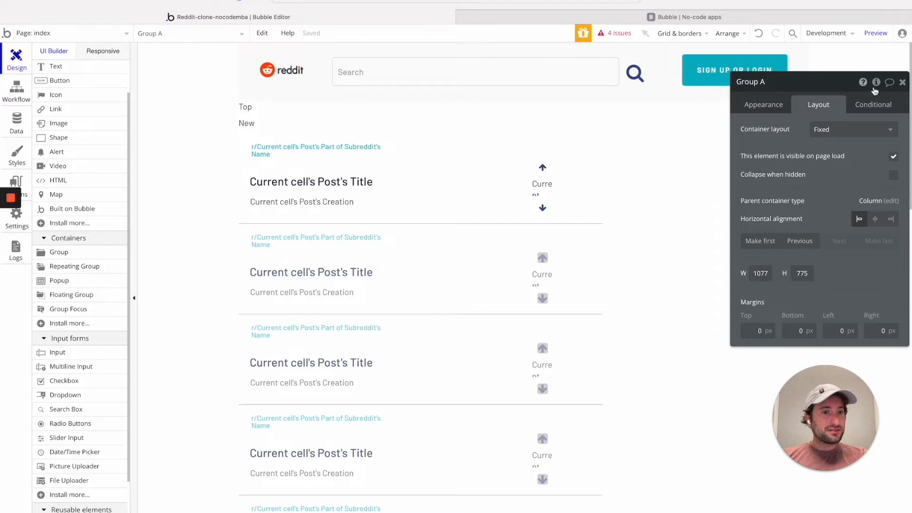
# Remove the new group's style and give it a flat #FFCCCC background color.
pyautogui.click(763, 104)
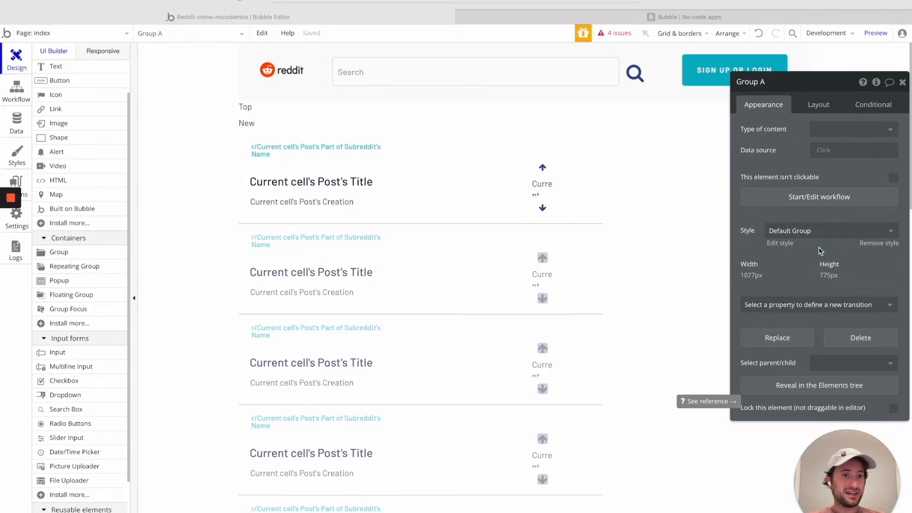
pyautogui.click(886, 247)
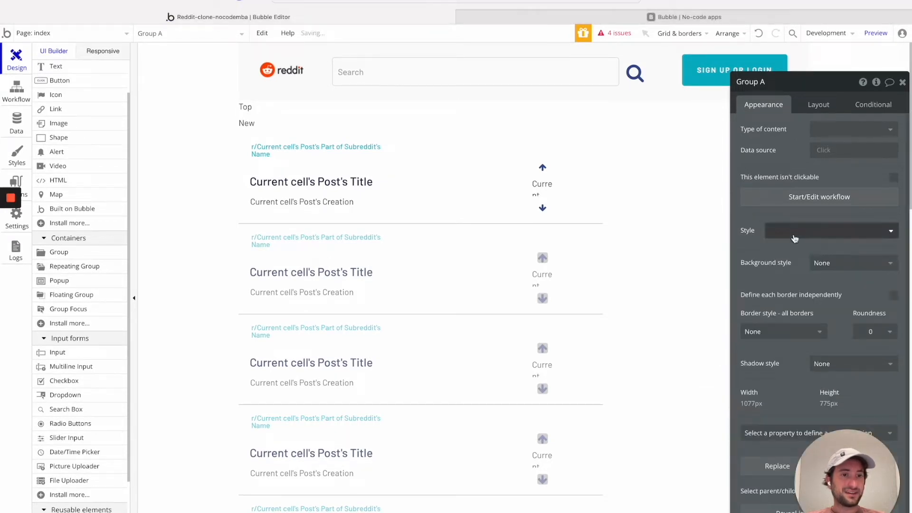
pyautogui.scroll(-1, 807, 242)
pyautogui.click(836, 247)
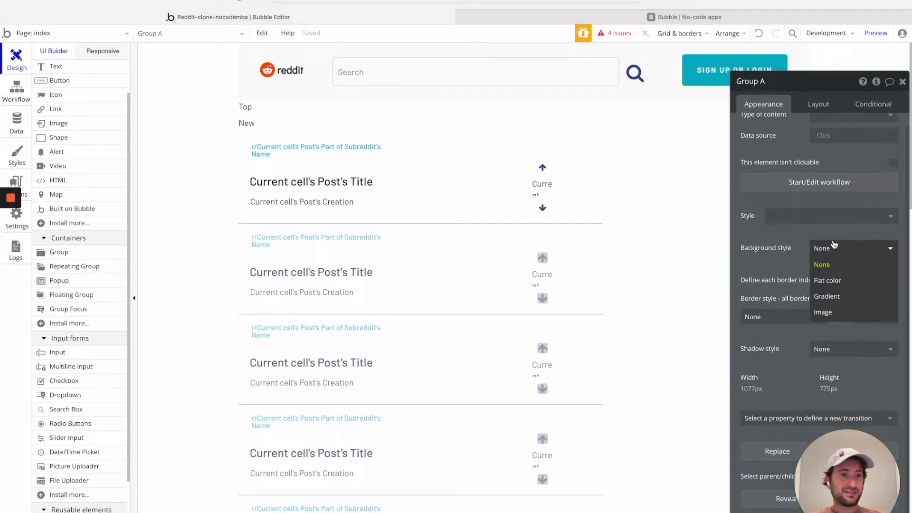
pyautogui.click(827, 281)
pyautogui.click(847, 268)
pyautogui.moveTo(830, 285); pyautogui.dragTo(791, 289)
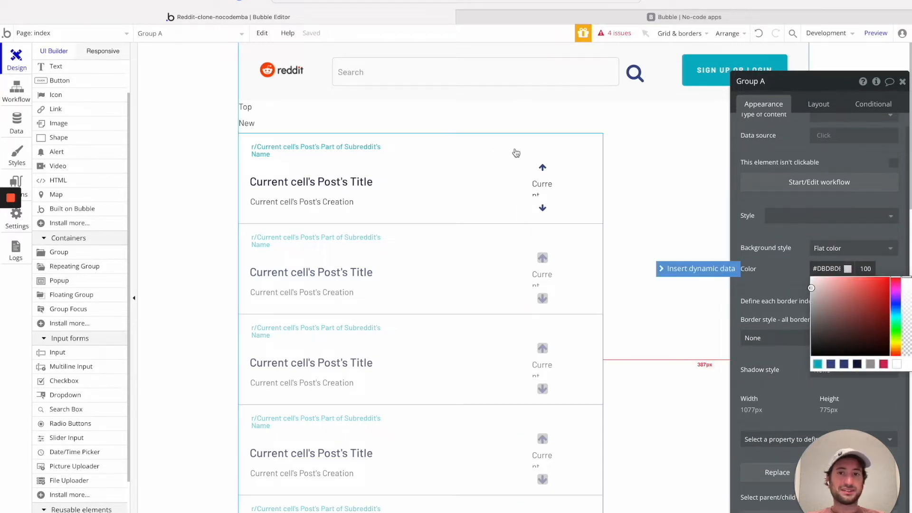
pyautogui.click(858, 283)
pyautogui.moveTo(858, 282); pyautogui.dragTo(827, 275)
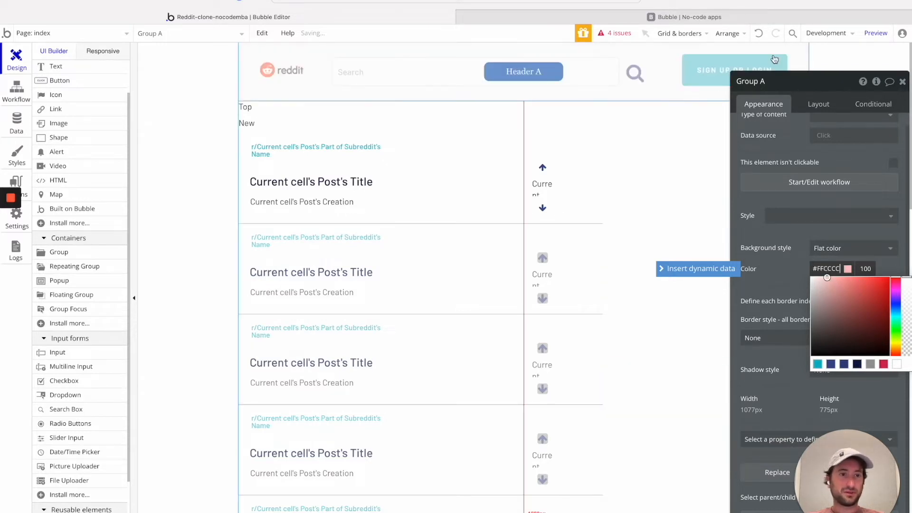
pyautogui.moveTo(792, 88); pyautogui.dragTo(870, 66)
pyautogui.scroll(-10, 625, 345)
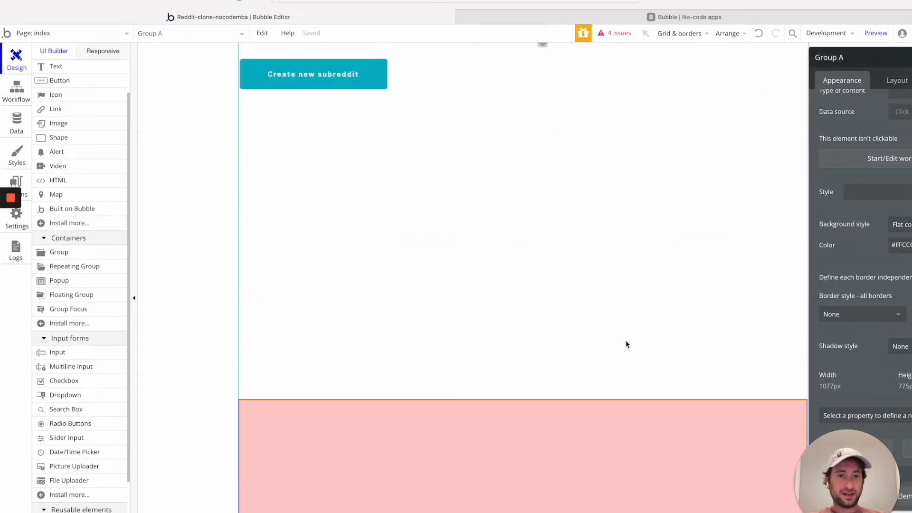
pyautogui.scroll(3, 555, 278)
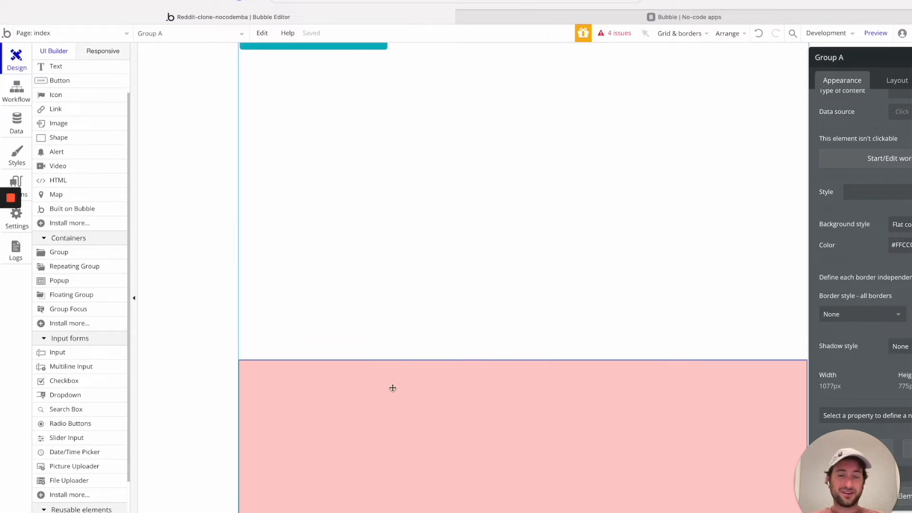
# Rename the pink full-width group as Row Container.
pyautogui.scroll(-2, 428, 381)
pyautogui.scroll(-4, 428, 204)
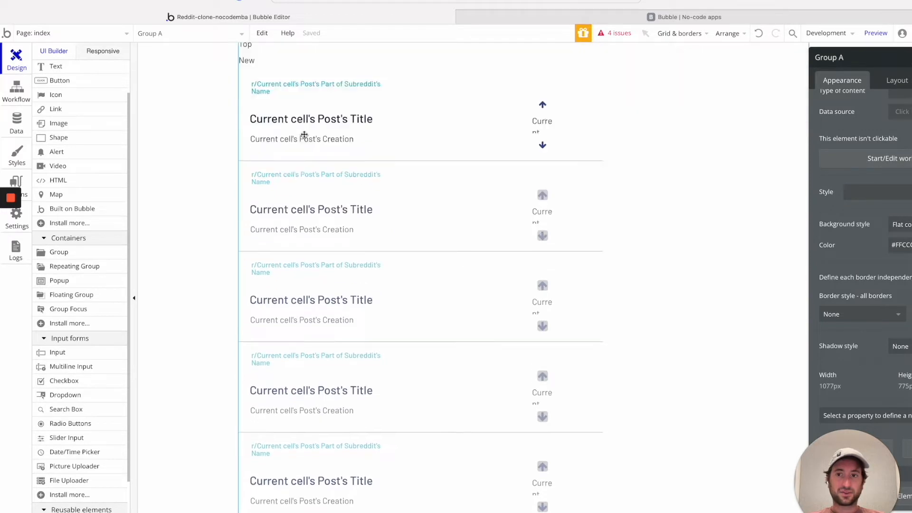
pyautogui.moveTo(878, 53); pyautogui.dragTo(664, 124)
pyautogui.doubleClick(617, 124)
pyautogui.tripleClick(616, 125)
pyautogui.write('Row Container')
pyautogui.press('Return')
pyautogui.moveTo(672, 124); pyautogui.dragTo(759, 71)
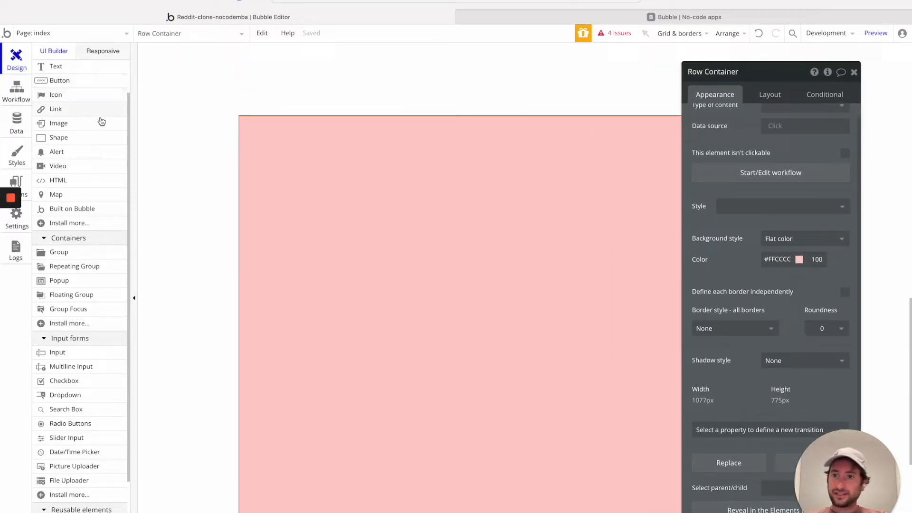
# Draw a group of about 398 by 428 px in the left half of Row Container and name it Left Row.
pyautogui.click(69, 256)
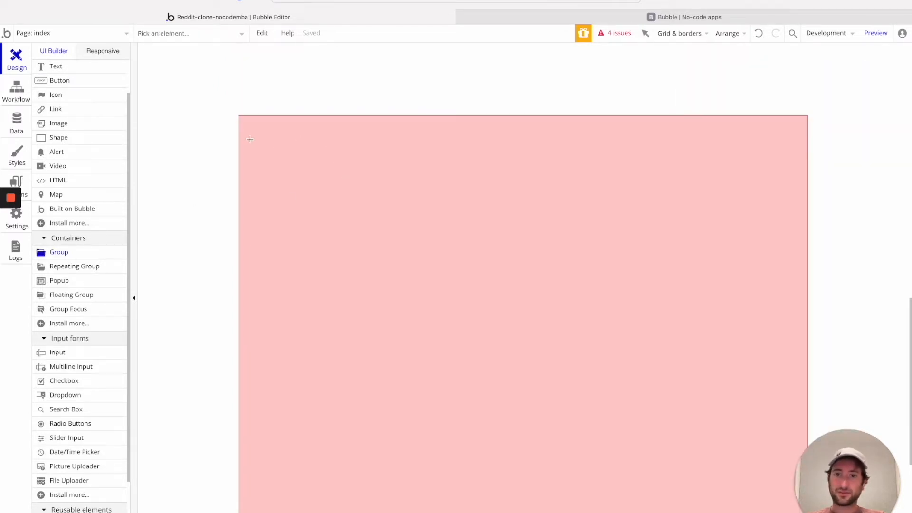
pyautogui.moveTo(249, 132)
pyautogui.mouseDown()
pyautogui.moveTo(452, 335)
pyautogui.moveTo(459, 359)
pyautogui.mouseUp()
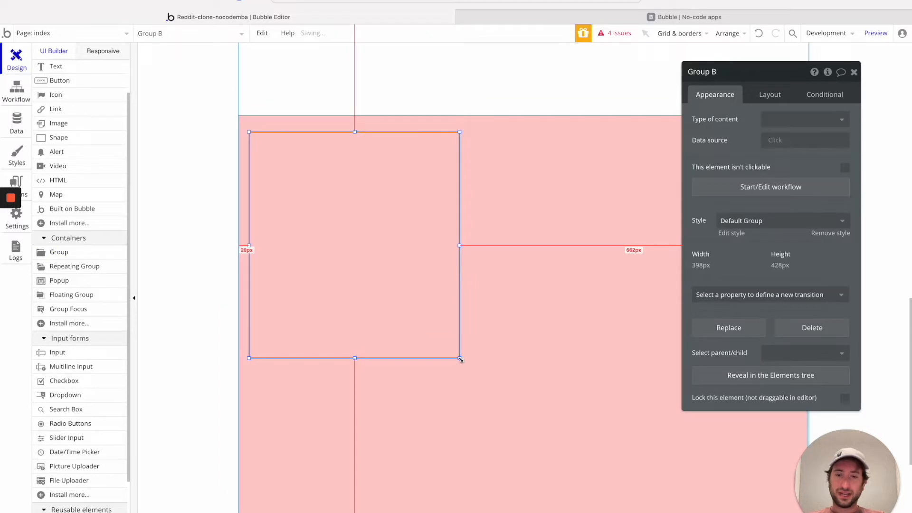
pyautogui.moveTo(392, 256)
pyautogui.mouseDown()
pyautogui.moveTo(430, 226)
pyautogui.moveTo(392, 269)
pyautogui.moveTo(405, 265)
pyautogui.moveTo(380, 265)
pyautogui.mouseUp()
pyautogui.click(696, 76)
pyautogui.write('Left Row')
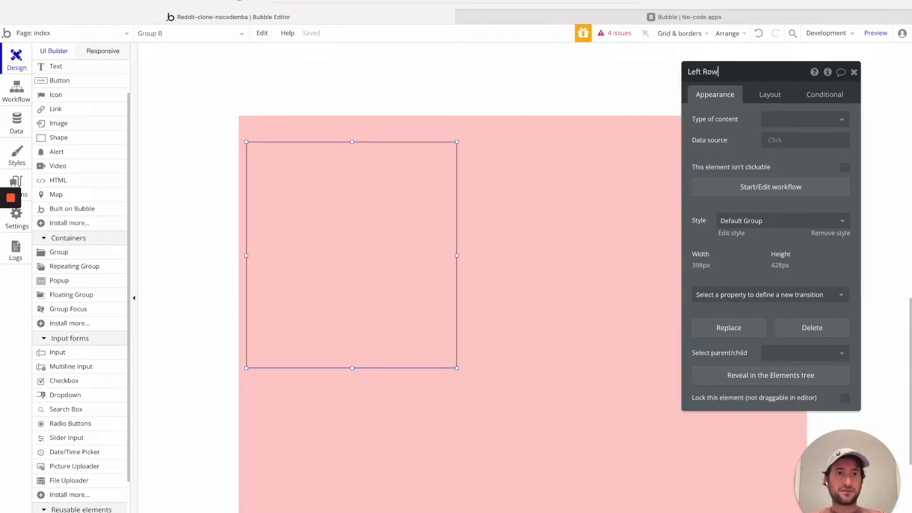
pyautogui.press('Return')
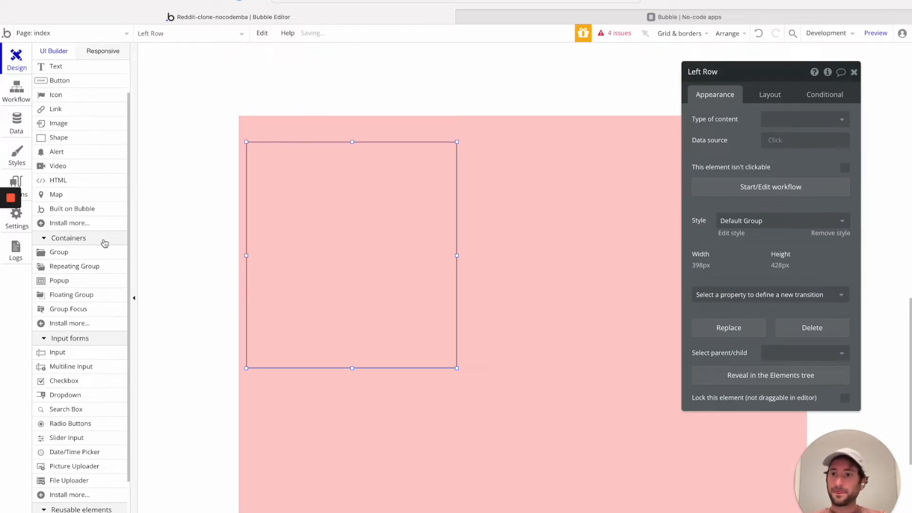
pyautogui.moveTo(365, 227)
pyautogui.mouseDown()
pyautogui.moveTo(460, 218)
pyautogui.moveTo(566, 243)
pyautogui.moveTo(395, 249)
pyautogui.moveTo(377, 241)
pyautogui.mouseUp()
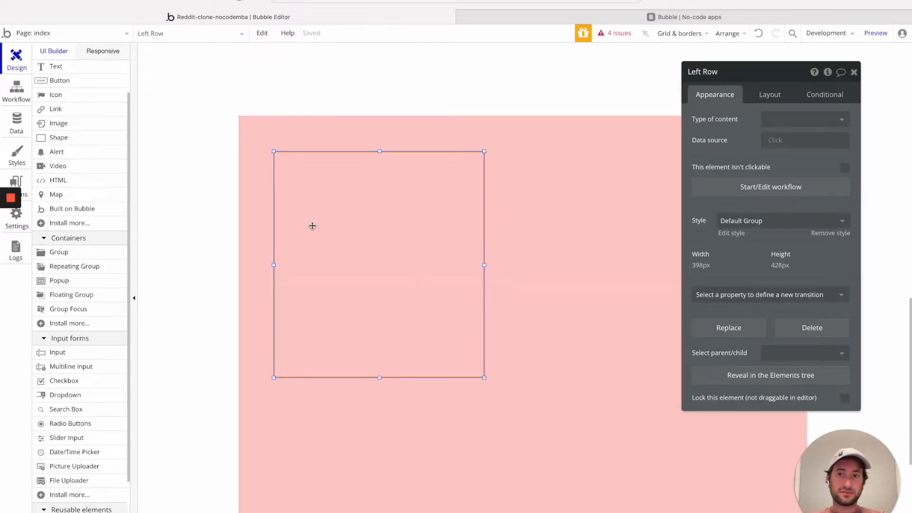
# Draw a second group of about 486 by 452 px beside Left Row and name it Right Row.
pyautogui.click(58, 252)
pyautogui.moveTo(518, 147)
pyautogui.mouseDown()
pyautogui.moveTo(757, 358)
pyautogui.moveTo(774, 386)
pyautogui.mouseUp()
pyautogui.doubleClick(696, 72)
pyautogui.write('Righ')
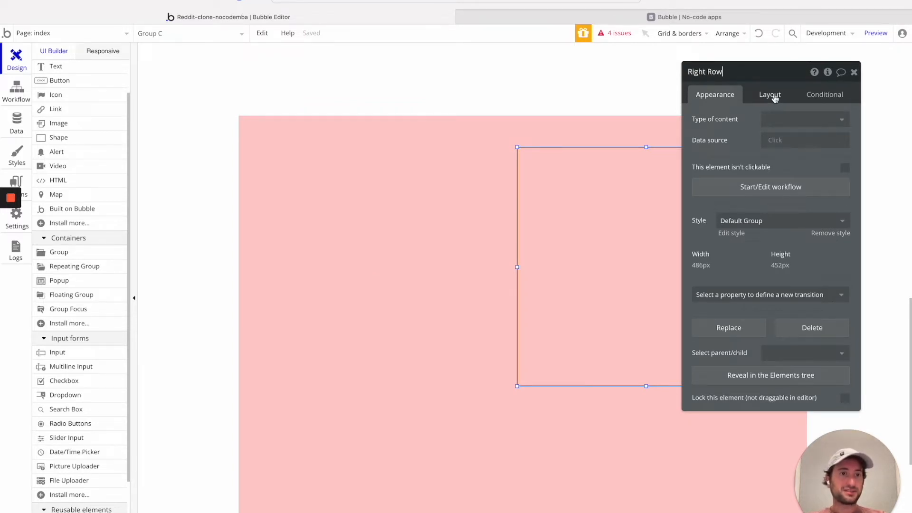
# Remove the Right Row group's style and give it a flat color background.
pyautogui.click(824, 234)
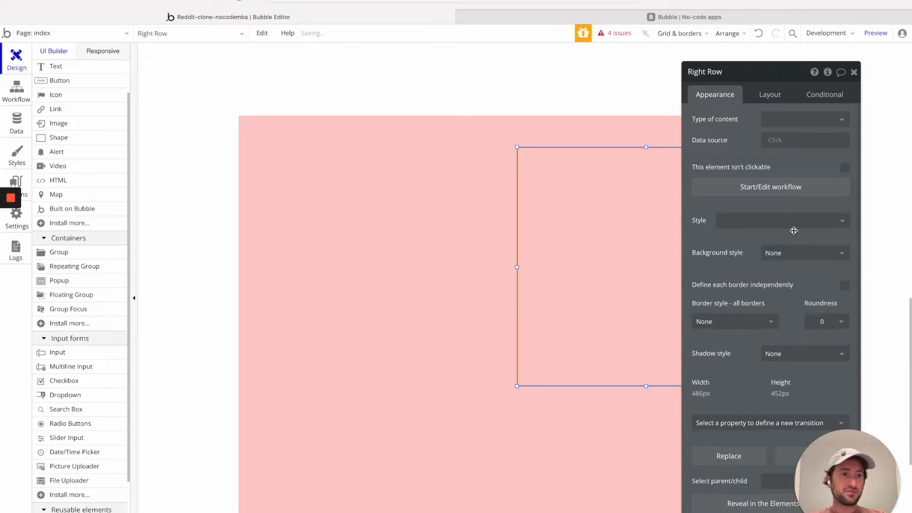
pyautogui.click(767, 223)
pyautogui.click(764, 226)
pyautogui.click(803, 256)
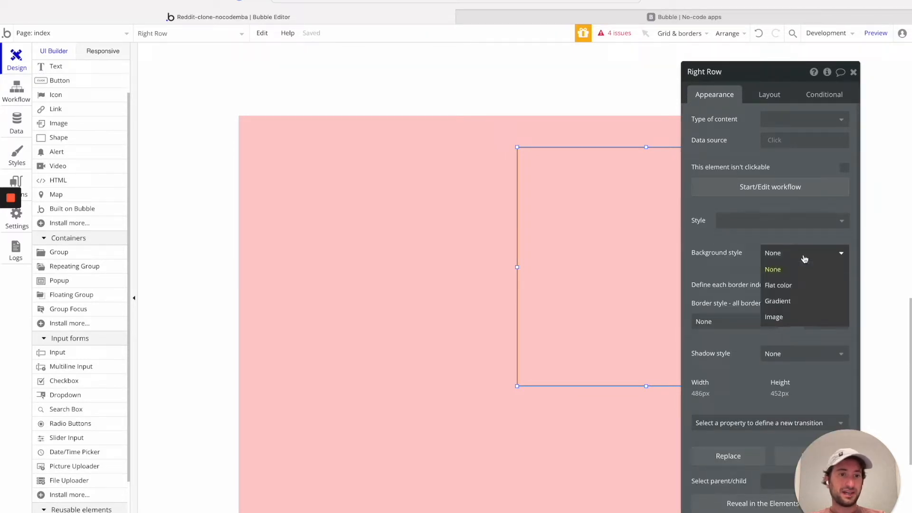
pyautogui.click(777, 284)
# Remove the Left Row group's style and give it a flat gray #BFBFBF background.
pyautogui.click(447, 227)
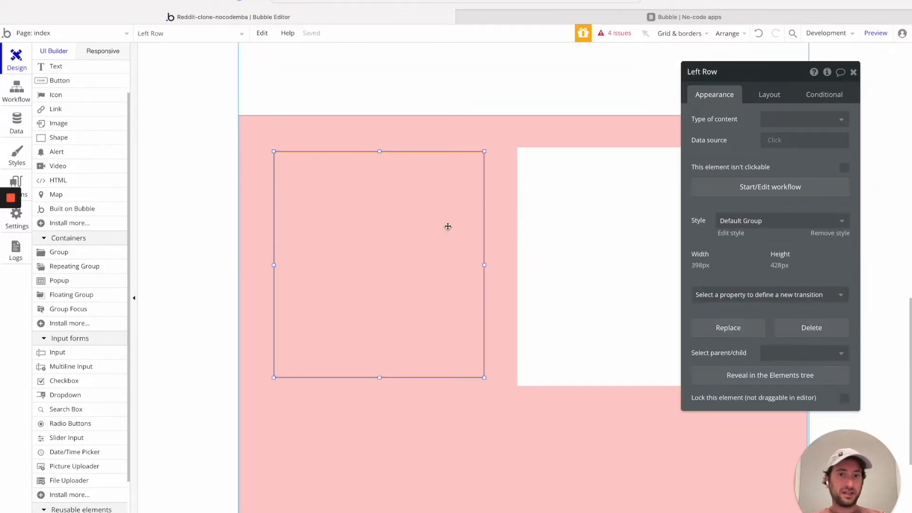
pyautogui.click(648, 212)
pyautogui.click(390, 238)
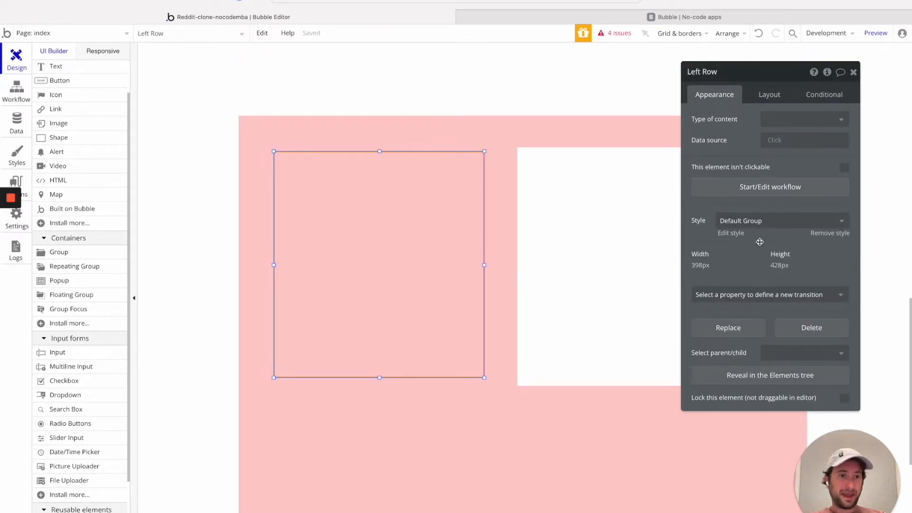
pyautogui.click(759, 221)
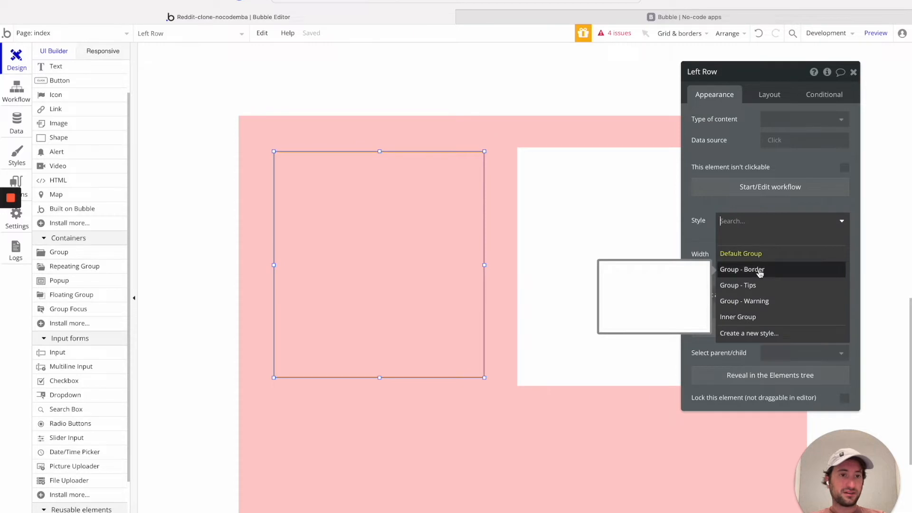
pyautogui.click(762, 236)
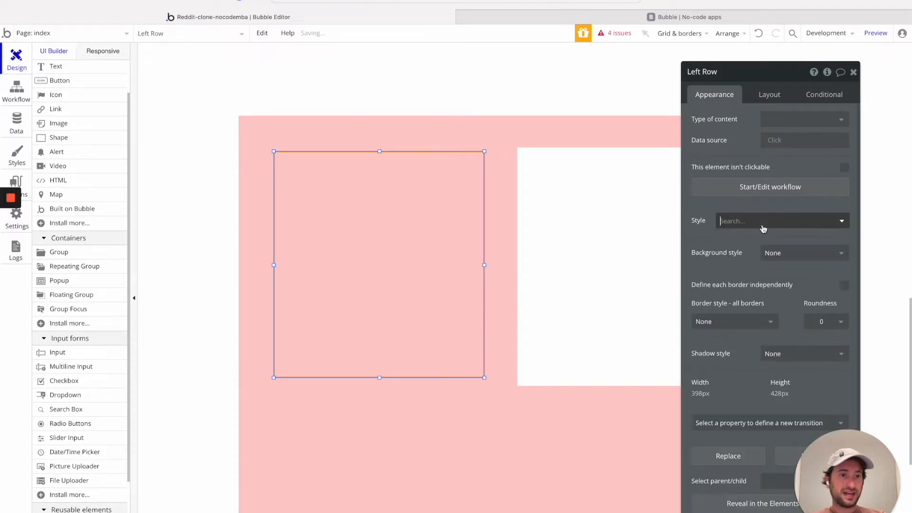
pyautogui.click(695, 240)
pyautogui.click(805, 253)
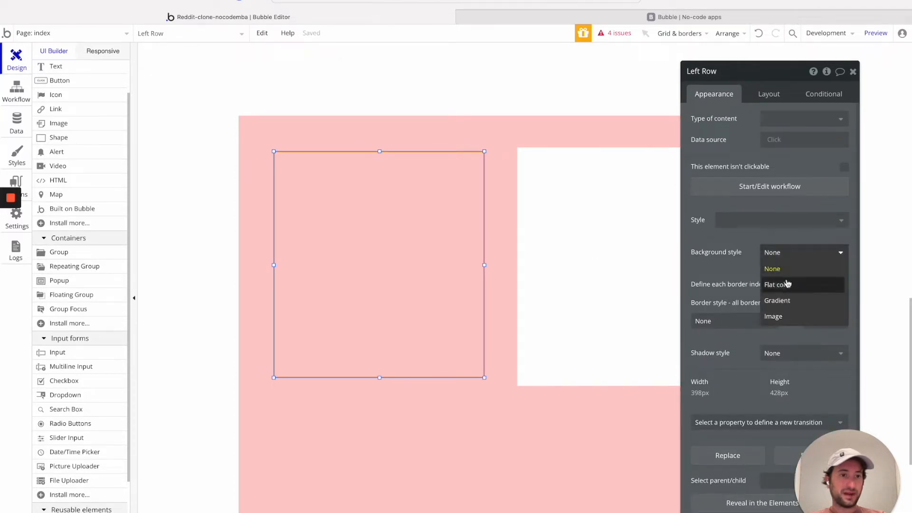
pyautogui.click(788, 284)
pyautogui.click(798, 274)
pyautogui.moveTo(793, 302)
pyautogui.mouseDown()
pyautogui.moveTo(767, 291)
pyautogui.moveTo(730, 301)
pyautogui.mouseUp()
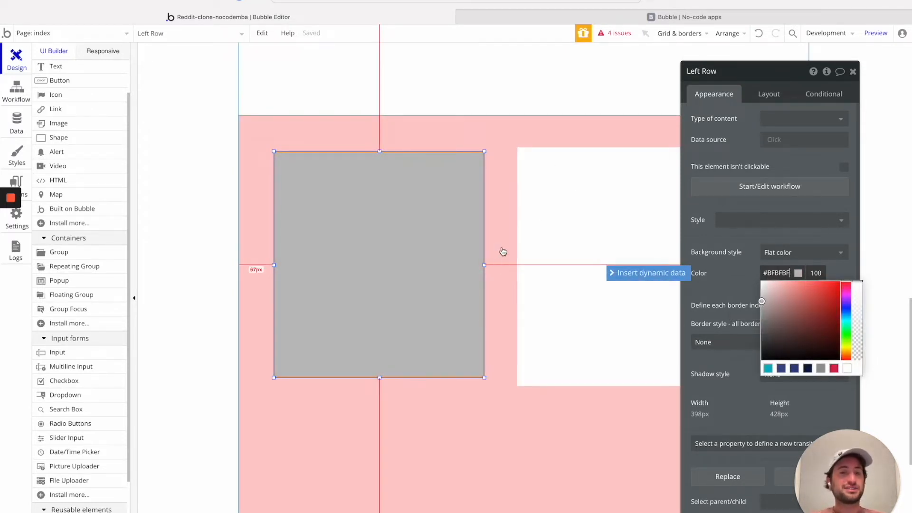
pyautogui.moveTo(748, 70); pyautogui.dragTo(824, 49)
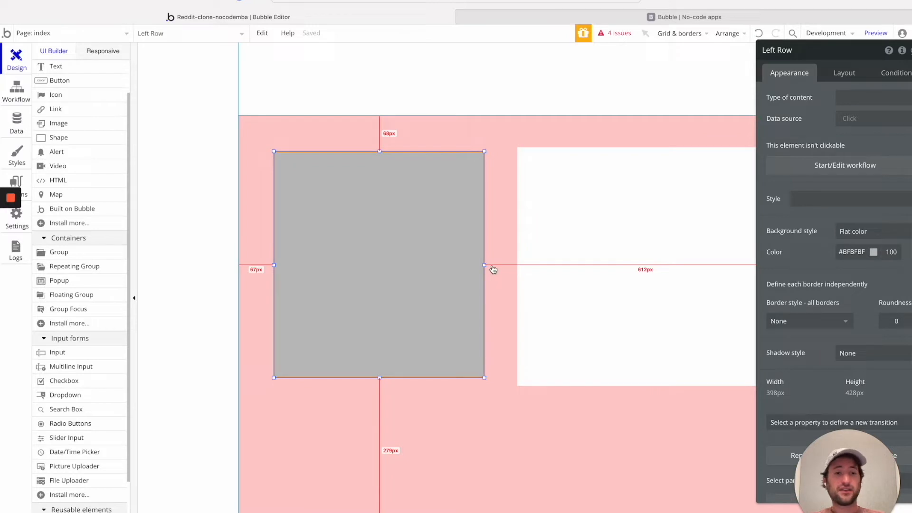
# Set the Row Container group's container layout to Row.
pyautogui.moveTo(6, 208)
pyautogui.click(525, 234)
pyautogui.click(503, 137)
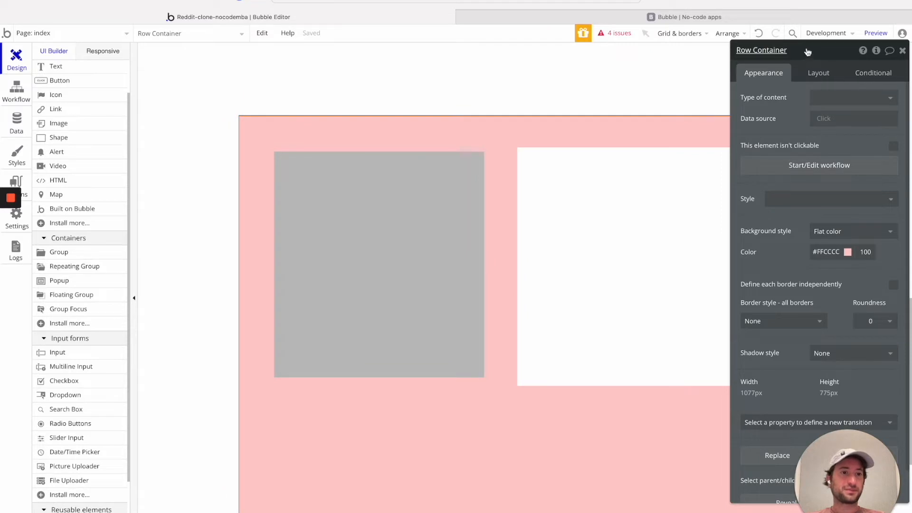
pyautogui.click(817, 73)
pyautogui.click(838, 98)
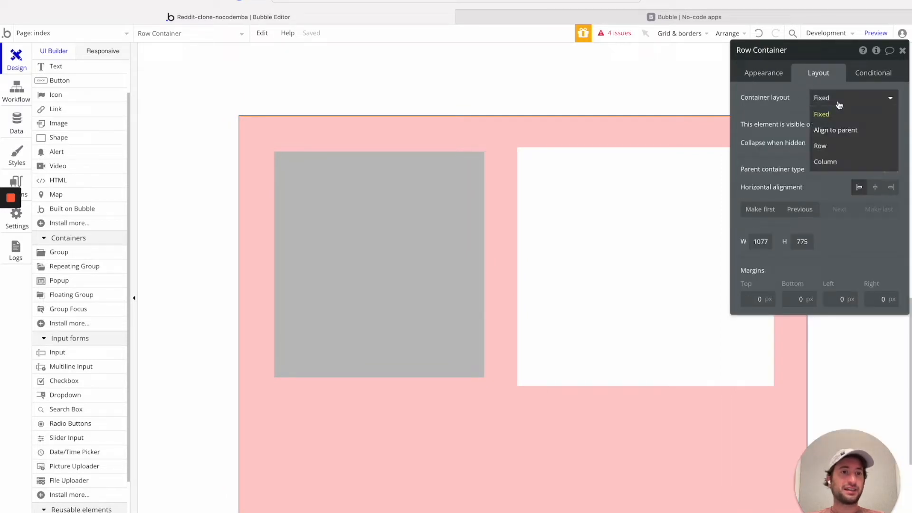
pyautogui.click(836, 147)
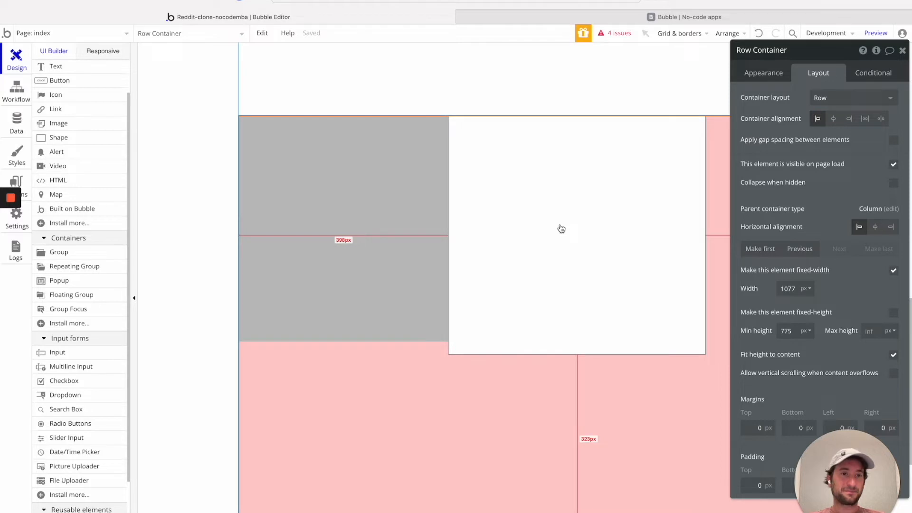
pyautogui.click(372, 182)
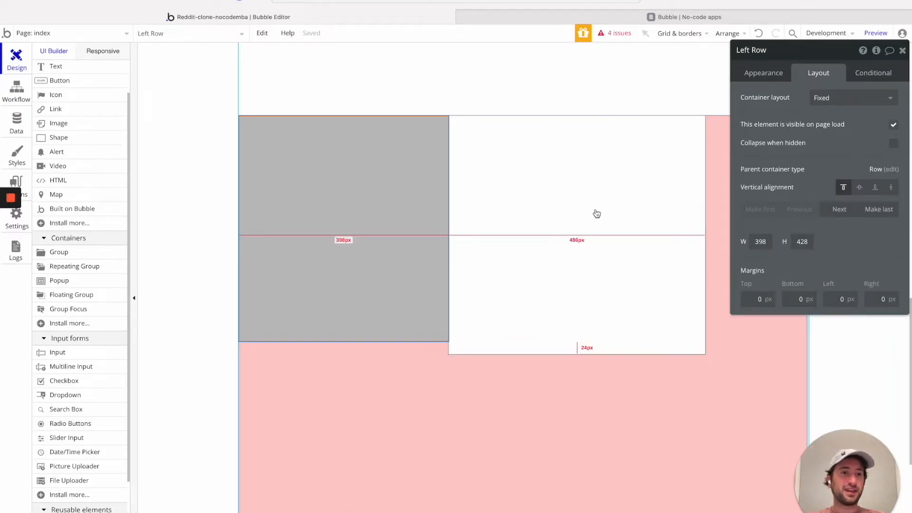
pyautogui.scroll(7, 385, 216)
pyautogui.scroll(-7, 386, 216)
pyautogui.scroll(1, 313, 218)
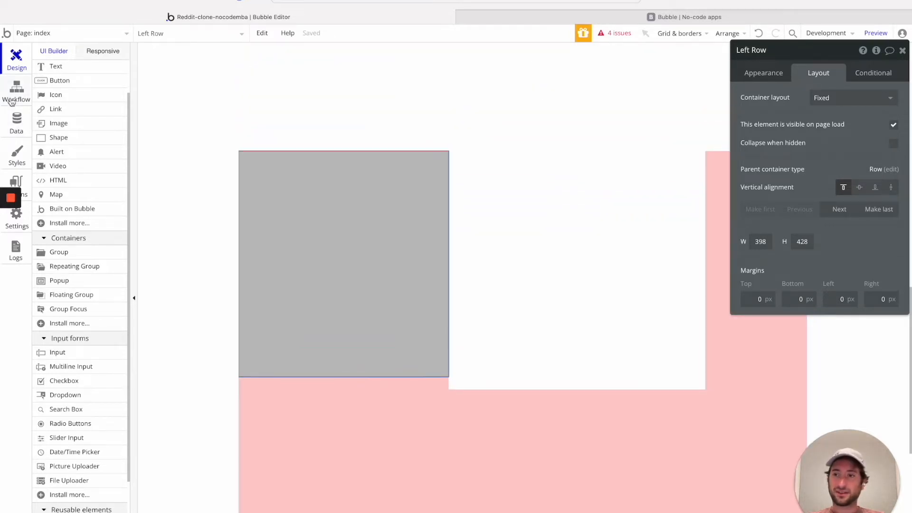
# Expand the elements tree and its Row Container entry to list the child groups.
pyautogui.click(91, 57)
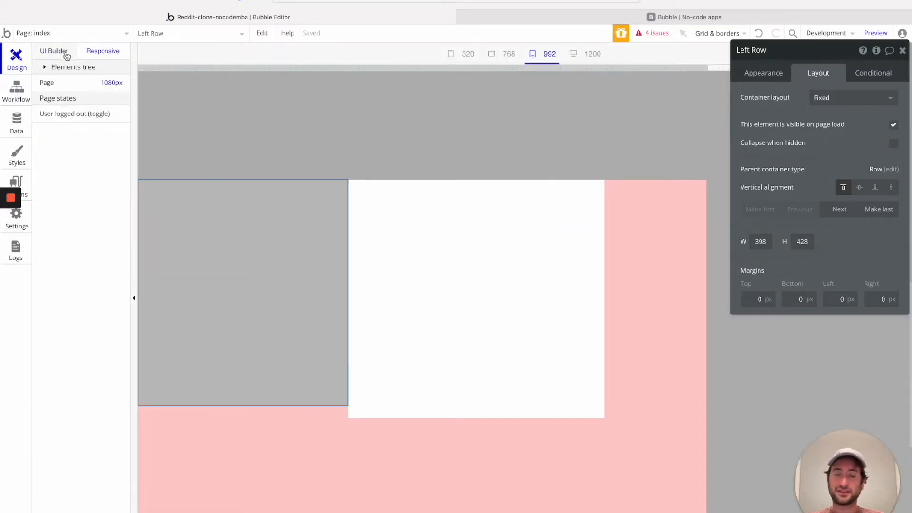
pyautogui.click(67, 56)
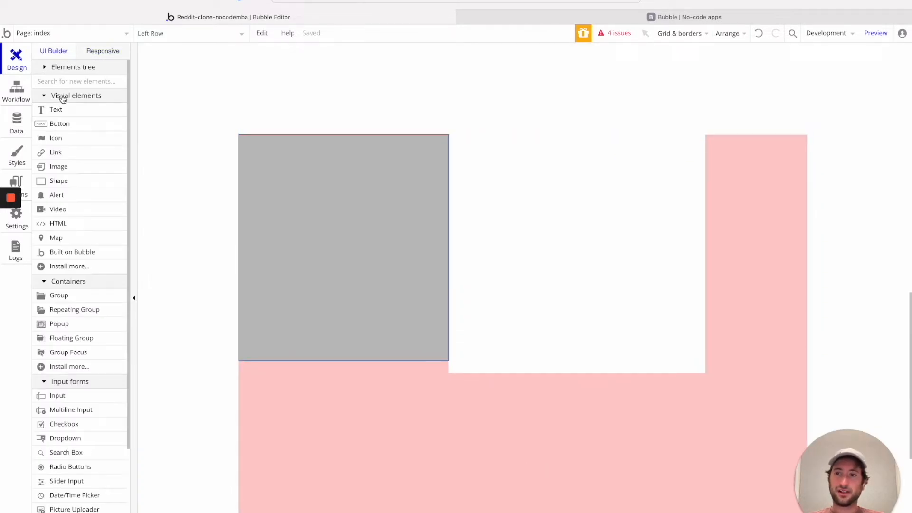
pyautogui.click(43, 68)
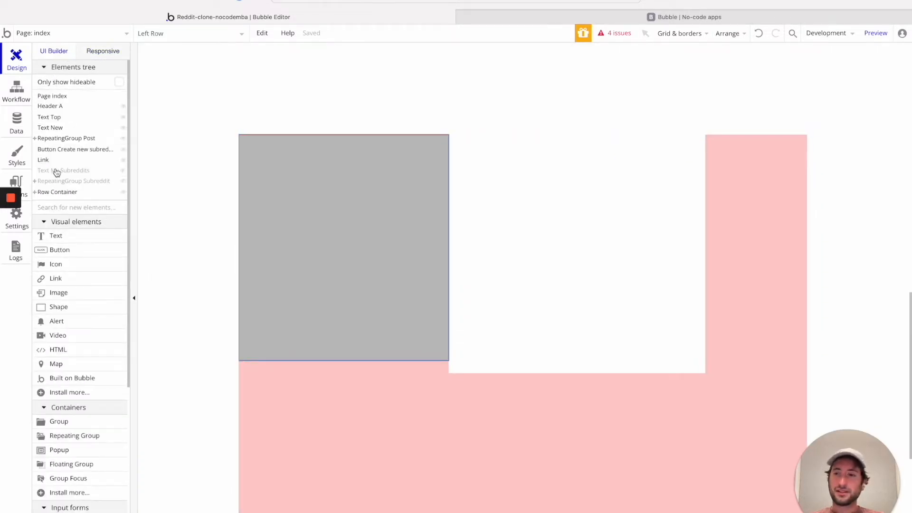
pyautogui.click(35, 192)
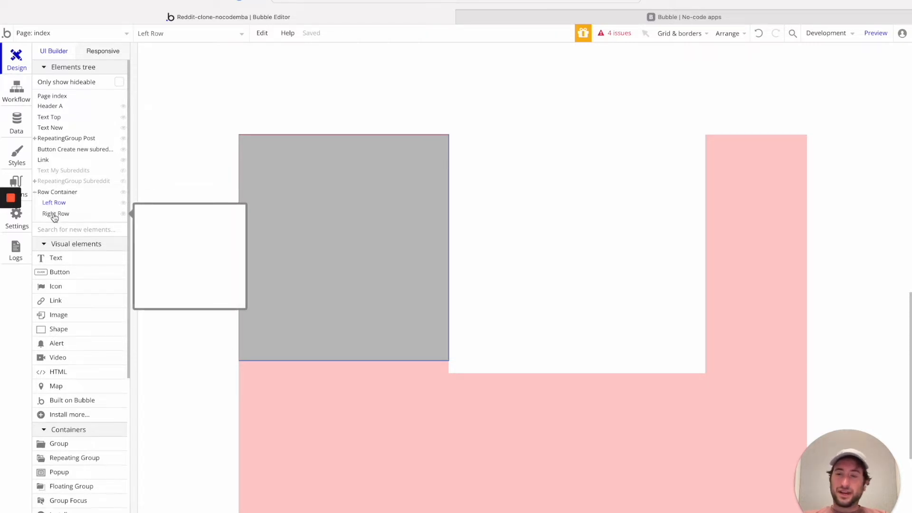
# Move Text Top, Text New and RepeatingGroup Post into the Left Row group.
pyautogui.scroll(10, 257, 197)
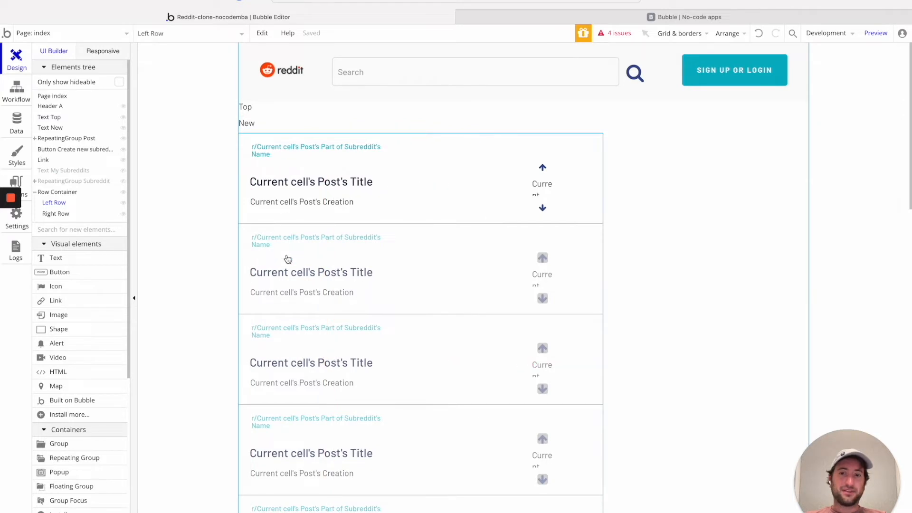
pyautogui.scroll(-7, 257, 147)
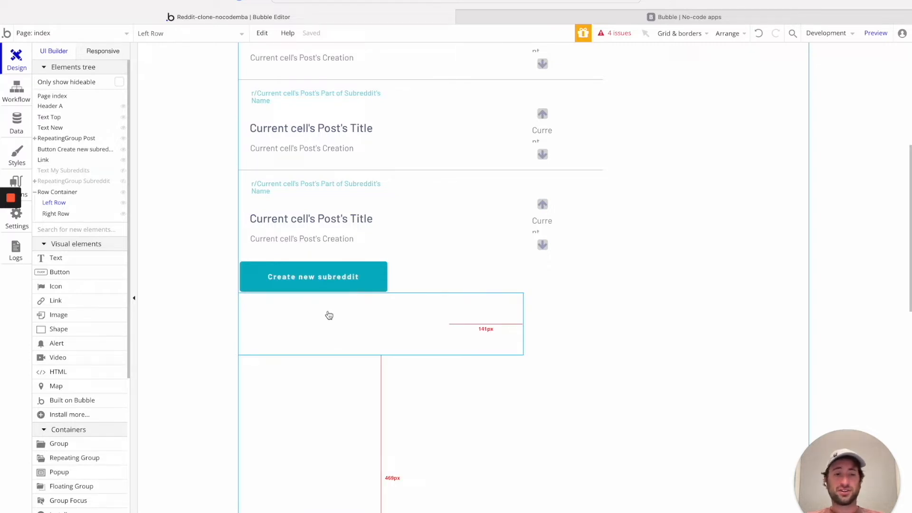
pyautogui.scroll(-10, 318, 332)
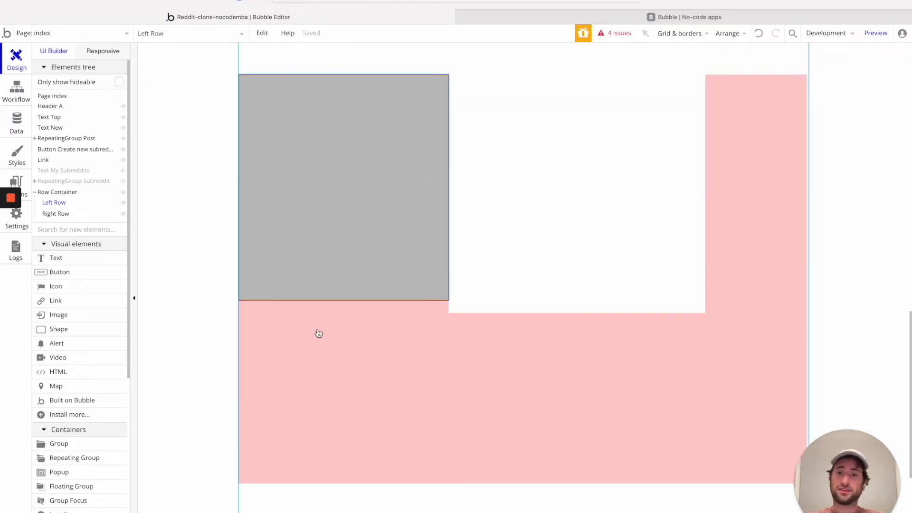
pyautogui.scroll(1, 324, 288)
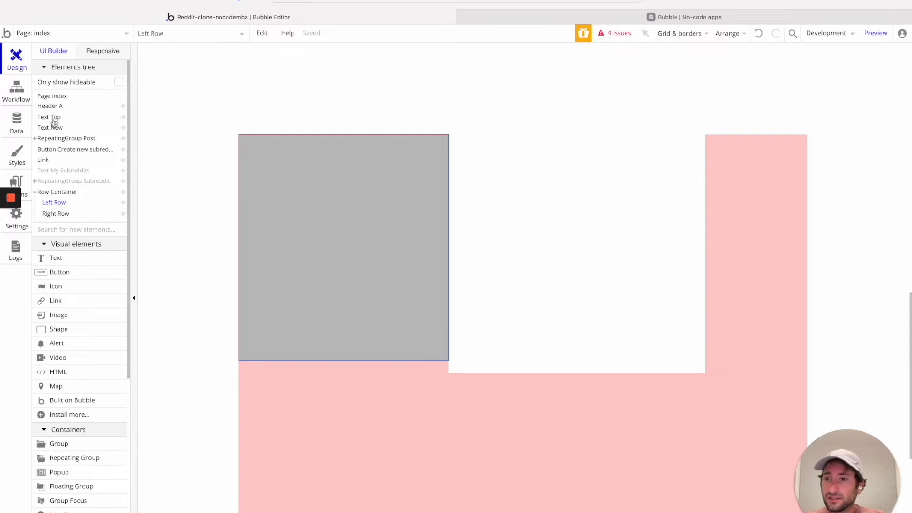
pyautogui.moveTo(58, 121); pyautogui.dragTo(68, 204)
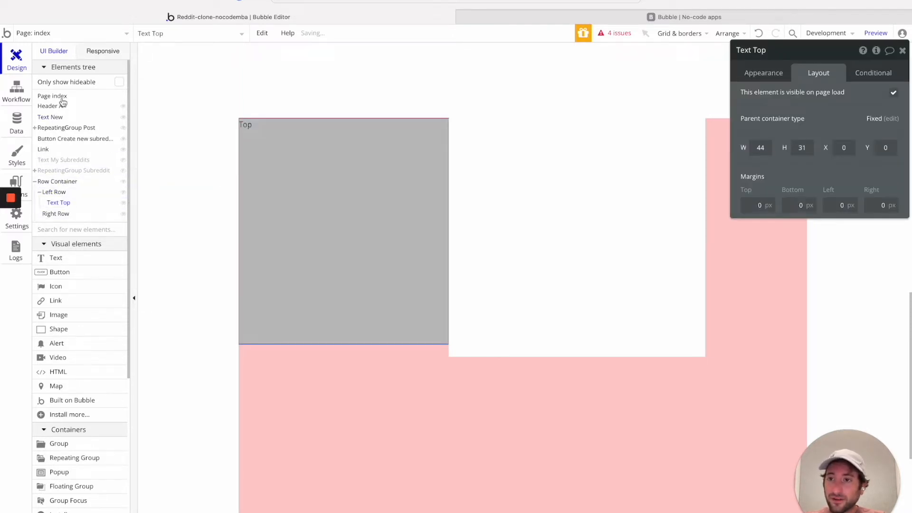
pyautogui.moveTo(60, 116); pyautogui.dragTo(68, 204)
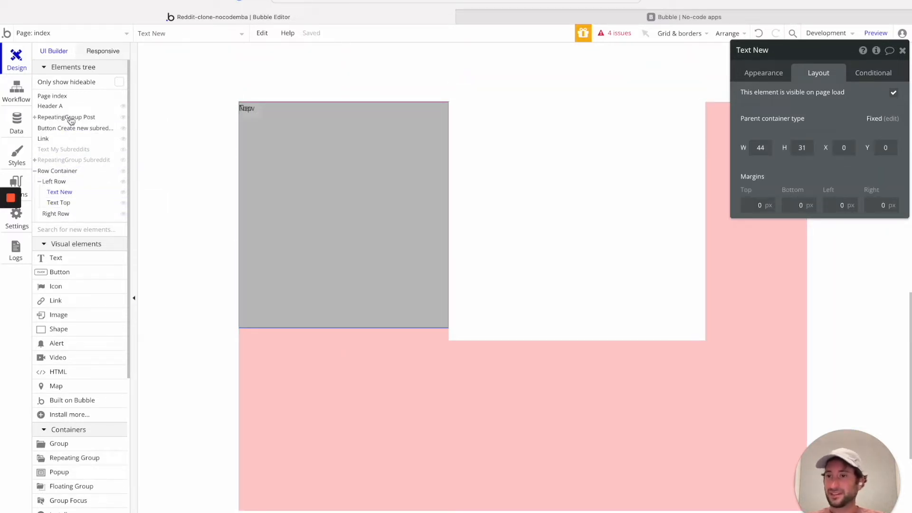
pyautogui.moveTo(71, 120); pyautogui.dragTo(72, 203)
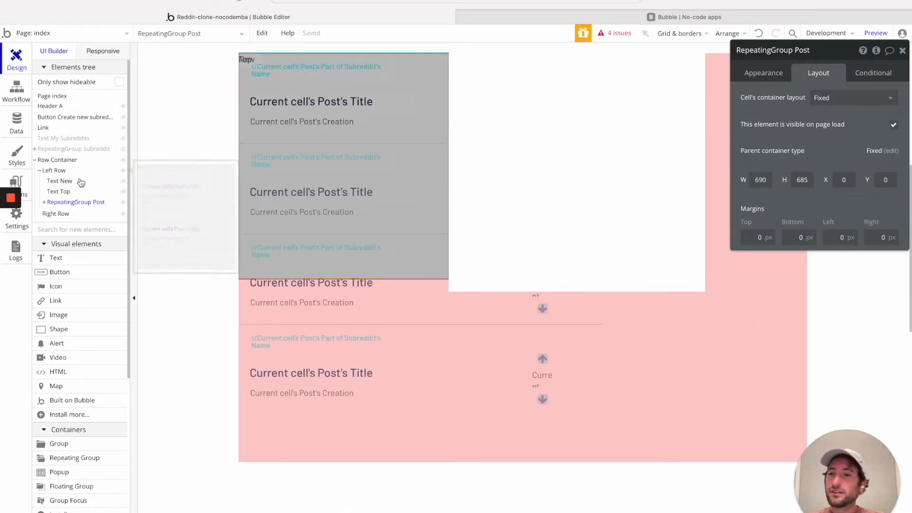
# Move the Create new subreddit button into the Right Row group.
pyautogui.click(67, 118)
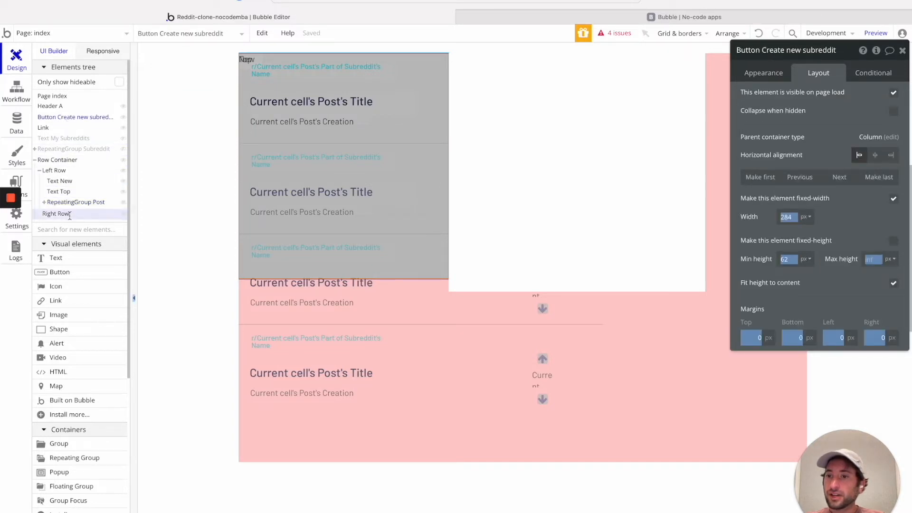
pyautogui.moveTo(70, 215); pyautogui.dragTo(69, 216)
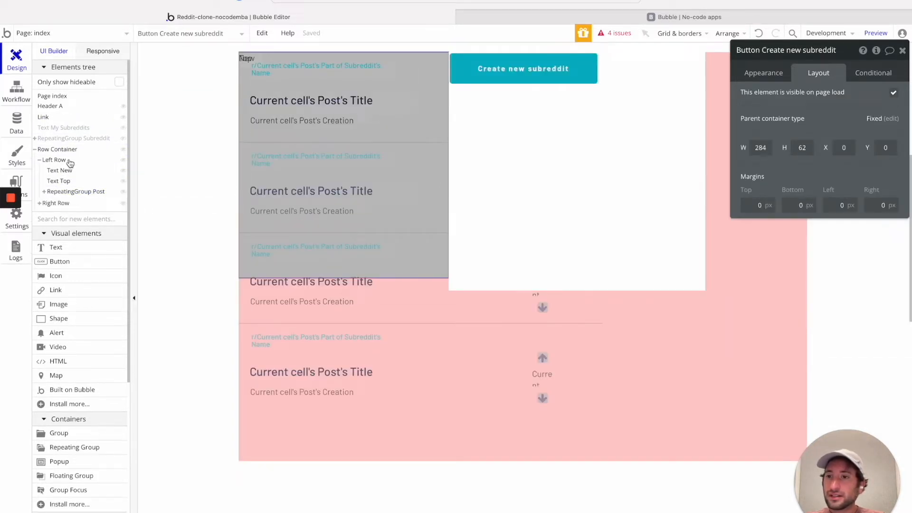
# Move Text My Subreddits and RepeatingGroup Subreddit into the Right Row group and expand its entry in the elements tree.
pyautogui.moveTo(72, 131); pyautogui.dragTo(72, 203)
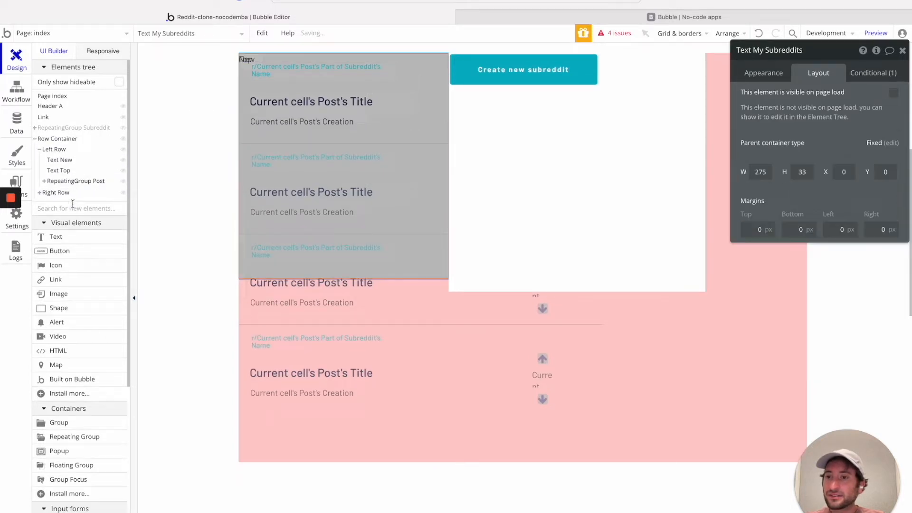
pyautogui.moveTo(62, 131); pyautogui.dragTo(53, 189)
pyautogui.click(40, 182)
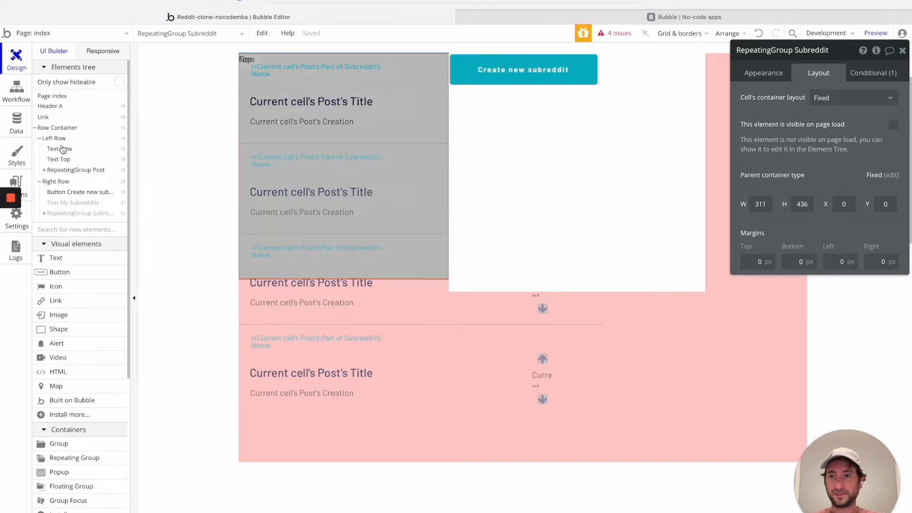
# Set the Left Row group's container layout to Column.
pyautogui.scroll(3, 349, 206)
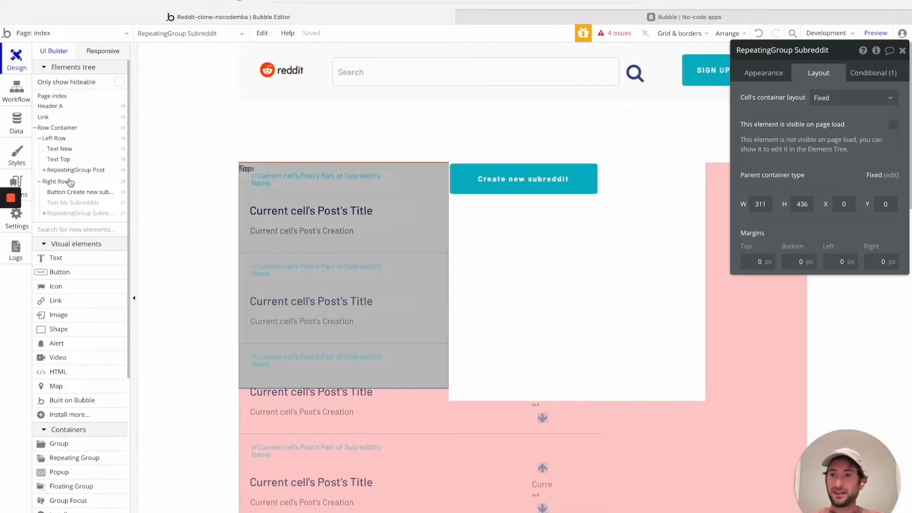
pyautogui.click(63, 139)
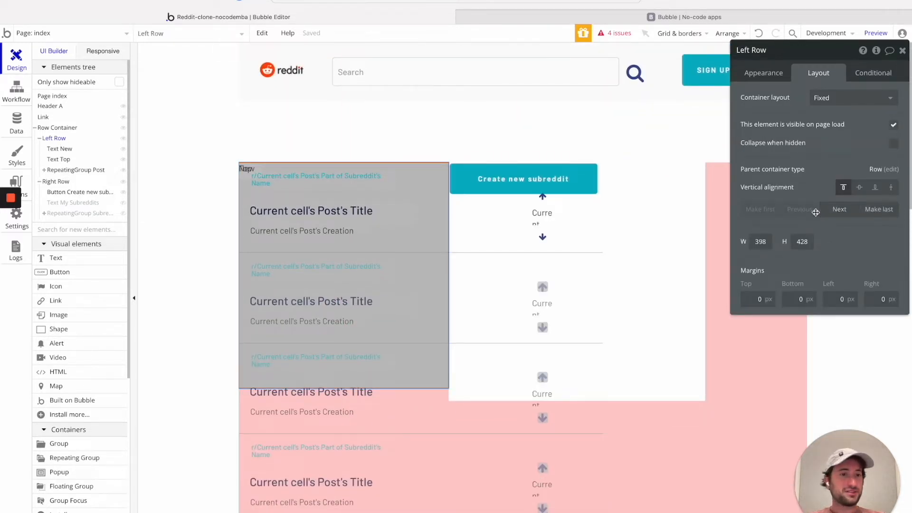
pyautogui.click(838, 98)
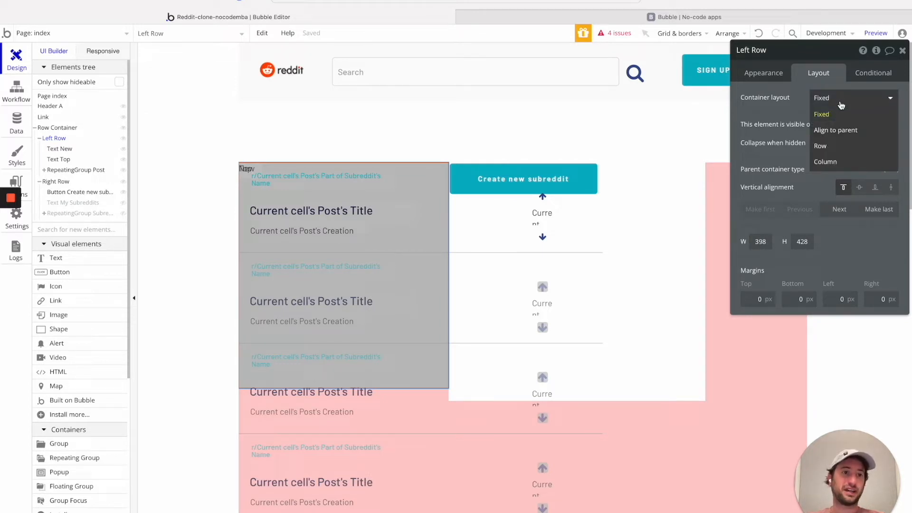
pyautogui.click(826, 162)
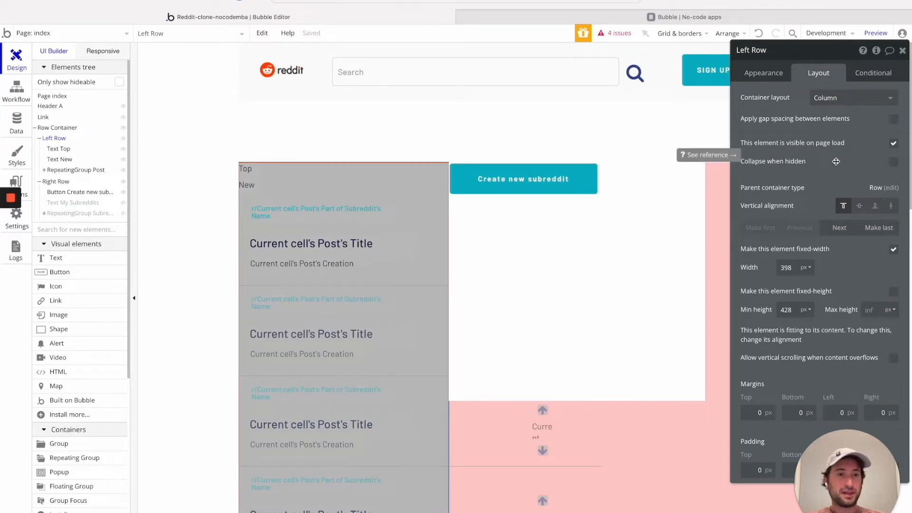
pyautogui.scroll(-1, 811, 195)
pyautogui.scroll(1, 811, 196)
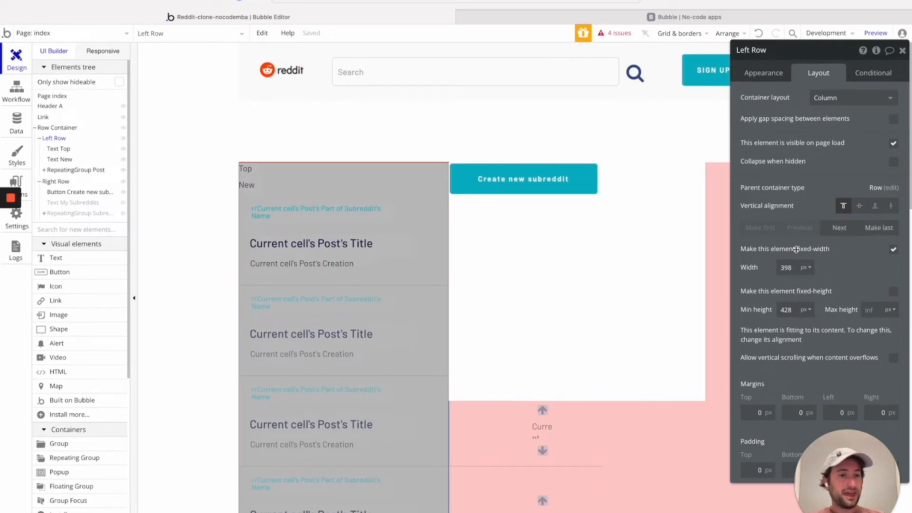
# Turn off the fixed width of the Left Row group and set its minimum width to 500 px.
pyautogui.click(894, 250)
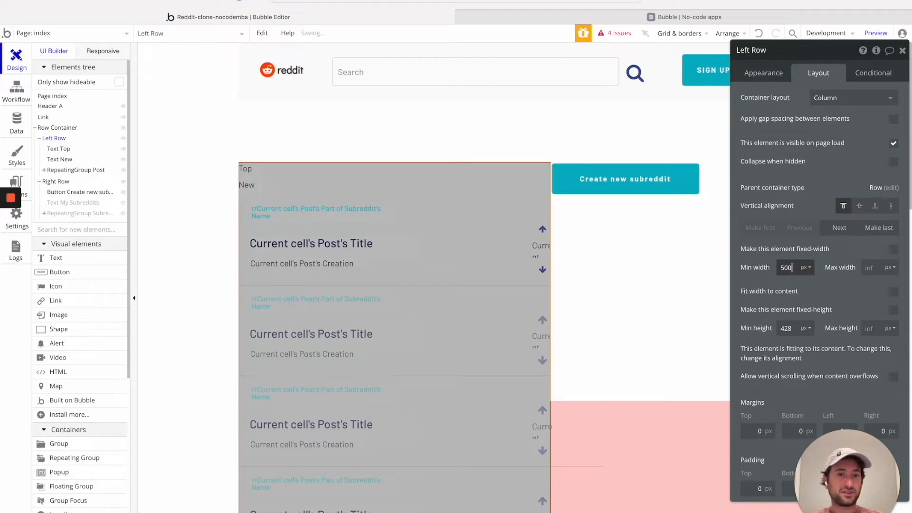
pyautogui.doubleClick(790, 270)
pyautogui.click(774, 272)
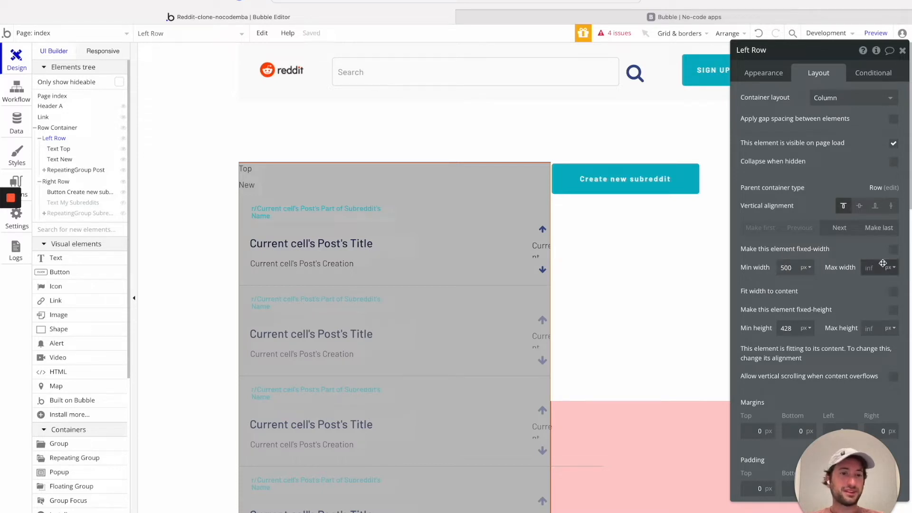
# Set the Right Row group's container layout to Column.
pyautogui.click(57, 183)
pyautogui.click(845, 98)
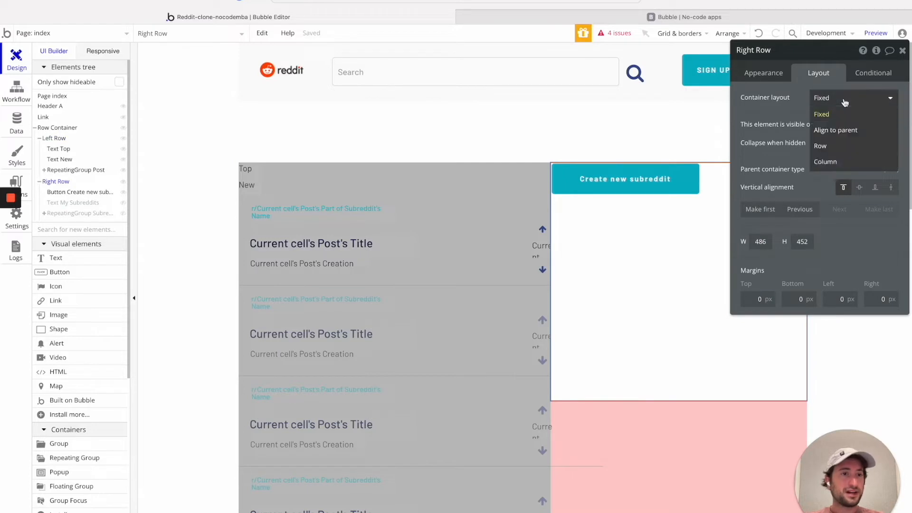
pyautogui.click(835, 163)
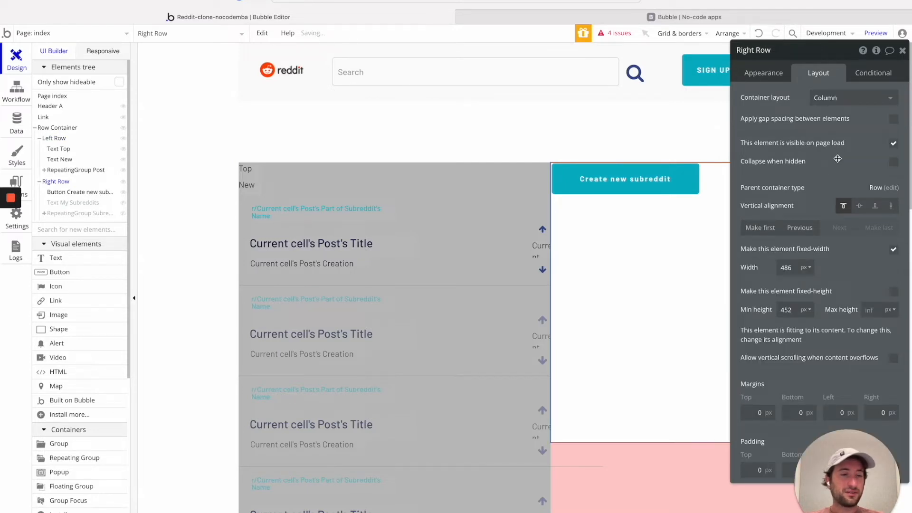
# Turn off the fixed width of the Right Row group and set its minimum width to 200 px.
pyautogui.click(893, 249)
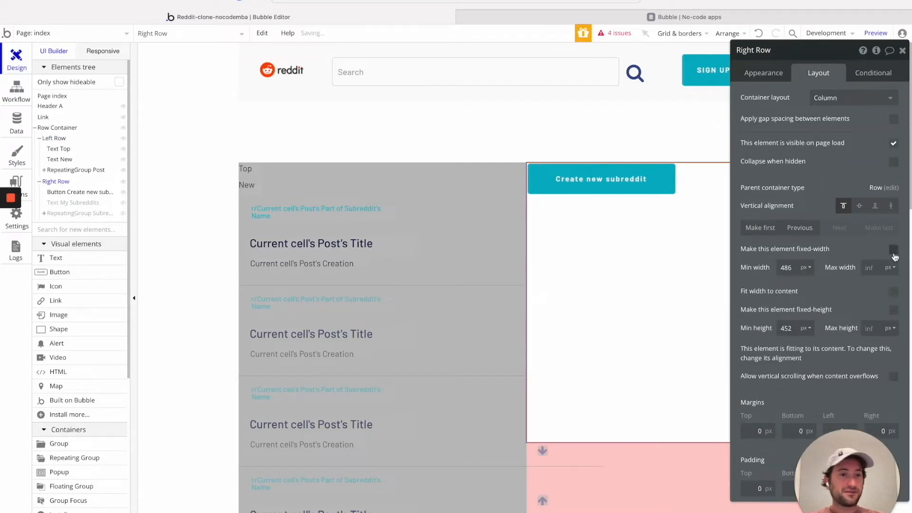
pyautogui.click(786, 267)
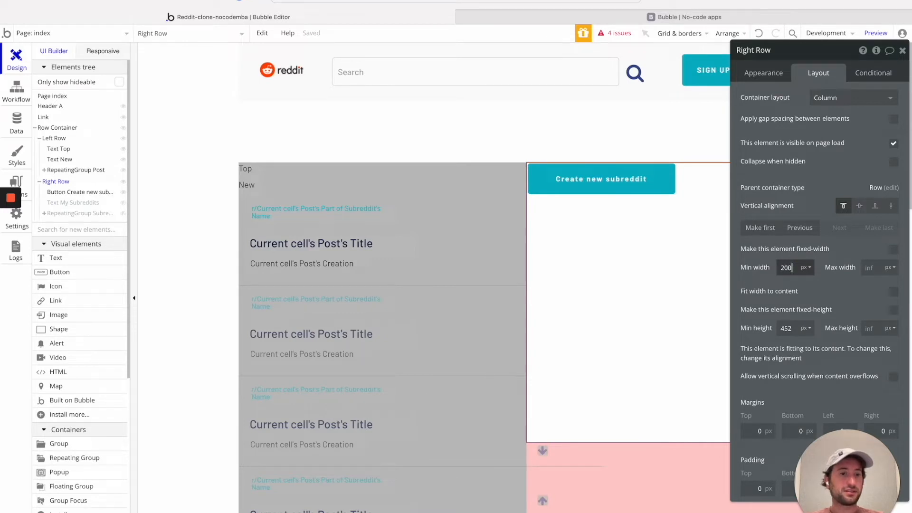
pyautogui.write('200')
# Examine how the Left Row and Right Row groups sit side by side down the index page.
pyautogui.scroll(-2, 643, 209)
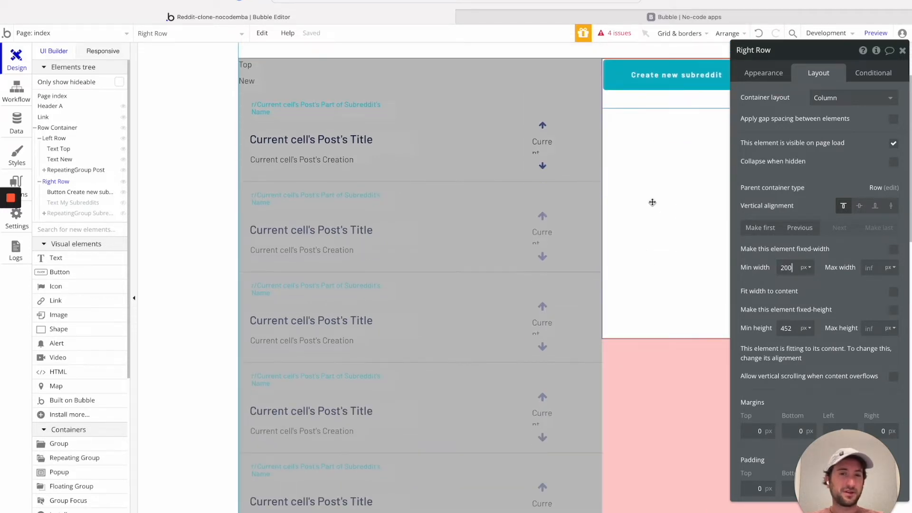
pyautogui.scroll(2, 650, 213)
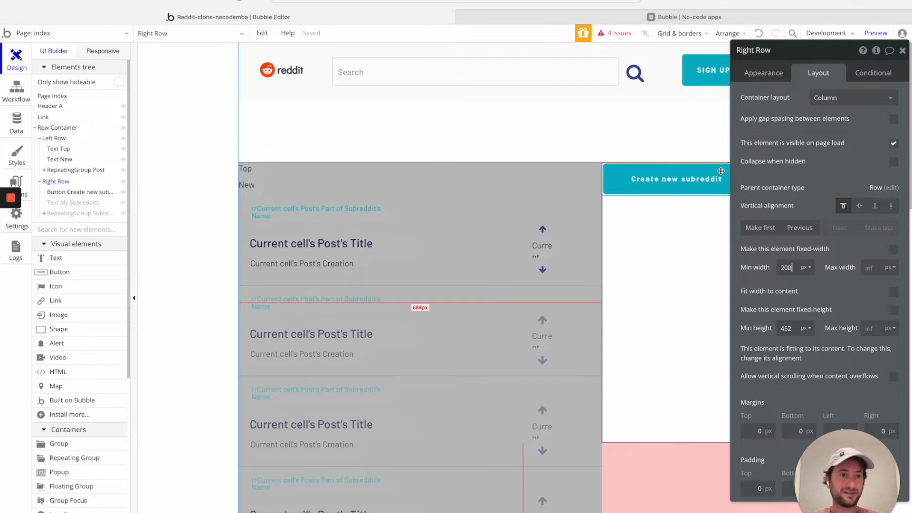
pyautogui.scroll(-4, 524, 232)
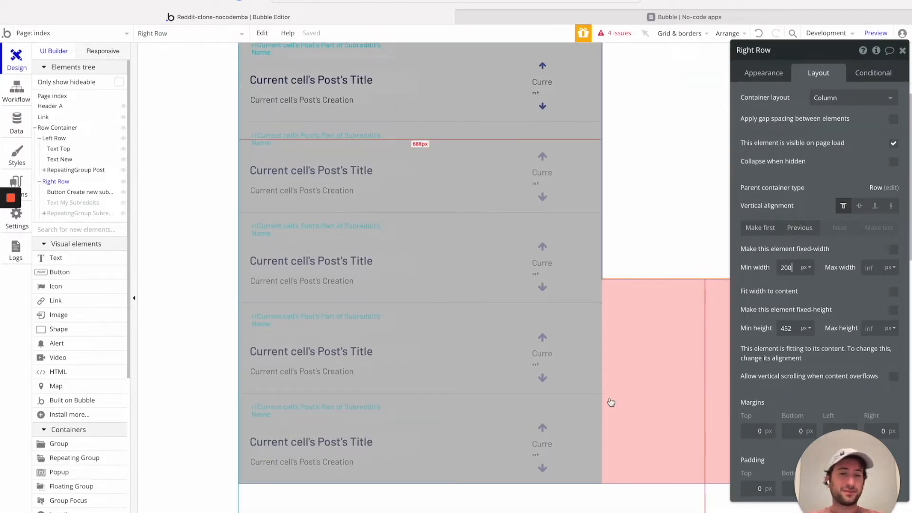
pyautogui.scroll(4, 645, 352)
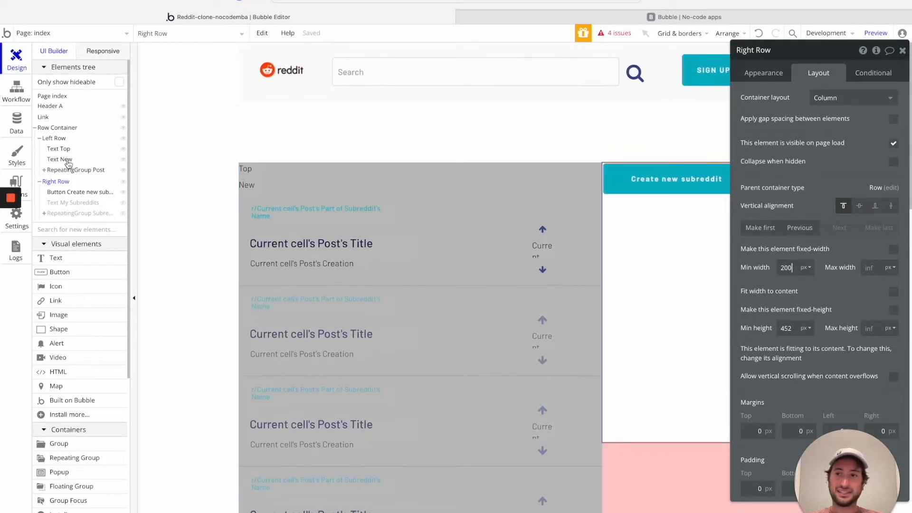
pyautogui.scroll(-4, 424, 265)
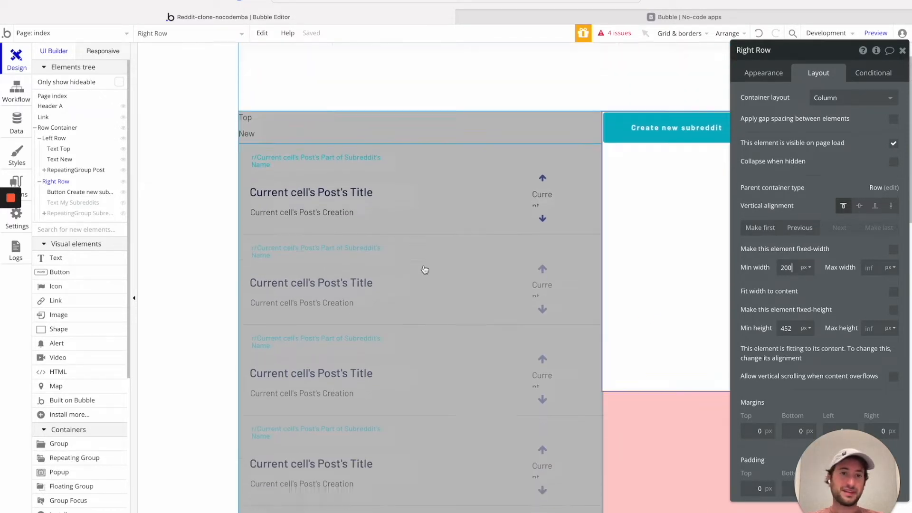
pyautogui.scroll(1, 542, 213)
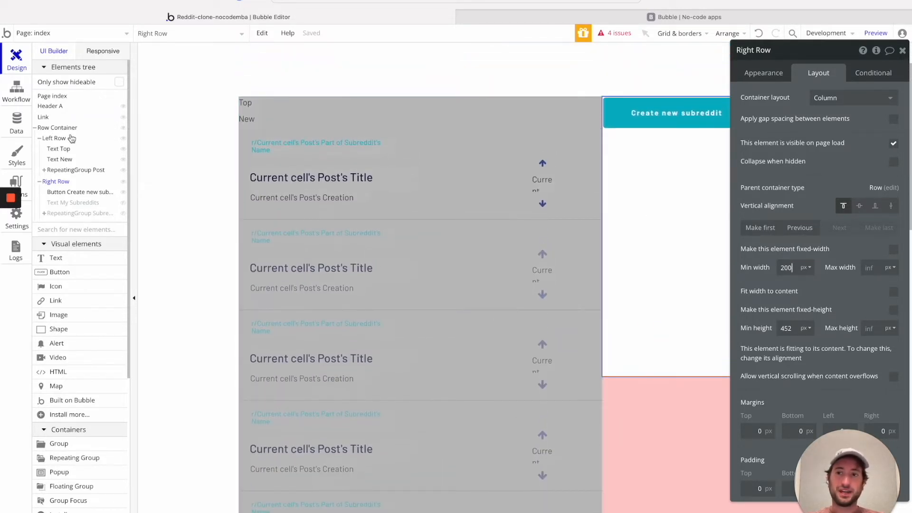
pyautogui.scroll(2, 472, 185)
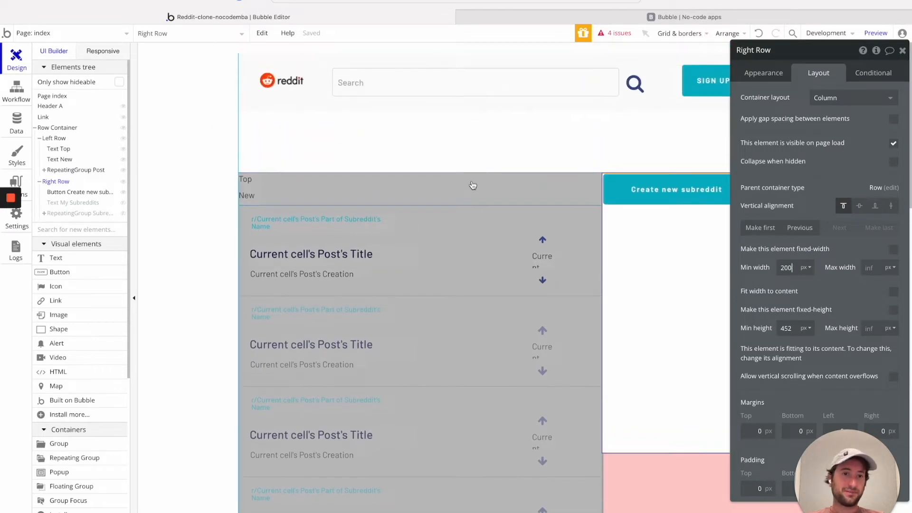
# Preview the page in the responsive view, widening it to about 1238 px and 1466 px to check the row groups.
pyautogui.click(102, 51)
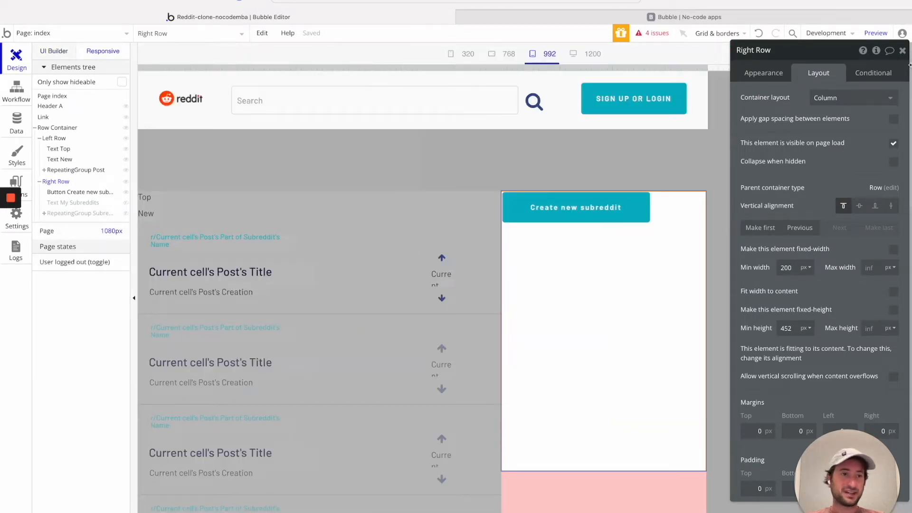
pyautogui.click(902, 51)
pyautogui.moveTo(707, 68)
pyautogui.mouseDown()
pyautogui.moveTo(665, 78)
pyautogui.moveTo(706, 88)
pyautogui.moveTo(674, 100)
pyautogui.moveTo(447, 108)
pyautogui.moveTo(736, 72)
pyautogui.moveTo(887, 70)
pyautogui.moveTo(383, 86)
pyautogui.moveTo(707, 83)
pyautogui.mouseUp()
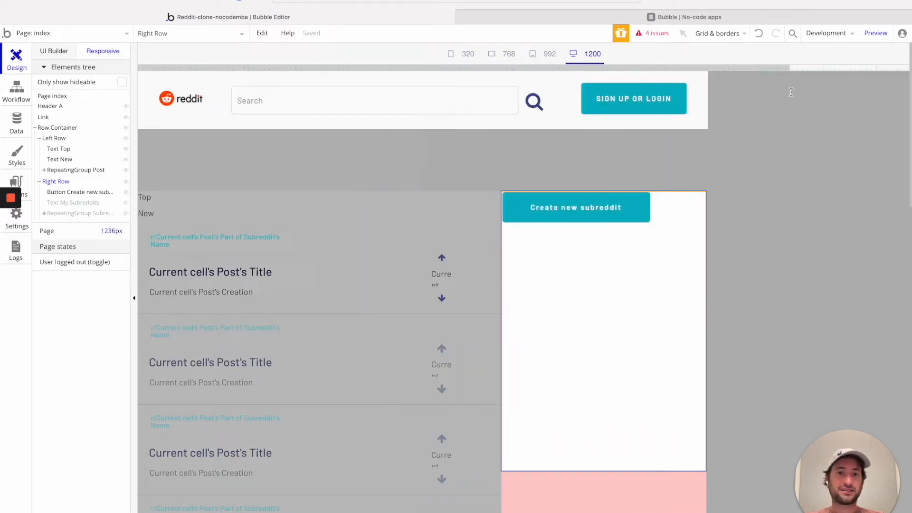
pyautogui.scroll(-3, 547, 262)
pyautogui.scroll(1, 590, 224)
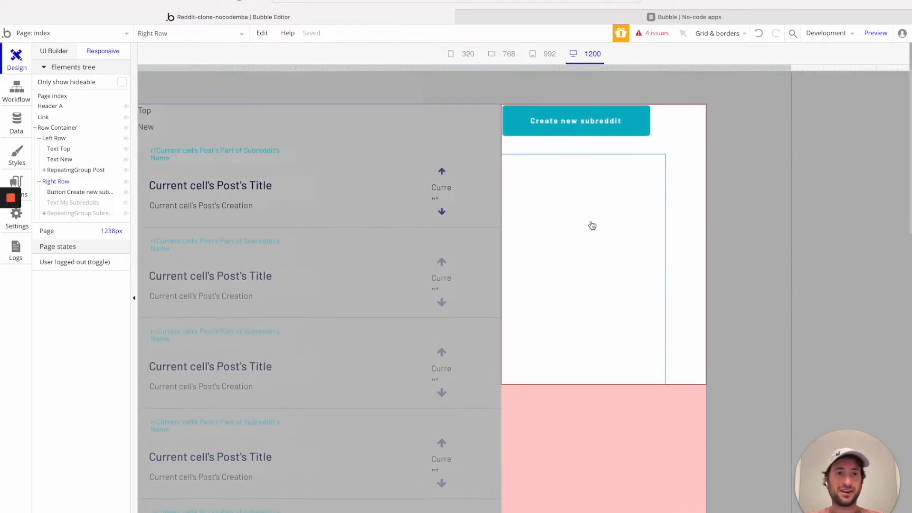
pyautogui.moveTo(788, 70); pyautogui.dragTo(704, 114)
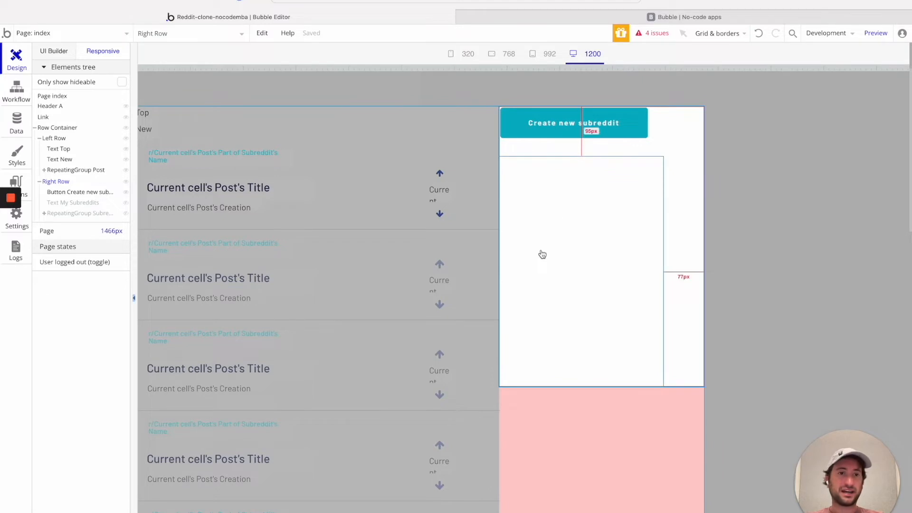
pyautogui.scroll(-2, 541, 252)
pyautogui.scroll(2, 541, 252)
pyautogui.moveTo(12, 227)
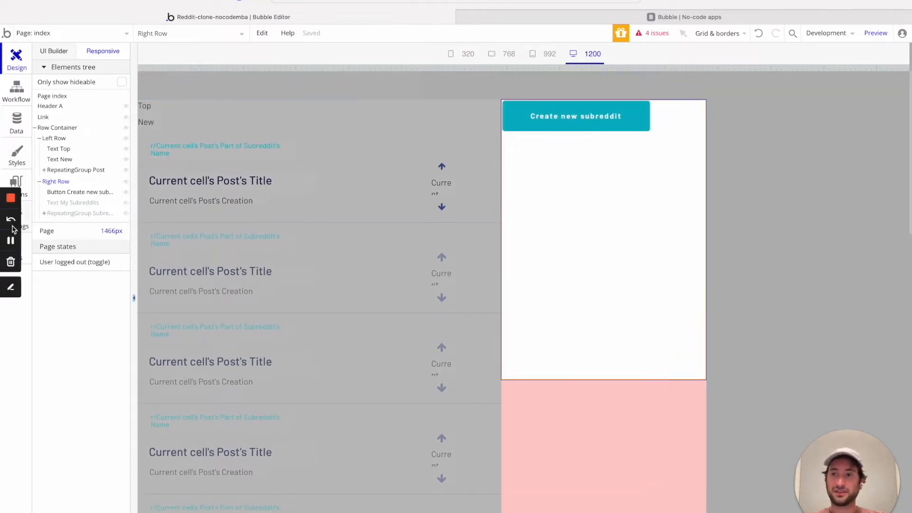
# Set the maximum width to 700 px for the Left Row group and 300 px for the Right Row group.
pyautogui.doubleClick(284, 184)
pyautogui.scroll(2, 392, 218)
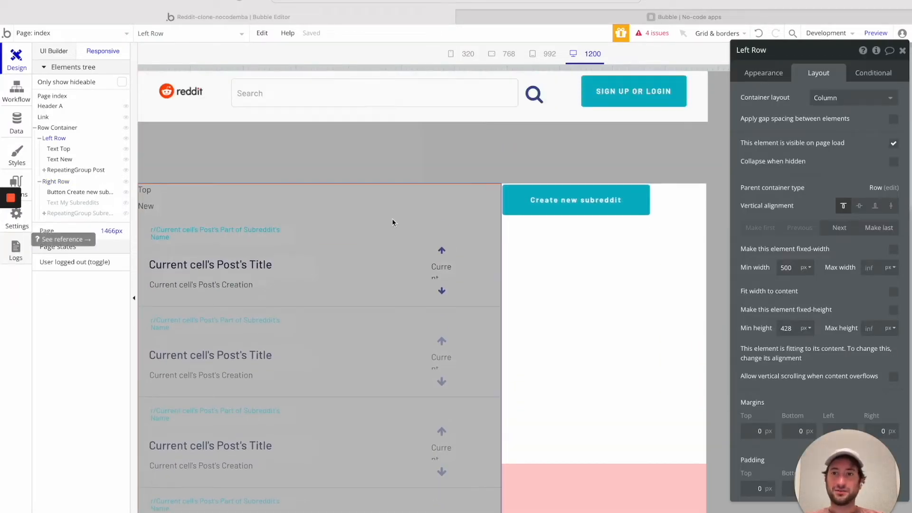
pyautogui.press('Escape')
pyautogui.click(61, 141)
pyautogui.scroll(1, 380, 217)
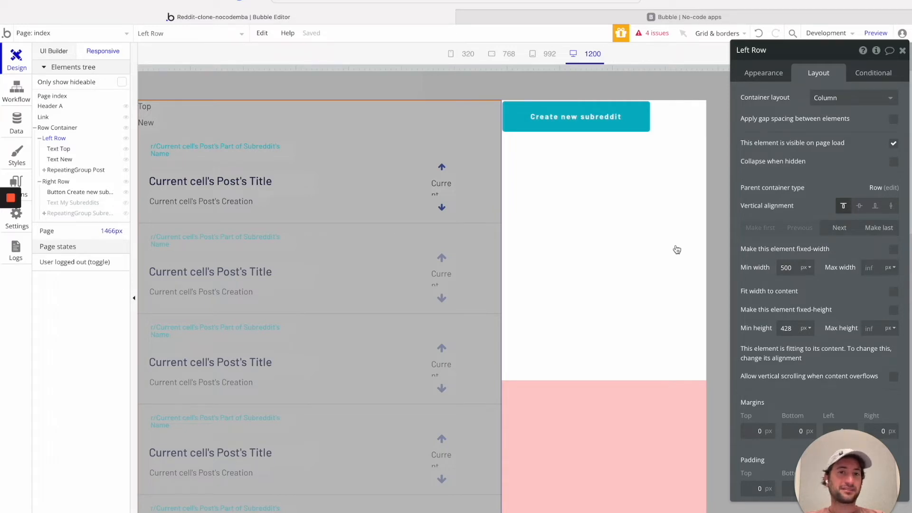
pyautogui.click(865, 273)
pyautogui.write('700')
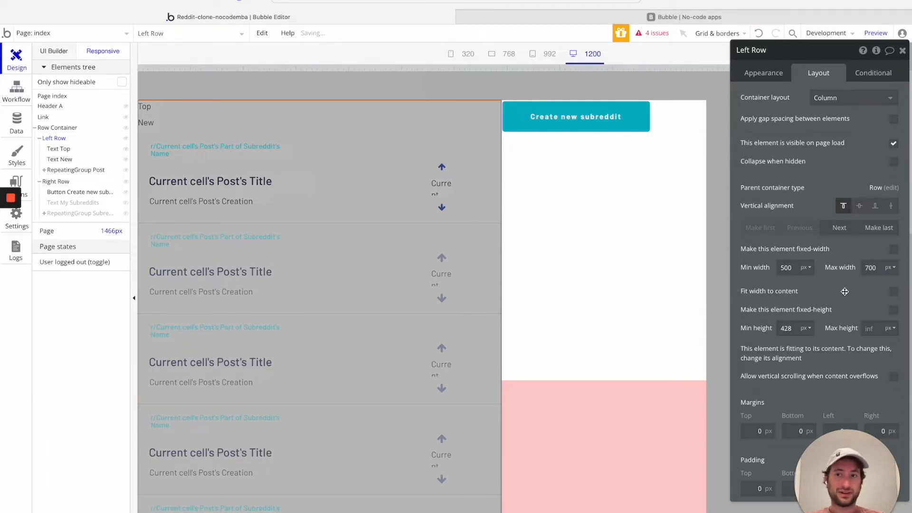
pyautogui.click(60, 183)
pyautogui.write('300')
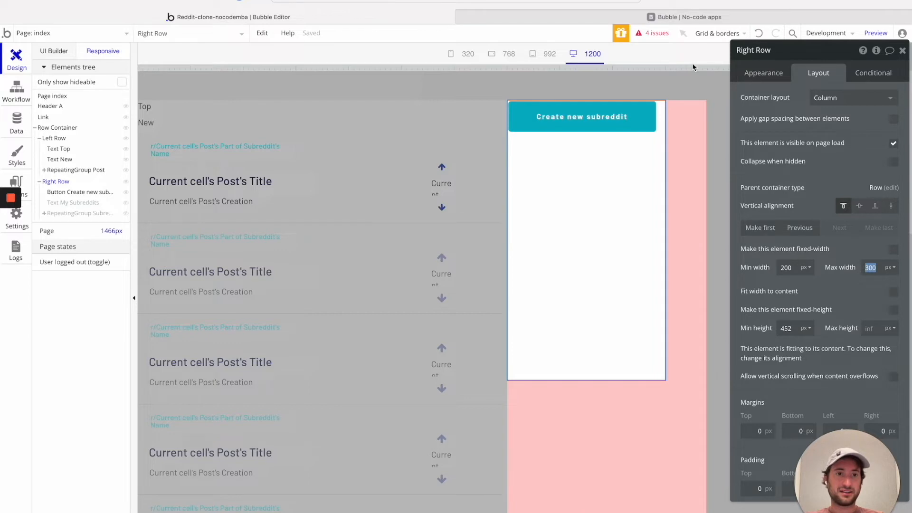
# Preview the page at the 992 px breakpoint and at about 1113 px to check the width limits.
pyautogui.moveTo(843, 50); pyautogui.dragTo(911, 184)
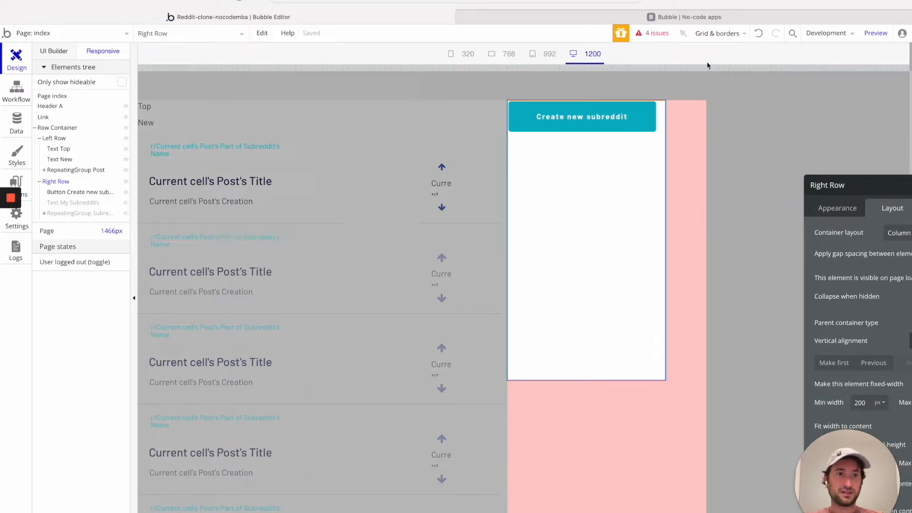
pyautogui.scroll(-1, 712, 74)
pyautogui.click(546, 53)
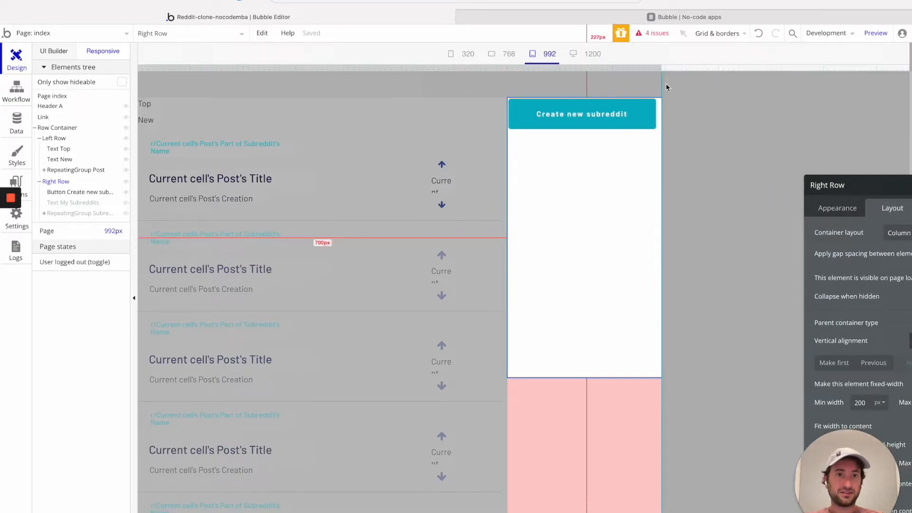
pyautogui.moveTo(661, 67); pyautogui.dragTo(725, 68)
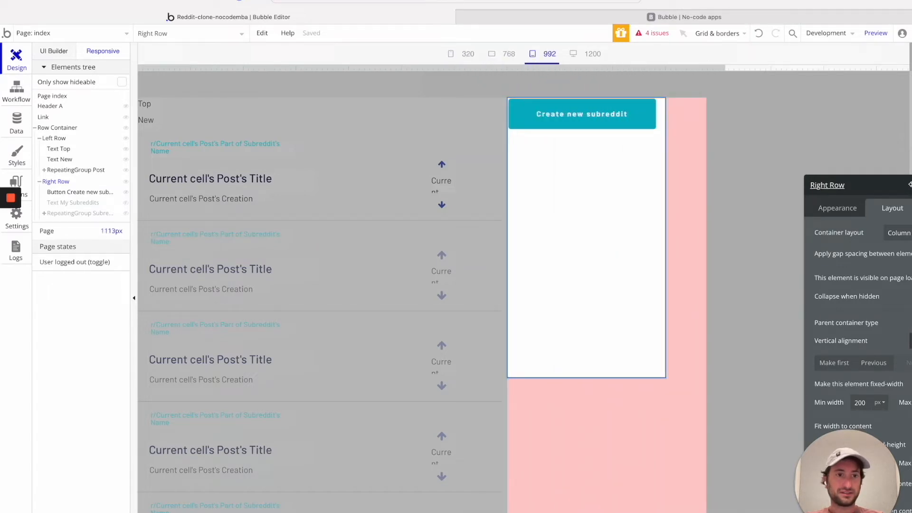
pyautogui.moveTo(883, 185); pyautogui.dragTo(778, 73)
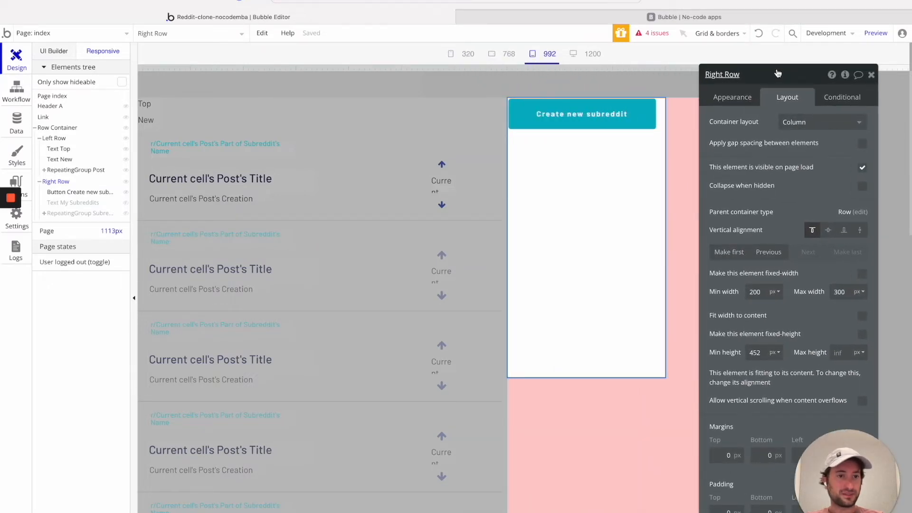
# Set the Row Container's maximum width to 1256 px, leaving its fixed-width option off.
pyautogui.moveTo(7, 210)
pyautogui.click(9, 241)
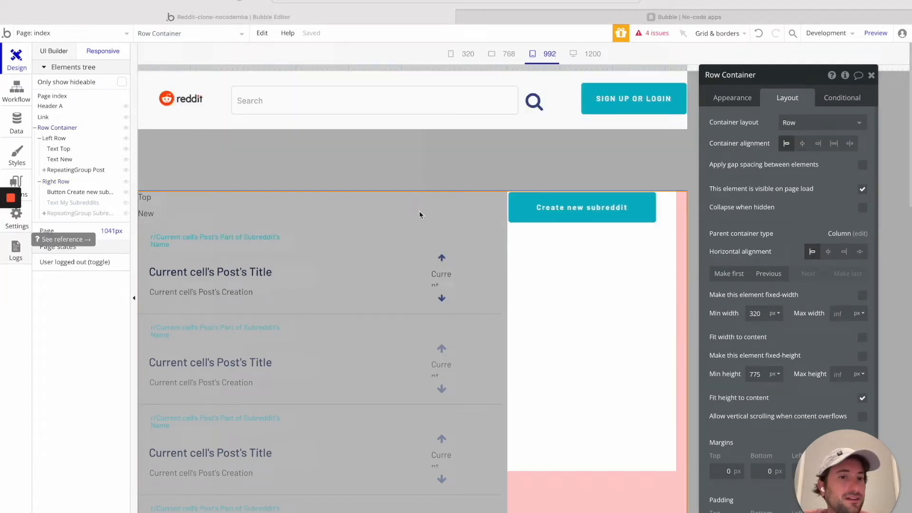
pyautogui.press('Escape')
pyautogui.click(57, 128)
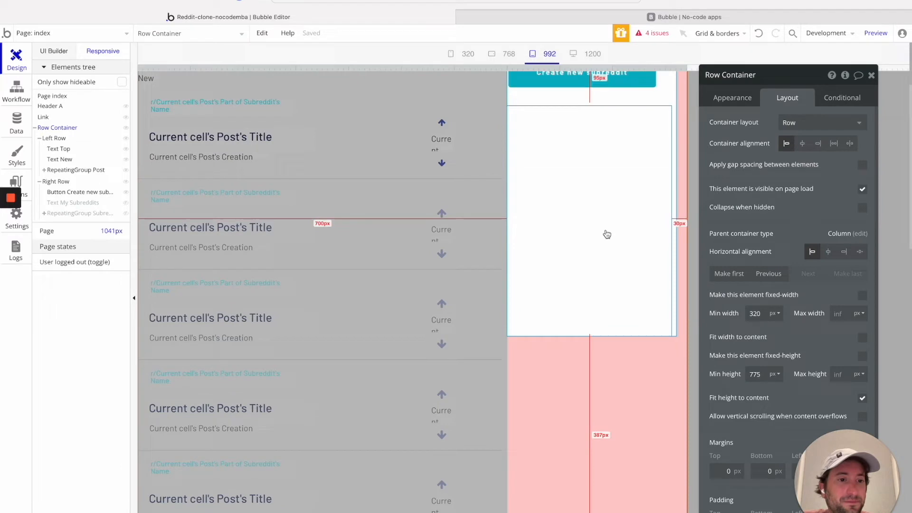
pyautogui.scroll(5, 599, 156)
pyautogui.click(862, 296)
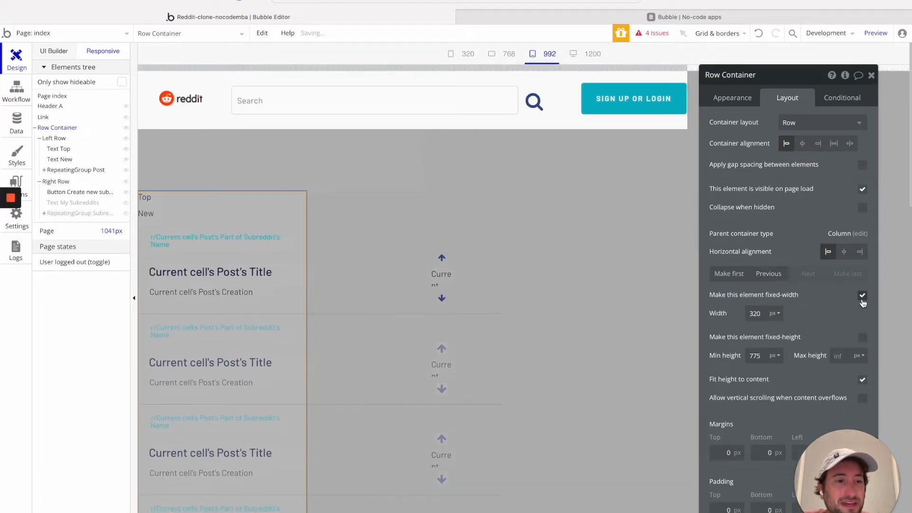
pyautogui.click(862, 296)
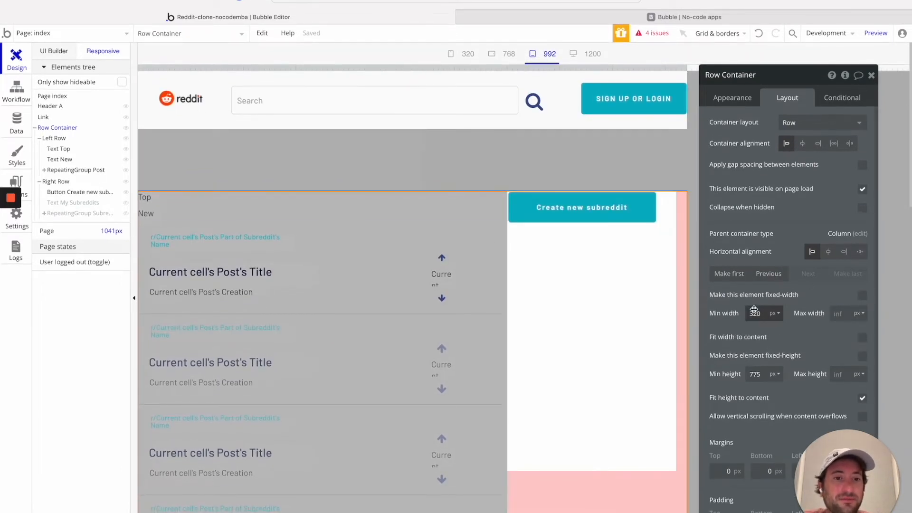
pyautogui.click(733, 321)
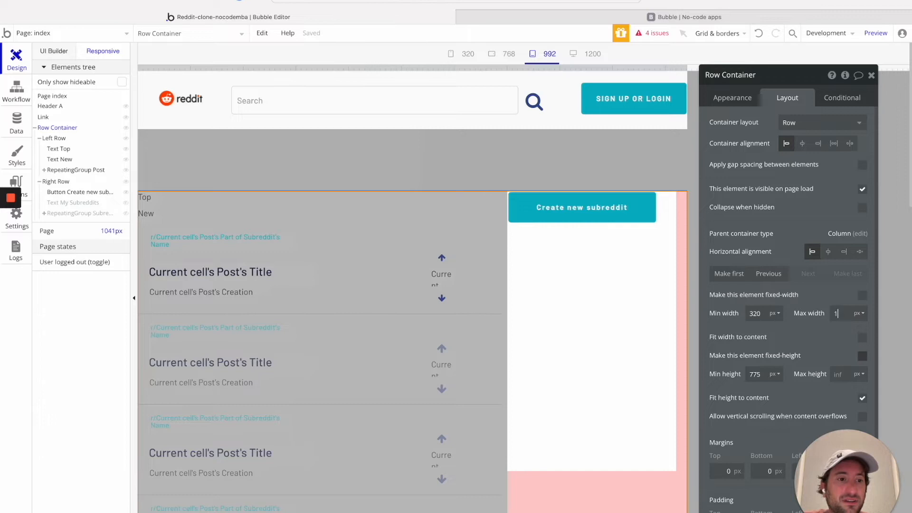
pyautogui.write('256')
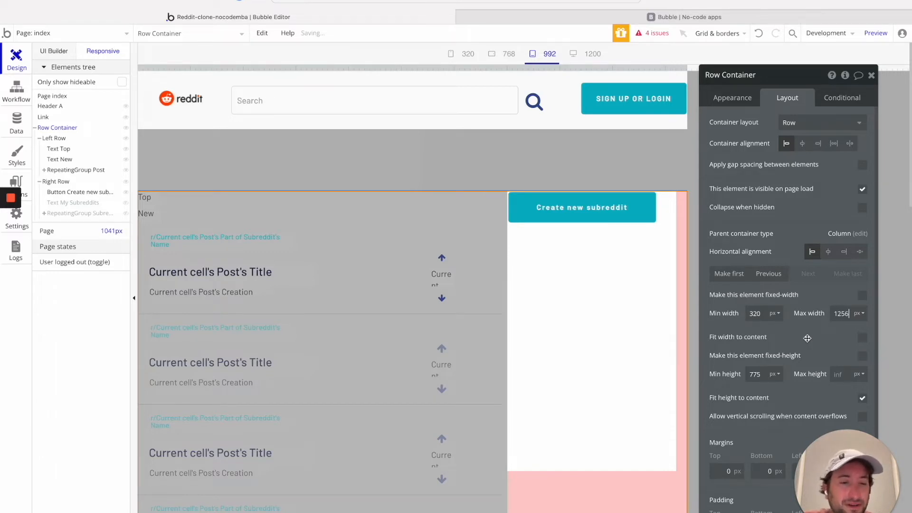
pyautogui.moveTo(44, 125); pyautogui.dragTo(63, 135)
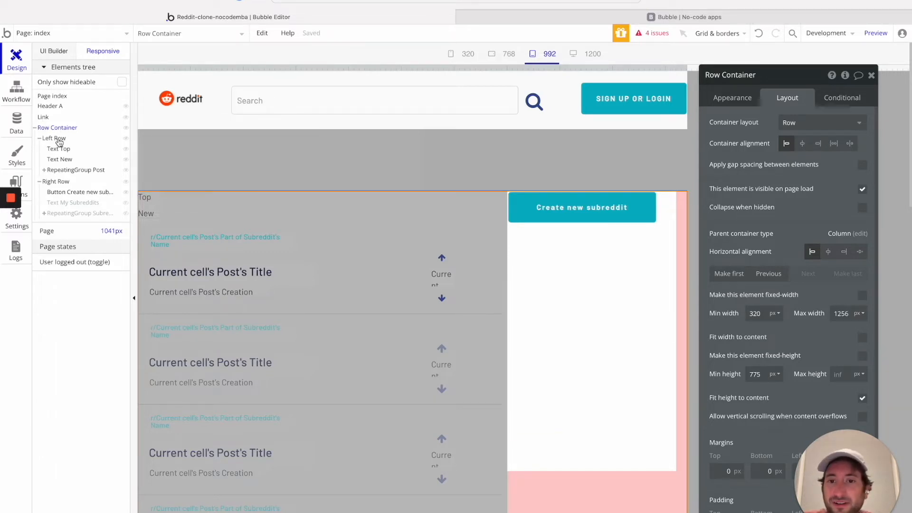
pyautogui.click(59, 138)
pyautogui.scroll(3, 551, 300)
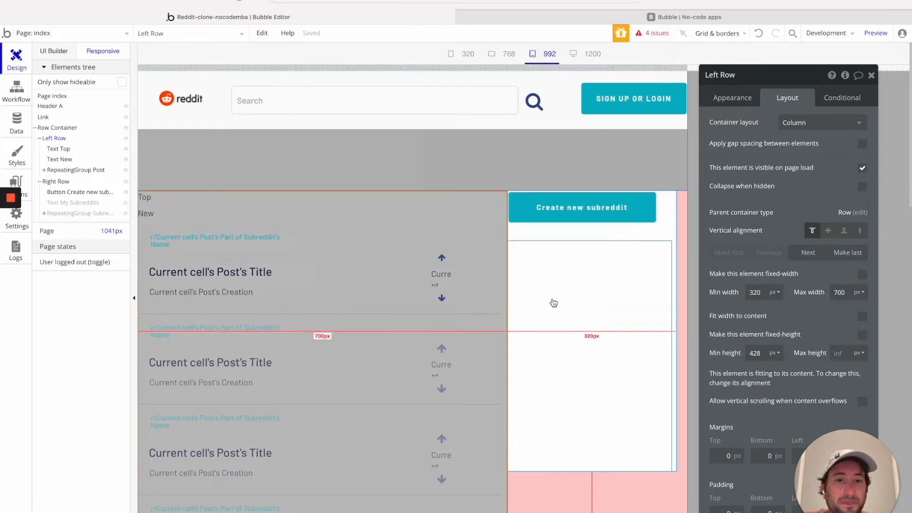
pyautogui.click(862, 276)
pyautogui.click(862, 275)
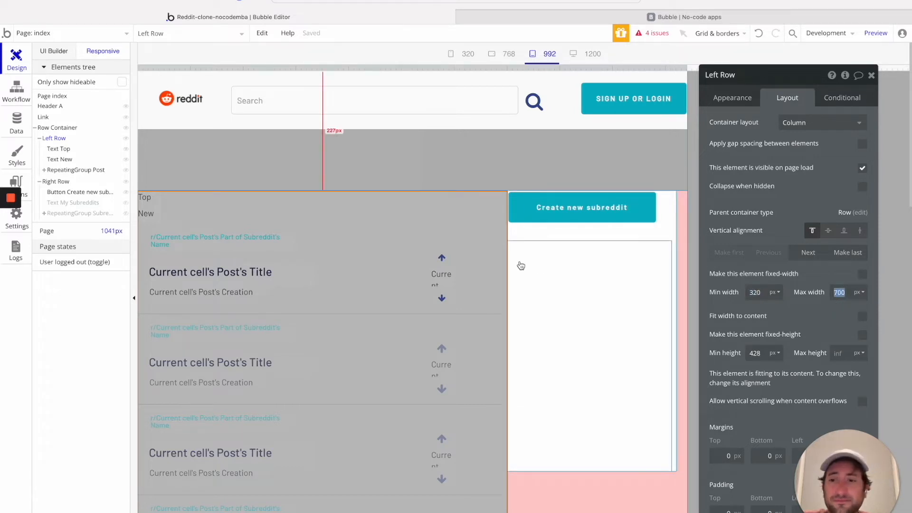
# Set the Right Row group's maximum width to 350 px.
pyautogui.click(56, 181)
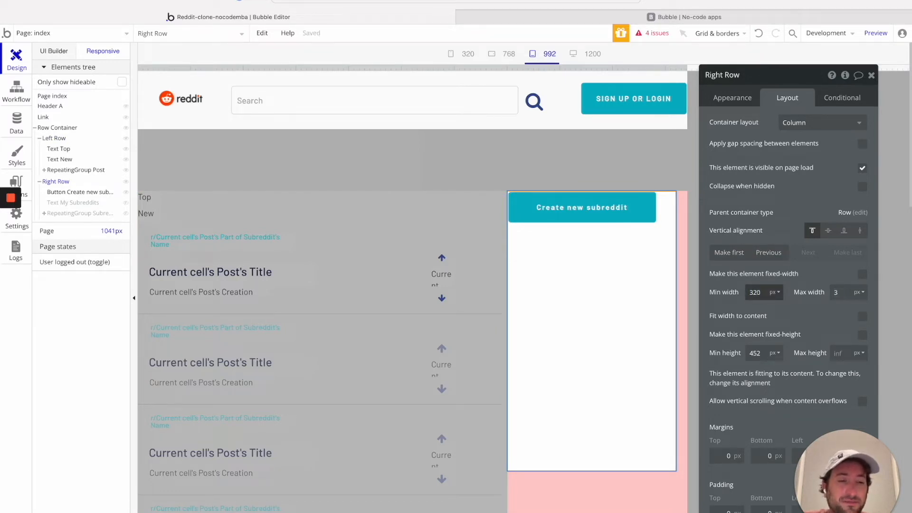
pyautogui.press('Return')
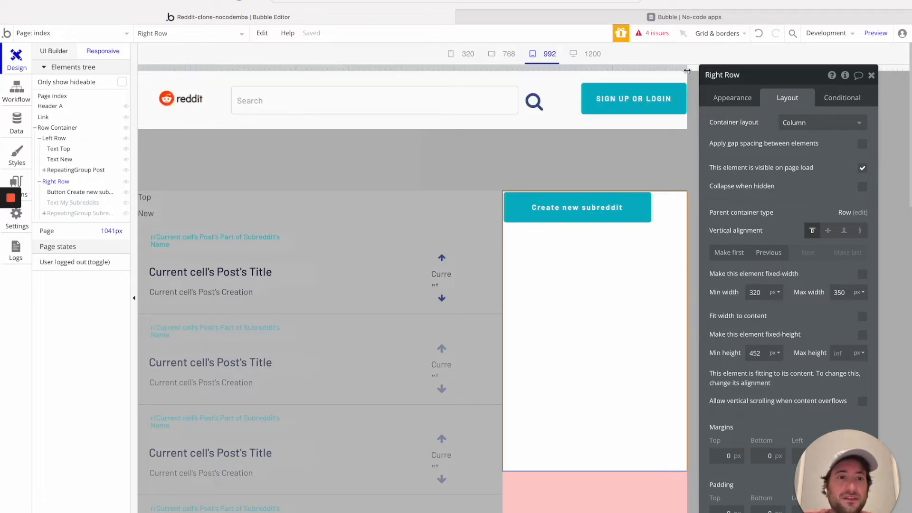
# Preview the page at the 1200 px breakpoint and narrowed to about 560 px to check how the row groups stack.
pyautogui.click(578, 56)
pyautogui.click(871, 76)
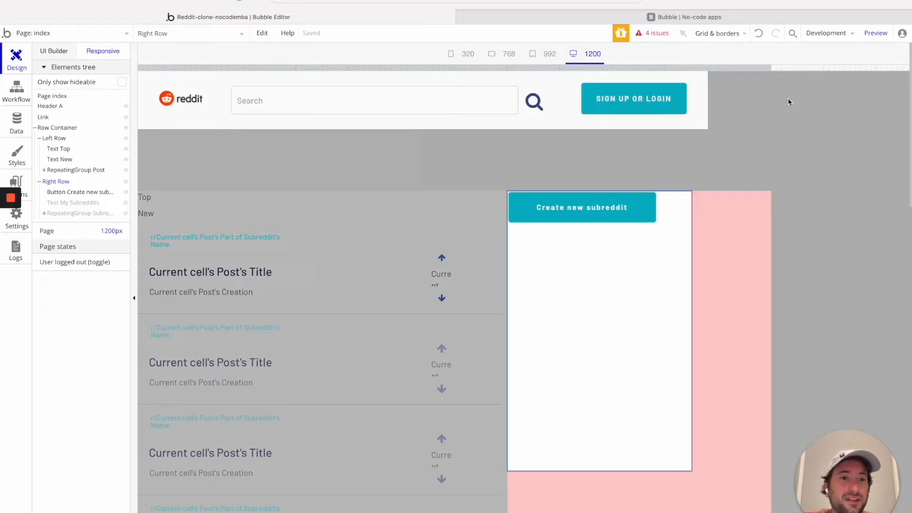
pyautogui.moveTo(770, 70); pyautogui.dragTo(433, 67)
pyautogui.scroll(-10, 367, 247)
pyautogui.scroll(10, 367, 248)
pyautogui.scroll(-8, 368, 248)
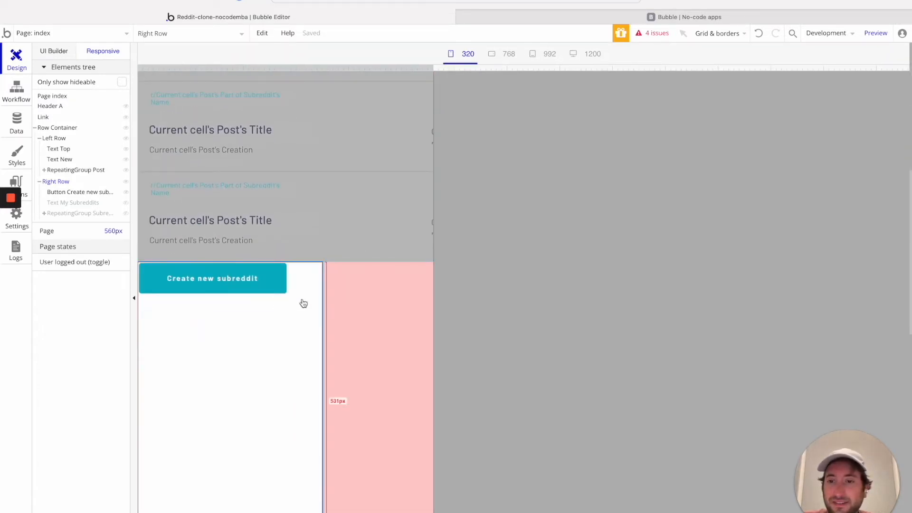
pyautogui.scroll(8, 346, 301)
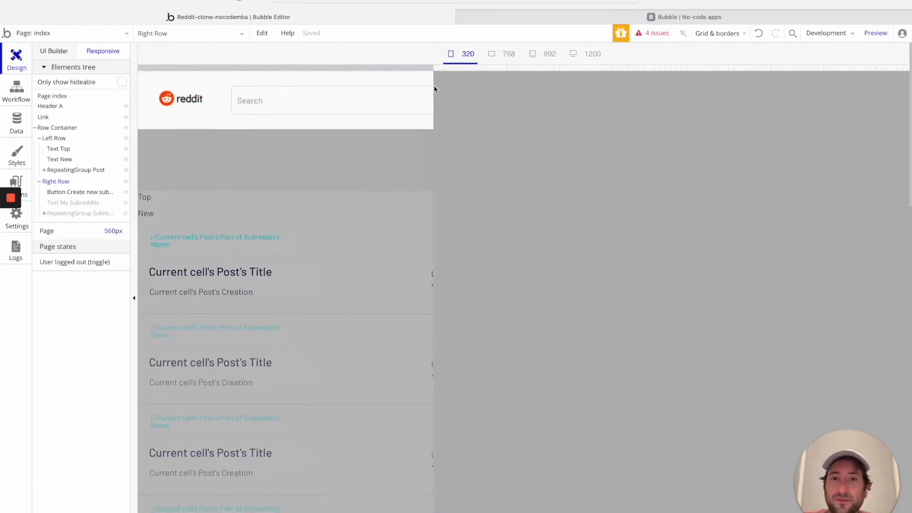
pyautogui.moveTo(434, 68); pyautogui.dragTo(566, 68)
# Inspect the layout settings of the Left Row group and RepeatingGroup Post, and preview the page at about 1068 px.
pyautogui.doubleClick(456, 213)
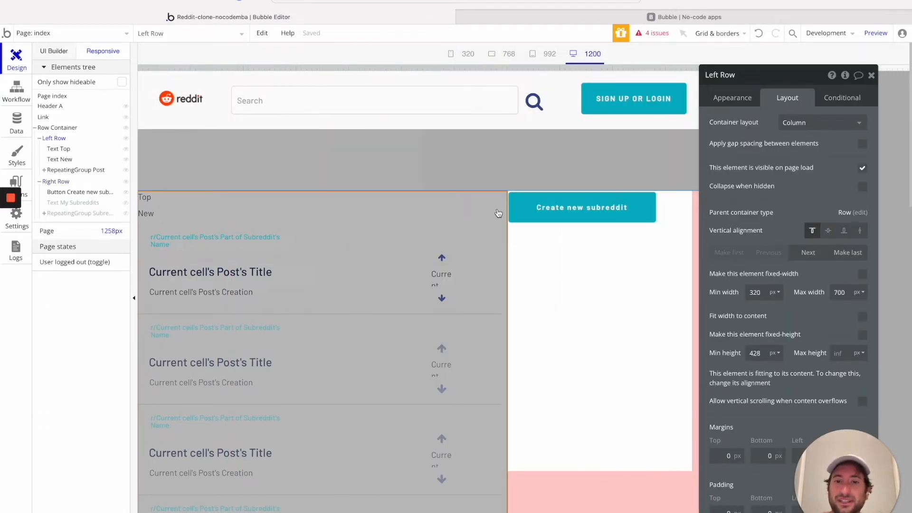
pyautogui.click(367, 242)
pyautogui.scroll(-3, 370, 240)
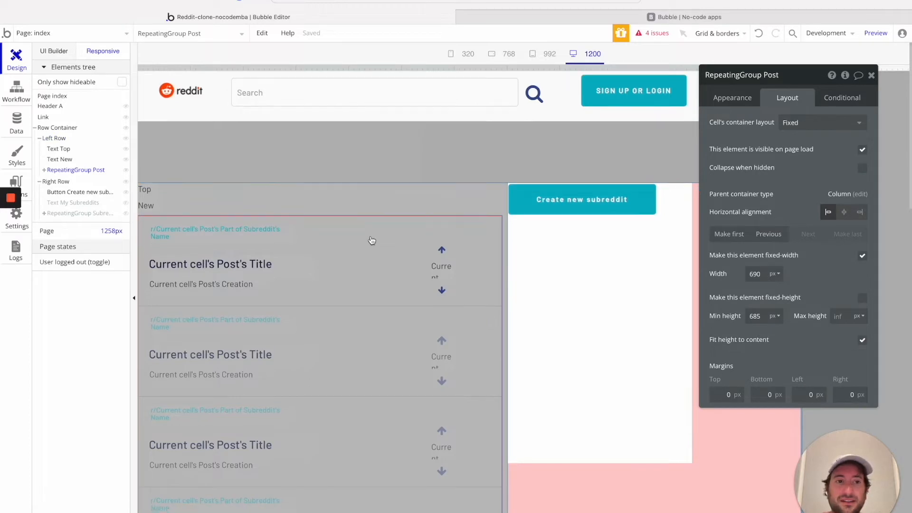
pyautogui.scroll(-1, 372, 241)
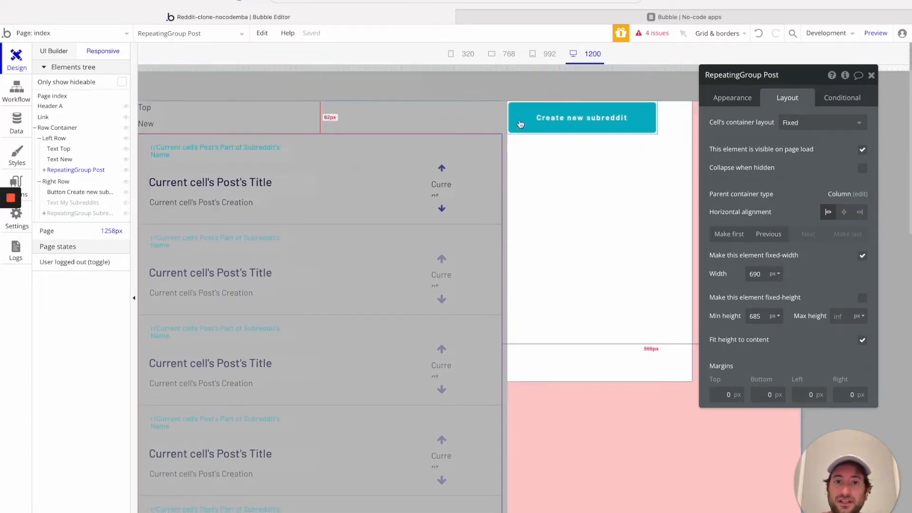
pyautogui.moveTo(814, 81); pyautogui.dragTo(900, 152)
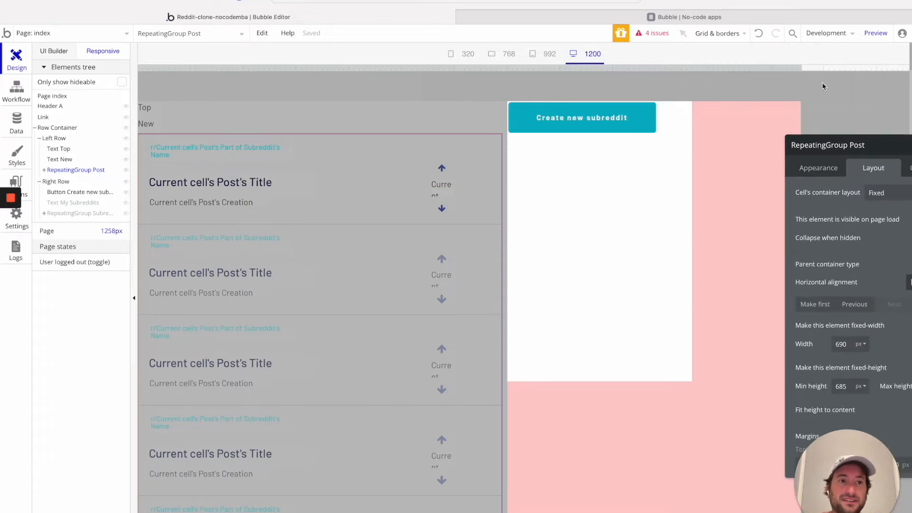
pyautogui.moveTo(800, 69); pyautogui.dragTo(701, 75)
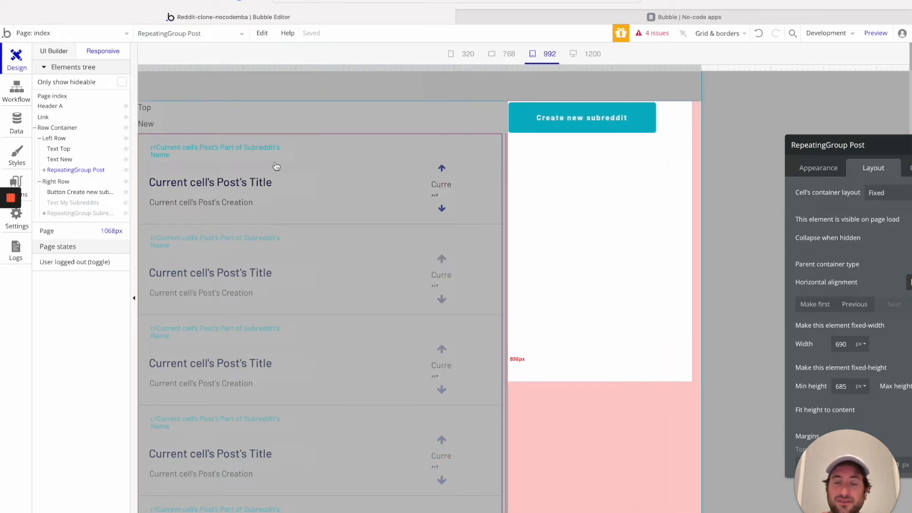
pyautogui.scroll(1, 349, 192)
# Check the index page's column layout in the running app preview and return to the editor.
pyautogui.moveTo(11, 246)
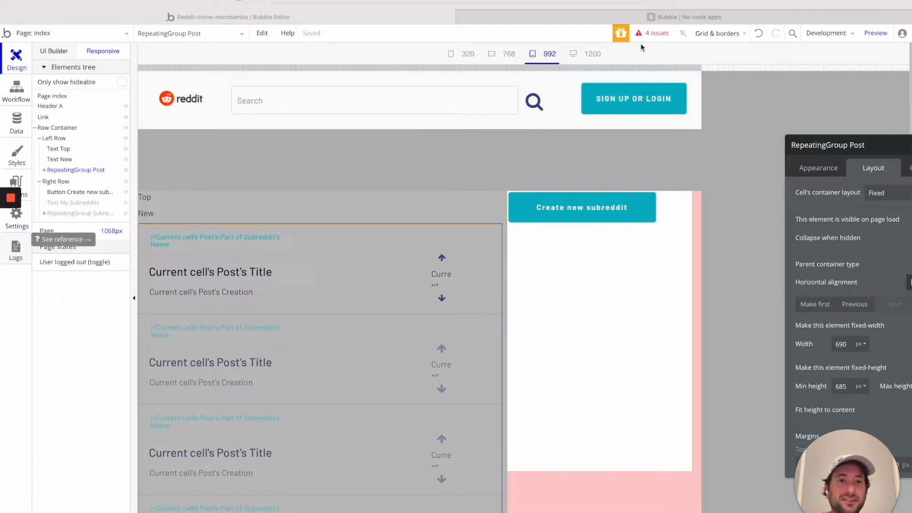
pyautogui.click(650, 18)
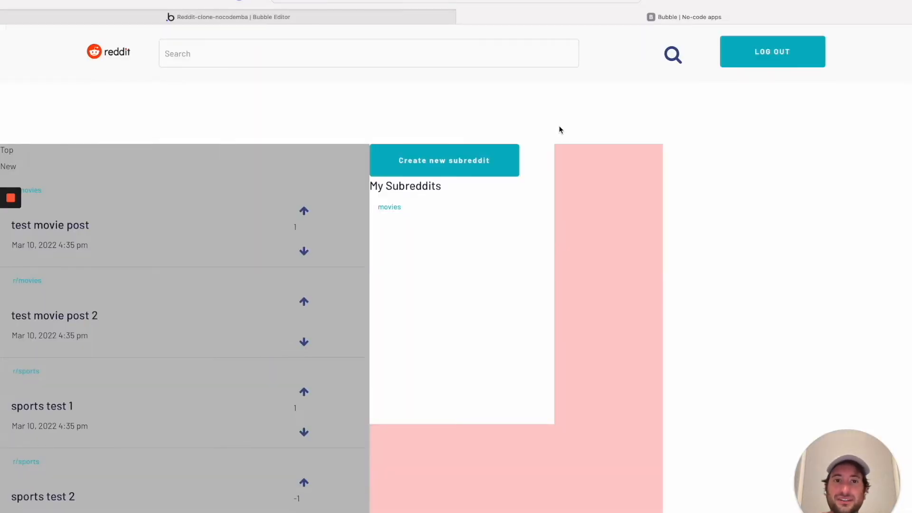
pyautogui.scroll(-1, 357, 150)
pyautogui.scroll(1, 243, 163)
pyautogui.click(294, 19)
# Centre the Row Container on the page and set its container alignment to centre.
pyautogui.click(223, 146)
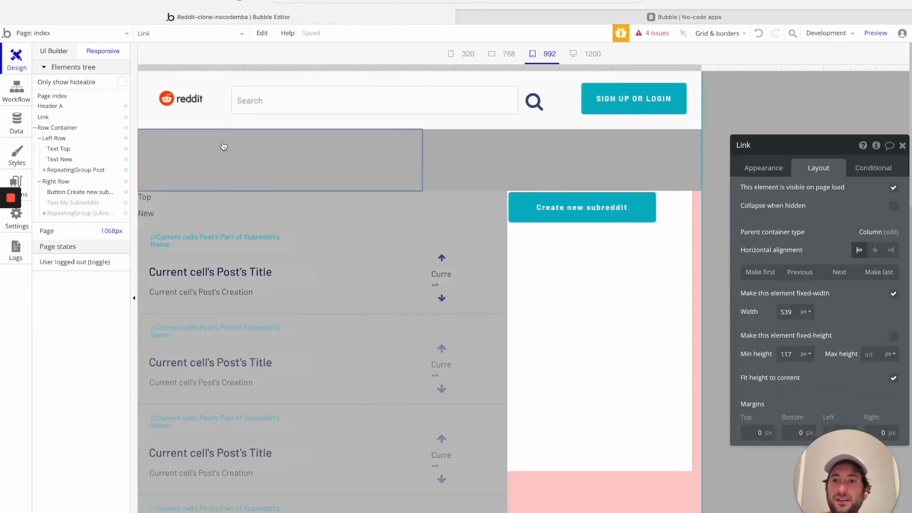
pyautogui.click(61, 97)
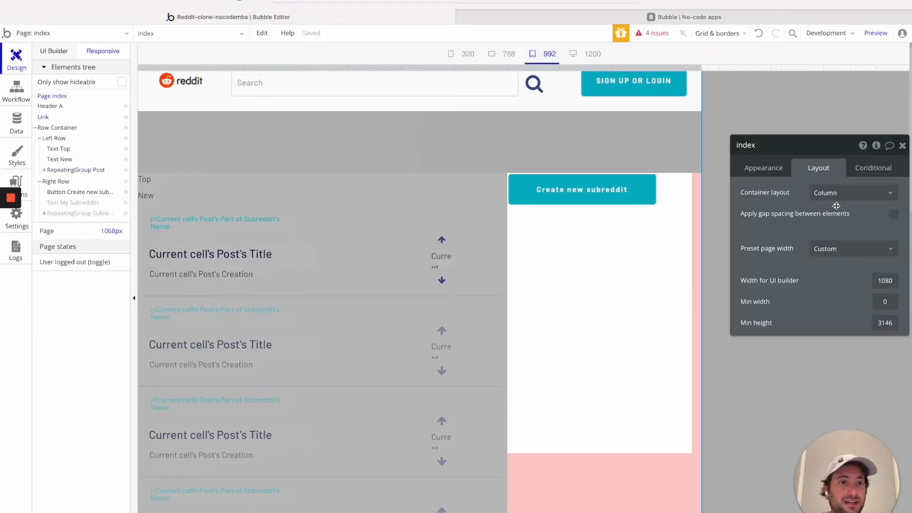
pyautogui.click(54, 129)
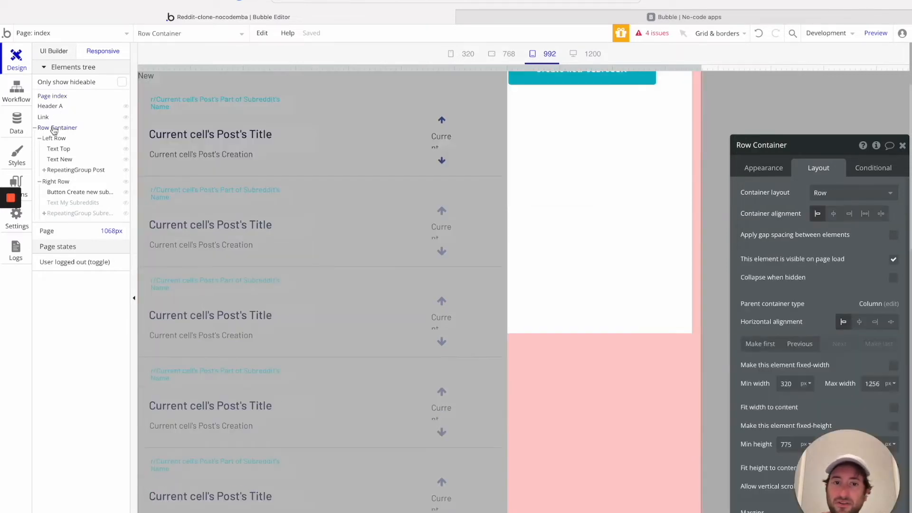
pyautogui.scroll(2, 474, 189)
pyautogui.scroll(-1, 807, 285)
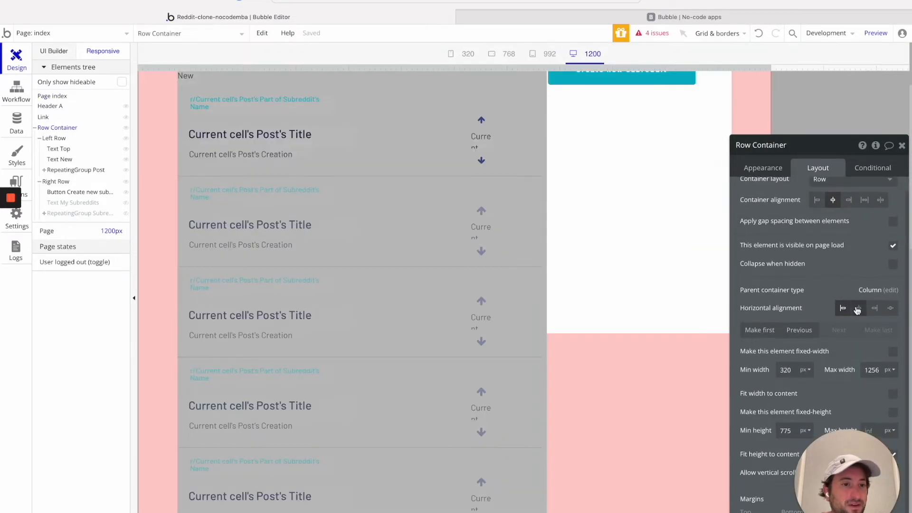
pyautogui.click(858, 308)
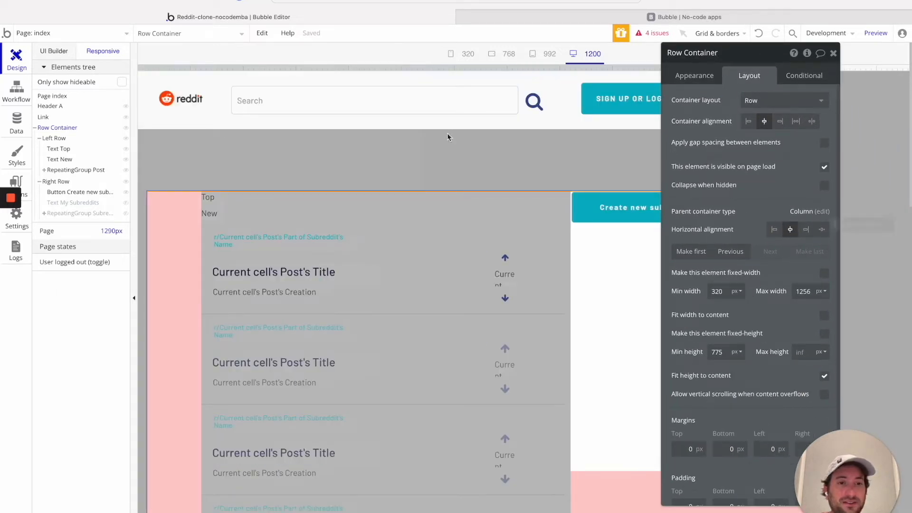
# Reload the running app preview and examine the Row Container's alignment down the whole page.
pyautogui.click(485, 17)
pyautogui.press('super+r')
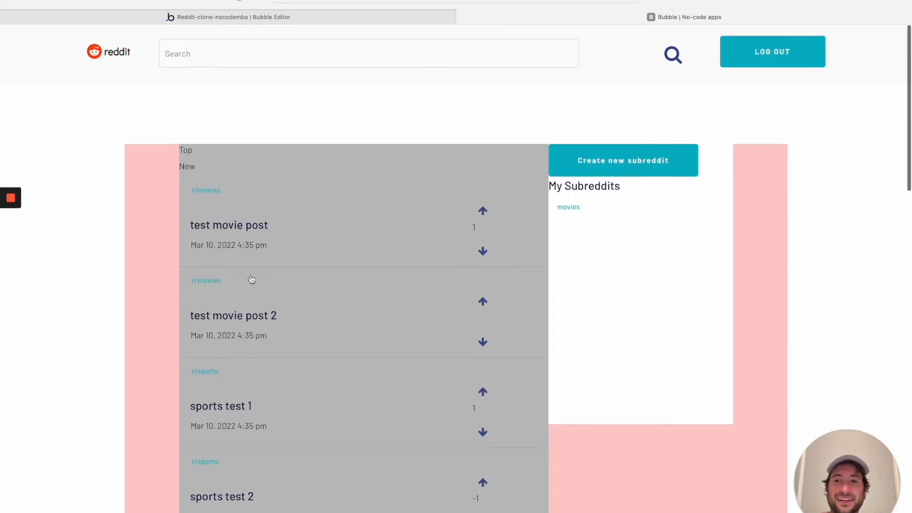
pyautogui.scroll(-10, 708, 323)
pyautogui.scroll(7, 708, 323)
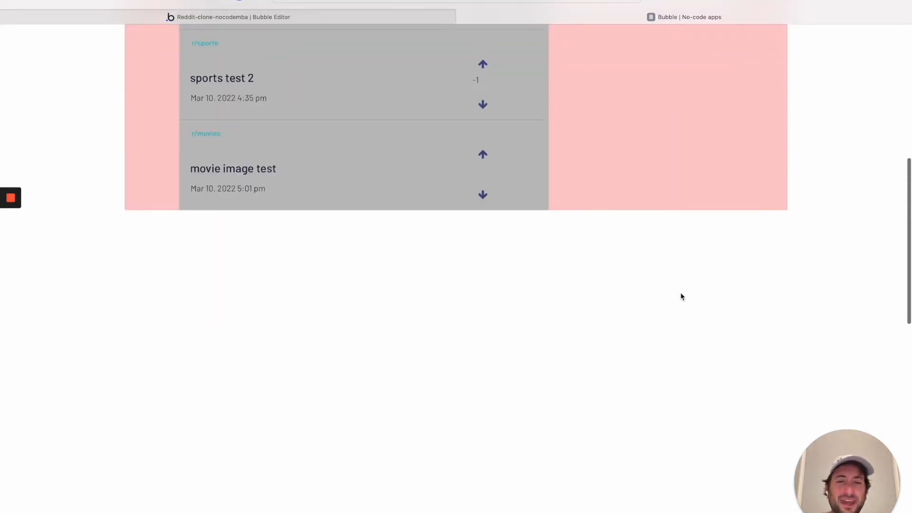
pyautogui.scroll(4, 592, 199)
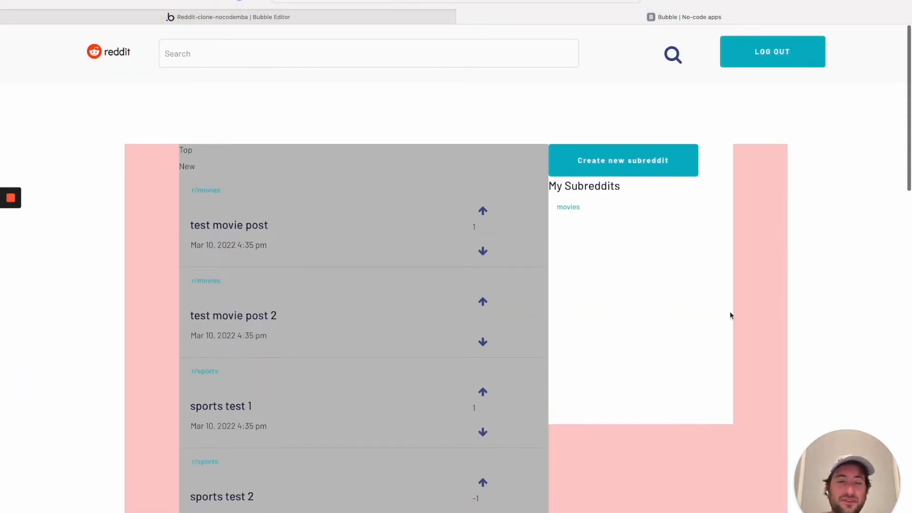
pyautogui.scroll(-3, 712, 316)
pyautogui.scroll(3, 545, 123)
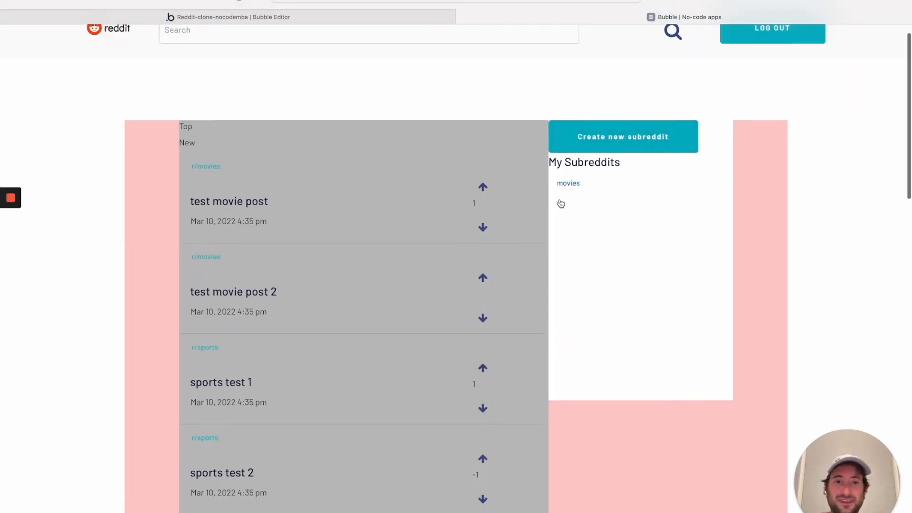
# Return to the editor and set the Left Row group's background style to None.
pyautogui.click(231, 17)
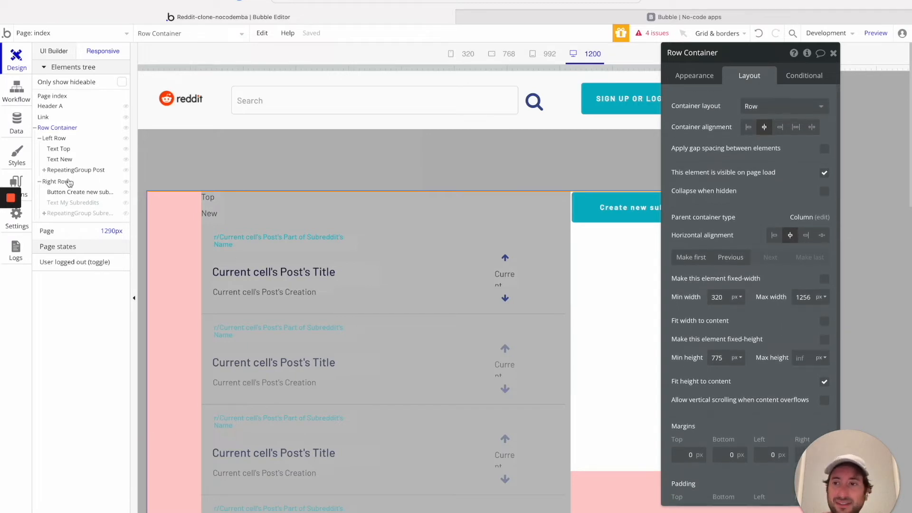
pyautogui.click(58, 138)
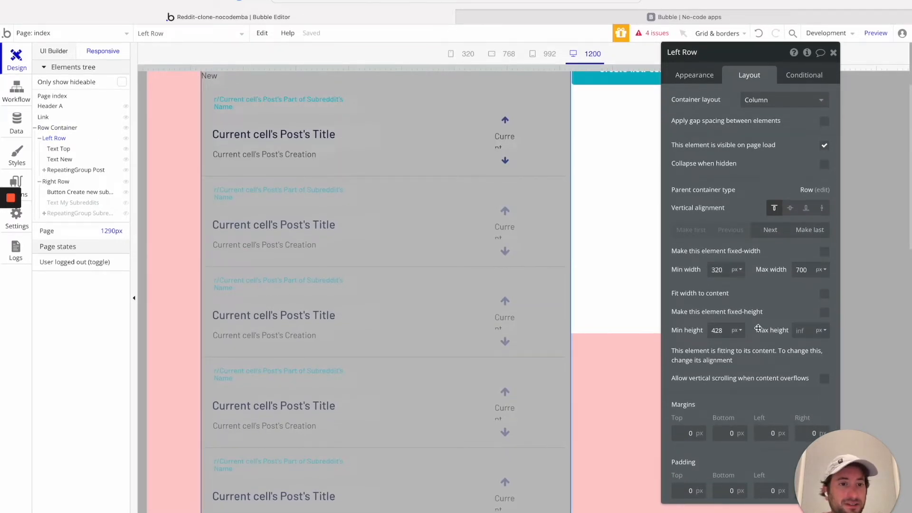
pyautogui.click(697, 79)
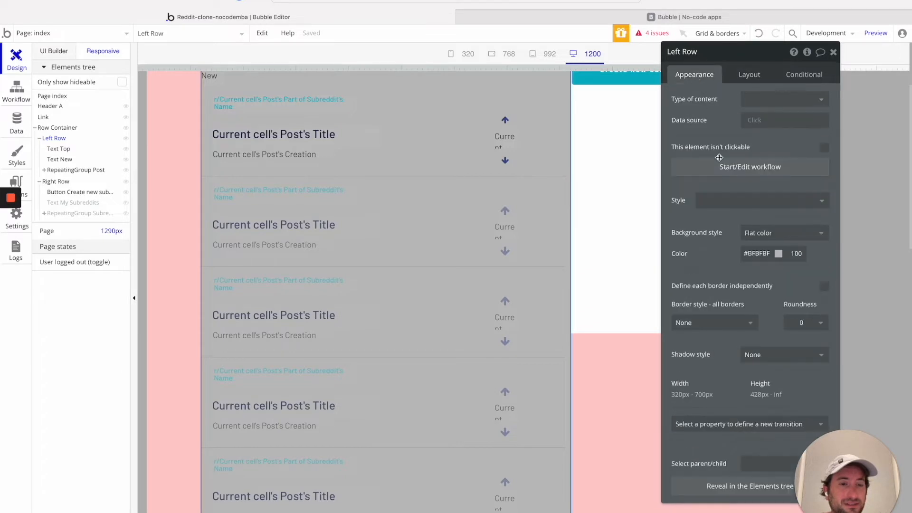
pyautogui.click(807, 232)
pyautogui.click(774, 250)
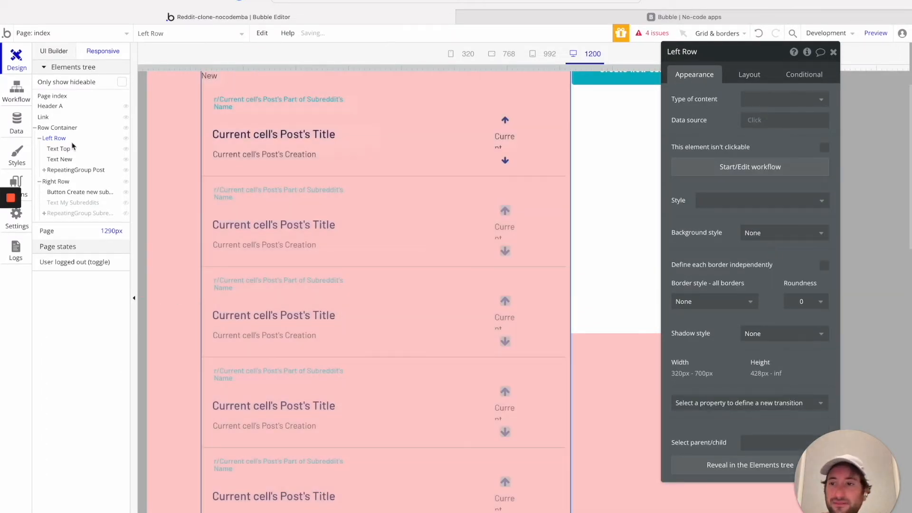
# Set the background style of the Right Row group and the Row Container to None.
pyautogui.click(56, 181)
pyautogui.click(764, 228)
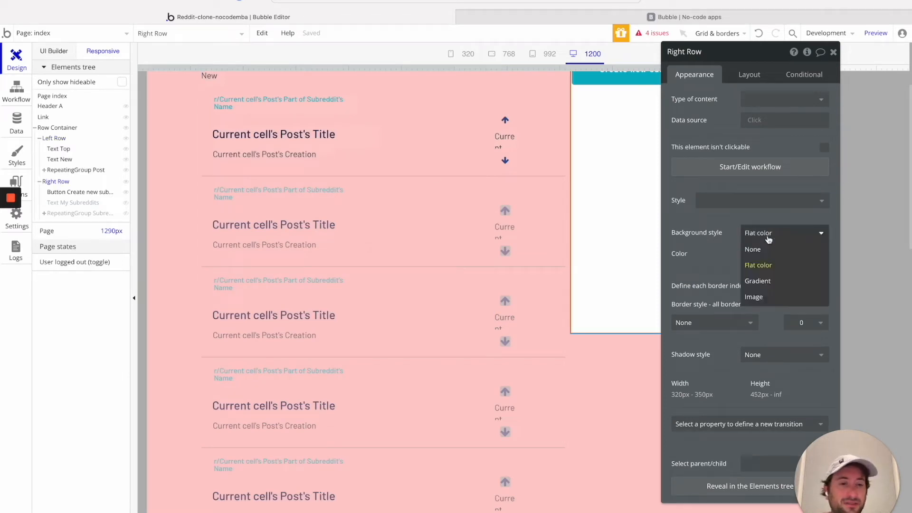
pyautogui.click(765, 247)
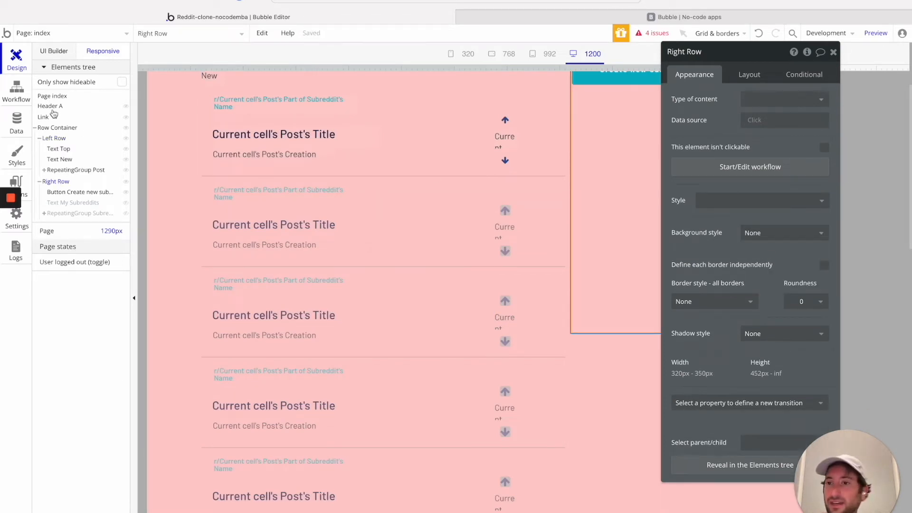
pyautogui.click(45, 128)
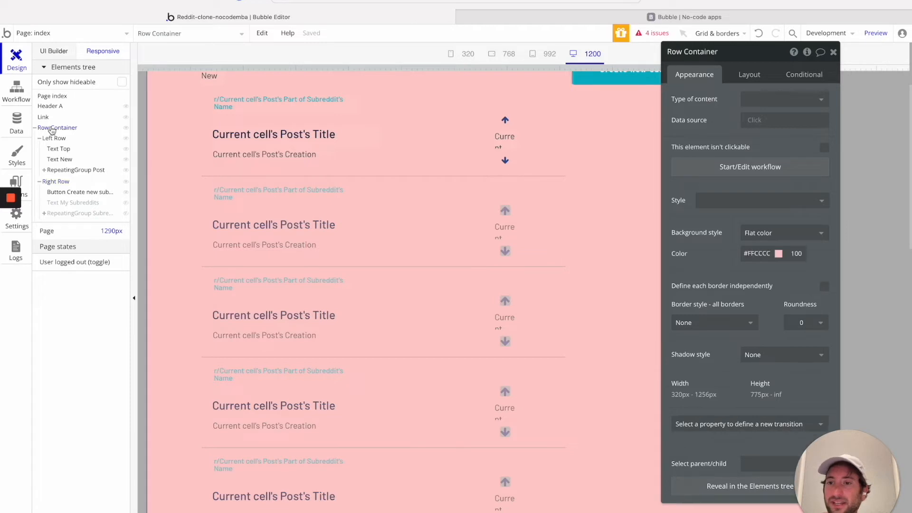
pyautogui.click(765, 232)
pyautogui.click(765, 248)
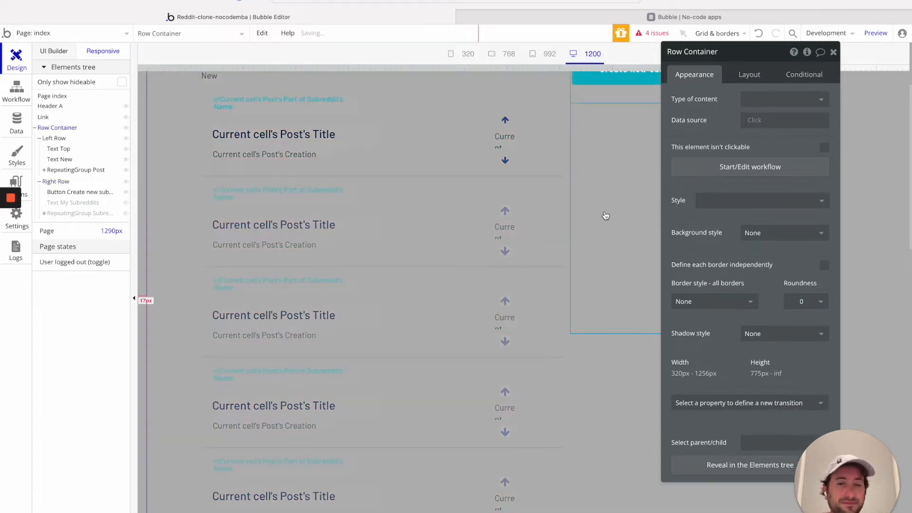
pyautogui.scroll(3, 350, 179)
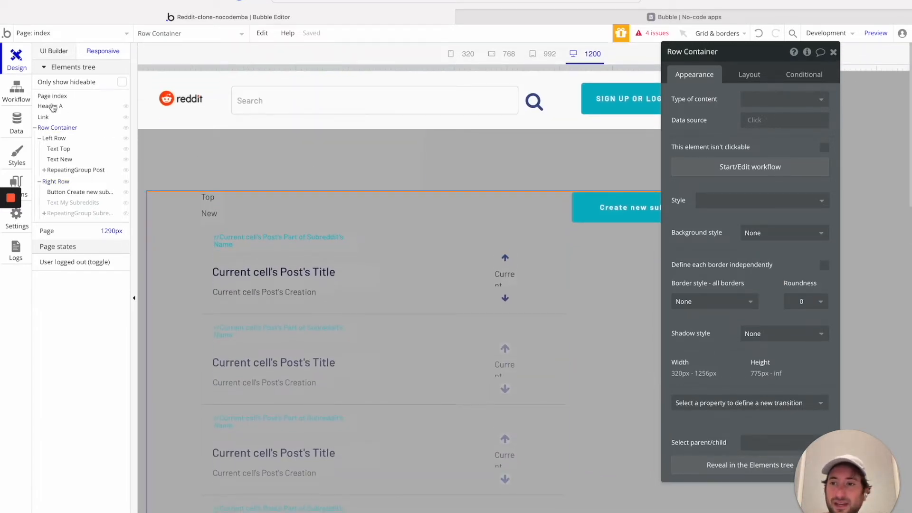
# Give the index page a flat colour background of white, #FFFFFF.
pyautogui.click(52, 96)
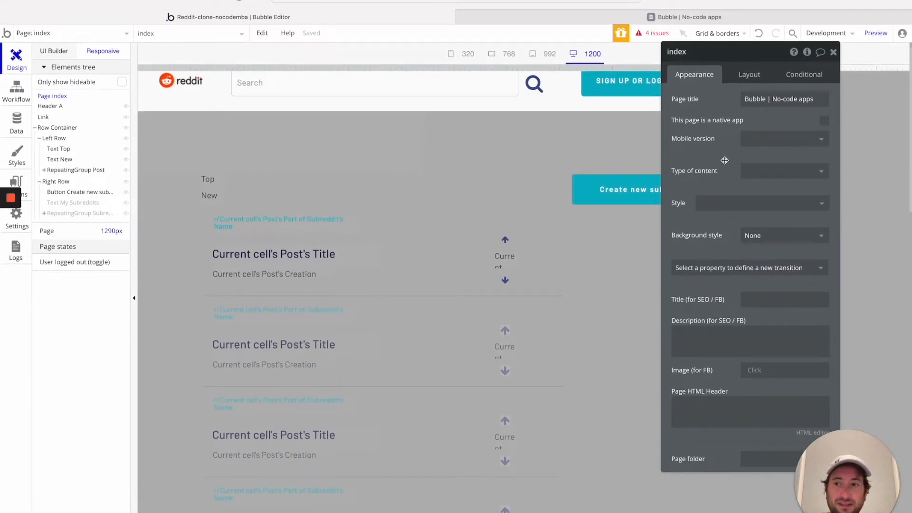
pyautogui.click(720, 204)
pyautogui.click(726, 195)
pyautogui.click(787, 234)
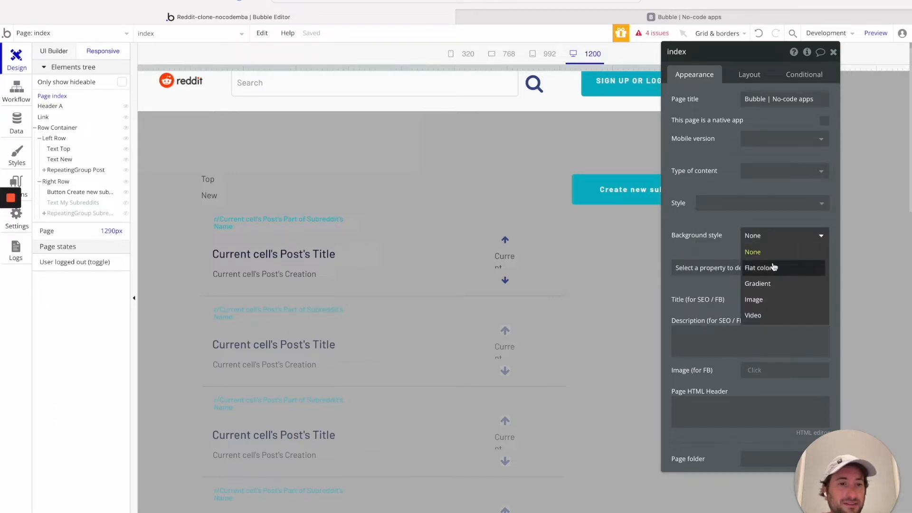
pyautogui.click(758, 267)
pyautogui.click(778, 256)
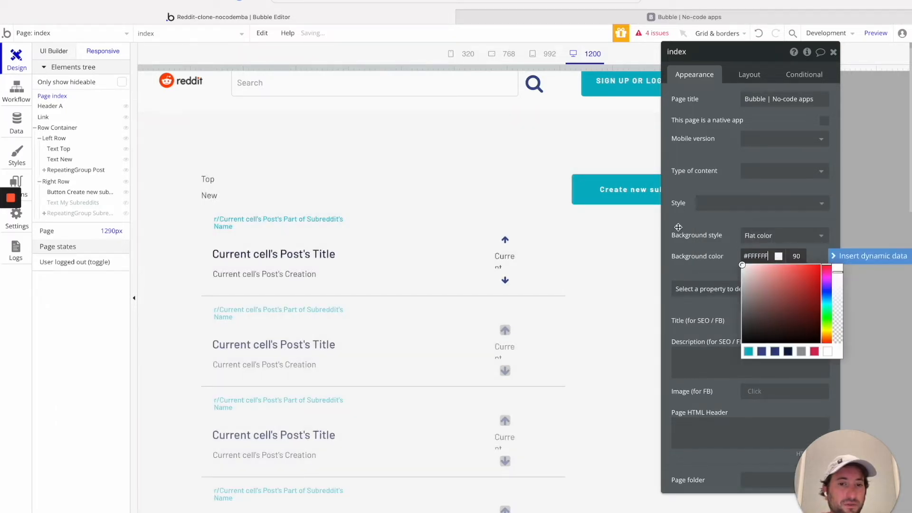
# Reload the running app preview, examine the index page with the new backgrounds, and return to the editor.
pyautogui.click(498, 17)
pyautogui.press('super+r')
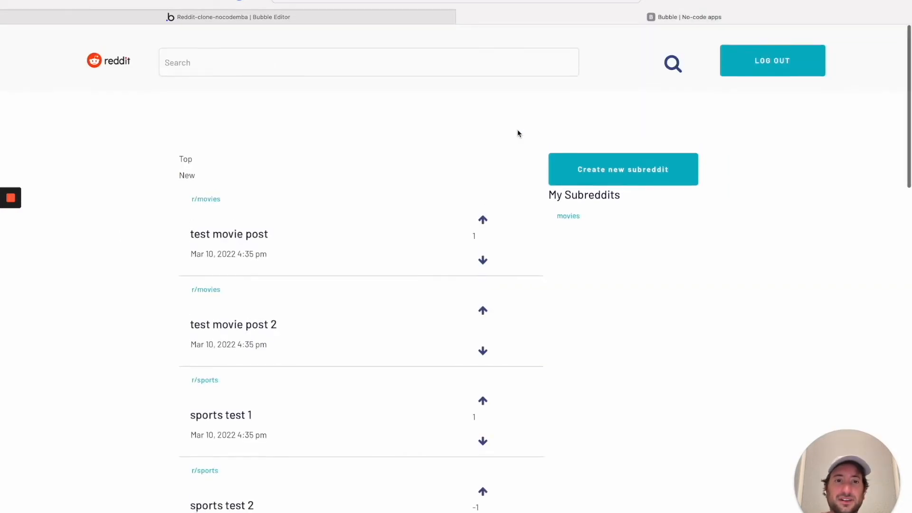
pyautogui.scroll(-8, 372, 283)
pyautogui.scroll(8, 333, 233)
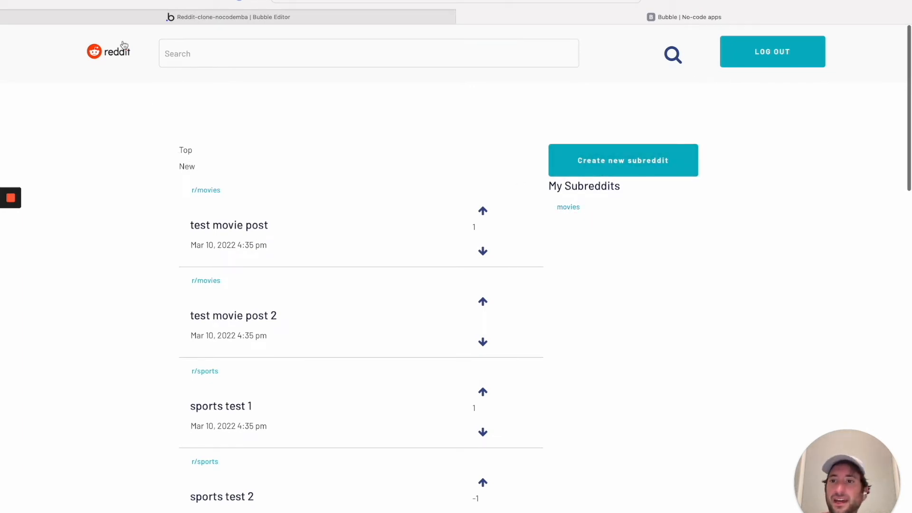
pyautogui.click(169, 17)
# Draw a group about 147 by 40 px over the Top and New texts in Left Row and name it Sort Group.
pyautogui.click(213, 184)
pyautogui.click(212, 195)
pyautogui.click(212, 184)
pyautogui.click(211, 196)
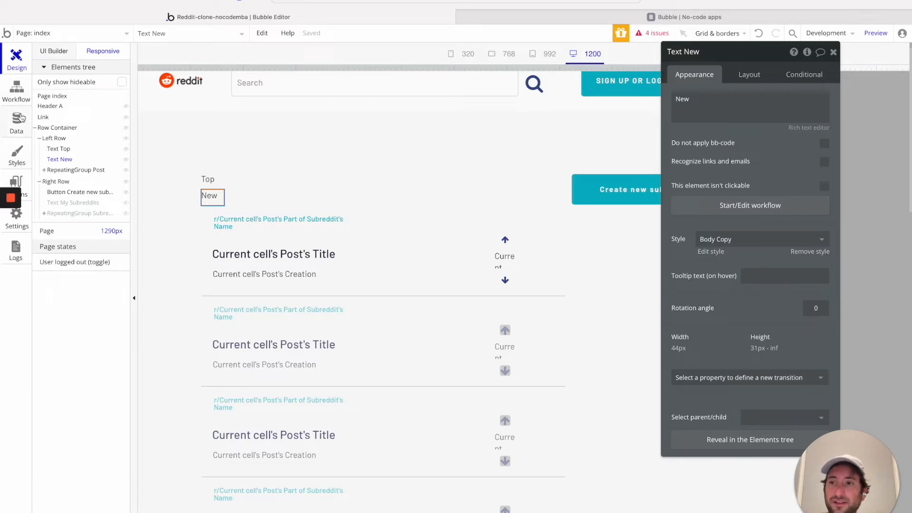
pyautogui.click(59, 51)
pyautogui.scroll(-2, 59, 273)
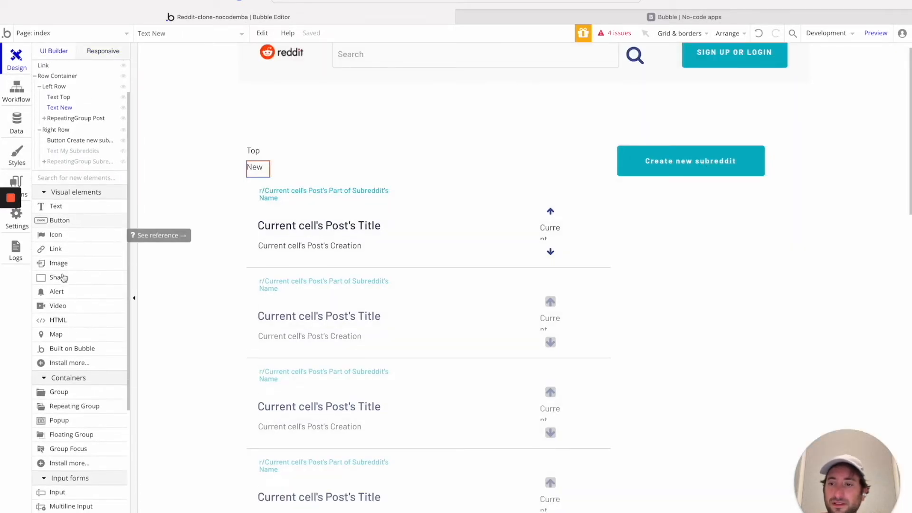
pyautogui.scroll(-2, 63, 316)
pyautogui.click(61, 352)
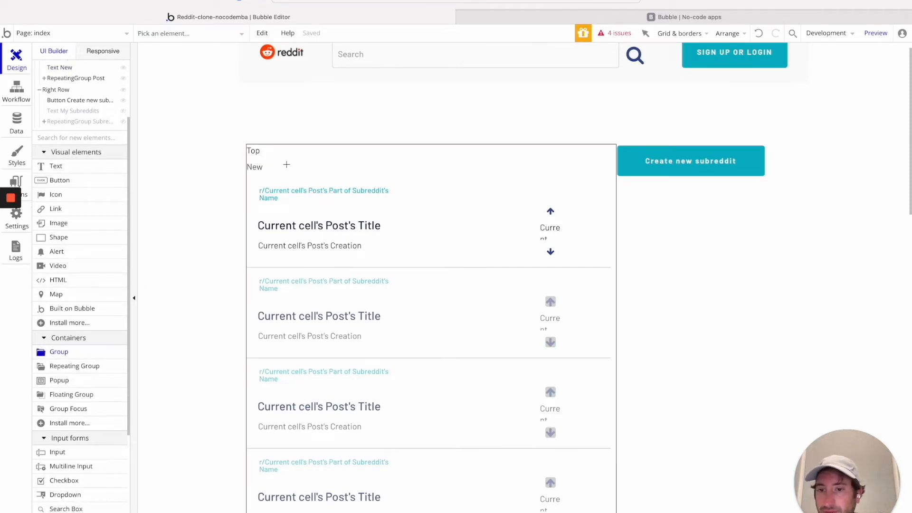
pyautogui.moveTo(271, 148); pyautogui.dragTo(351, 174)
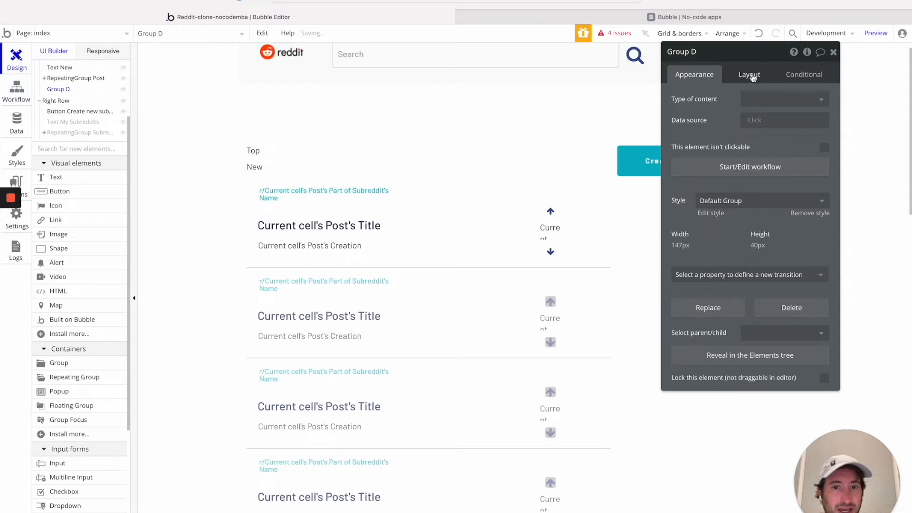
pyautogui.click(684, 56)
pyautogui.write('Sort Group')
pyautogui.press('Return')
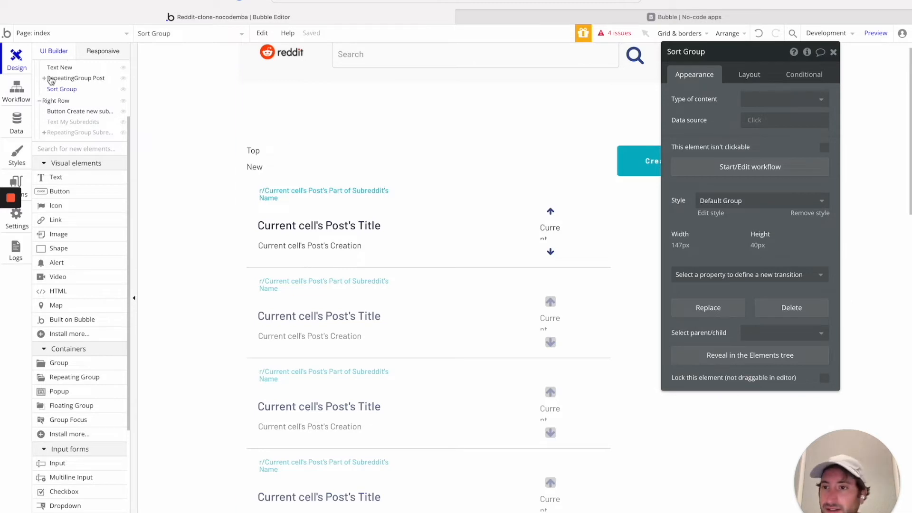
# Move the Text Top and Text New elements into Sort Group.
pyautogui.scroll(-1, 64, 123)
pyautogui.scroll(2, 64, 123)
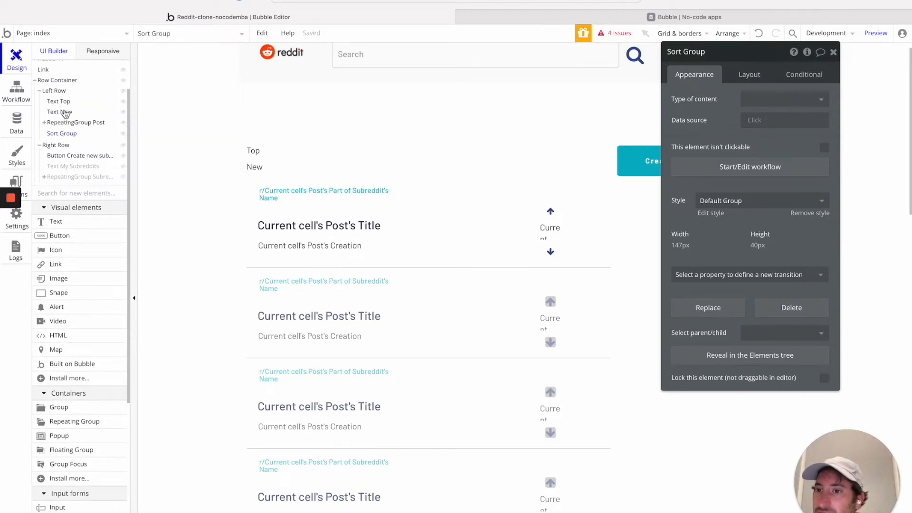
pyautogui.moveTo(64, 103); pyautogui.dragTo(46, 116)
pyautogui.scroll(2, 66, 83)
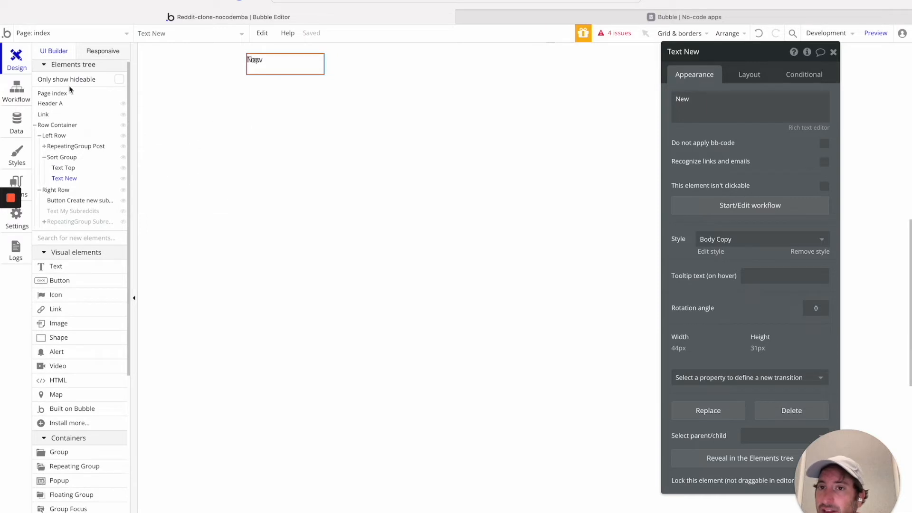
# Set Sort Group's container layout to Row.
pyautogui.click(61, 159)
pyautogui.click(756, 74)
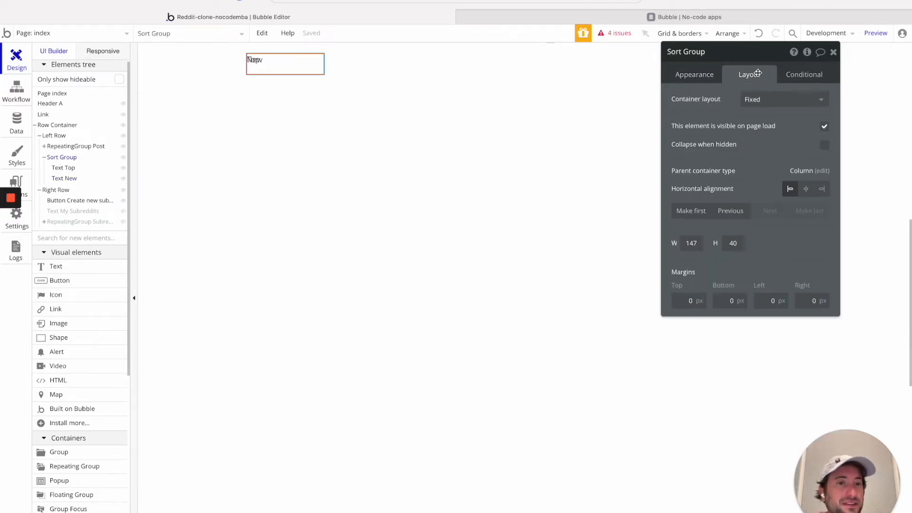
pyautogui.click(764, 99)
pyautogui.click(761, 145)
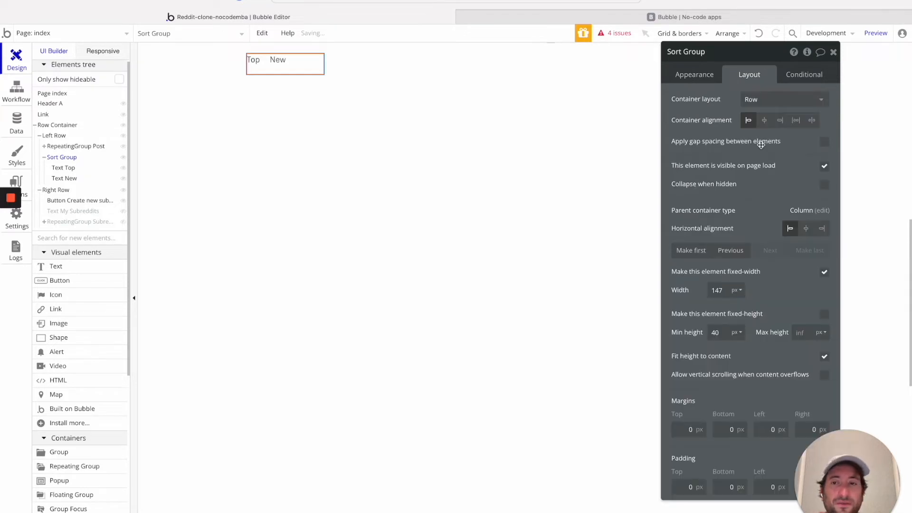
# Reorder the Left Row group so that Sort Group sits above RepeatingGroup Post.
pyautogui.scroll(3, 331, 164)
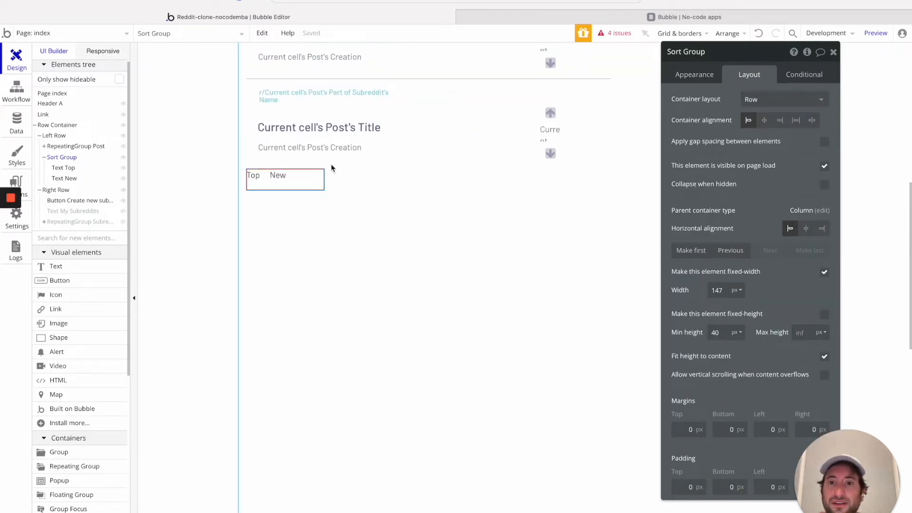
pyautogui.scroll(-5, 331, 164)
pyautogui.scroll(3, 331, 168)
pyautogui.moveTo(62, 157); pyautogui.dragTo(62, 142)
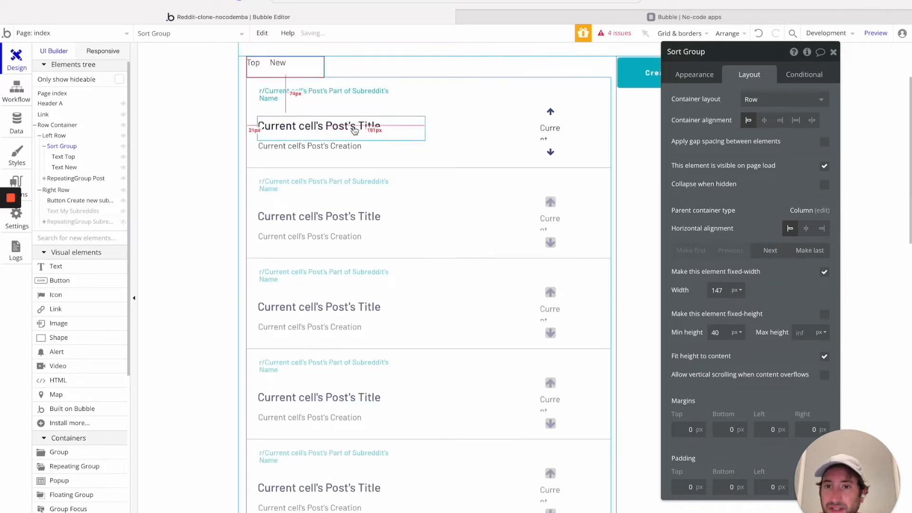
pyautogui.scroll(3, 240, 181)
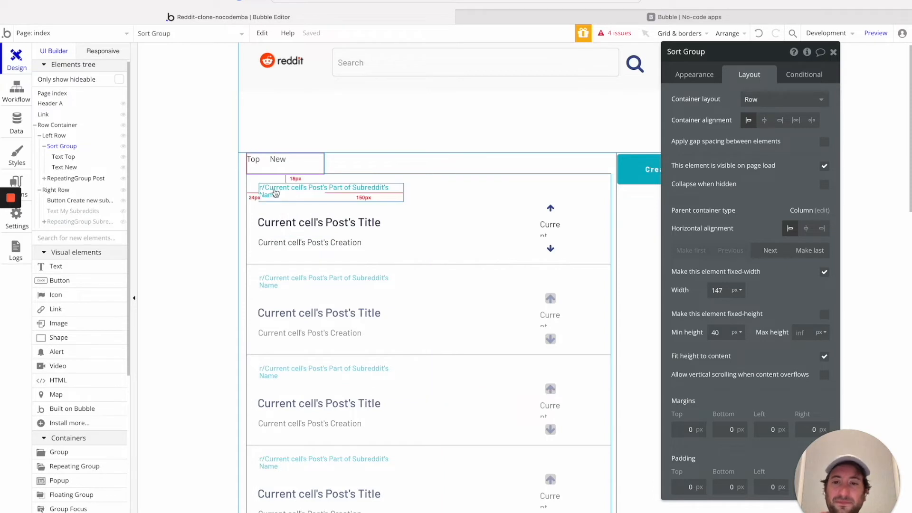
# Examine the layout settings of RepeatingGroup Post and the texts, link and vote icons inside its cell.
pyautogui.click(67, 183)
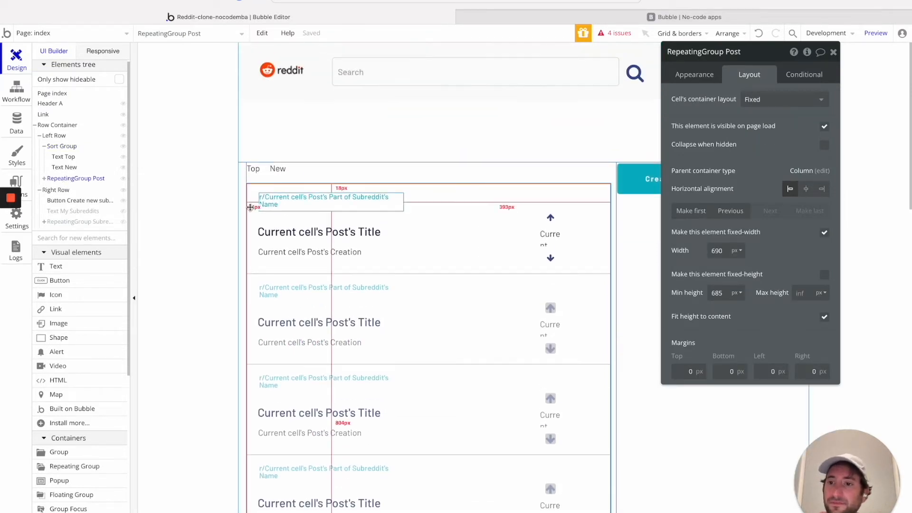
pyautogui.click(44, 180)
pyautogui.click(69, 190)
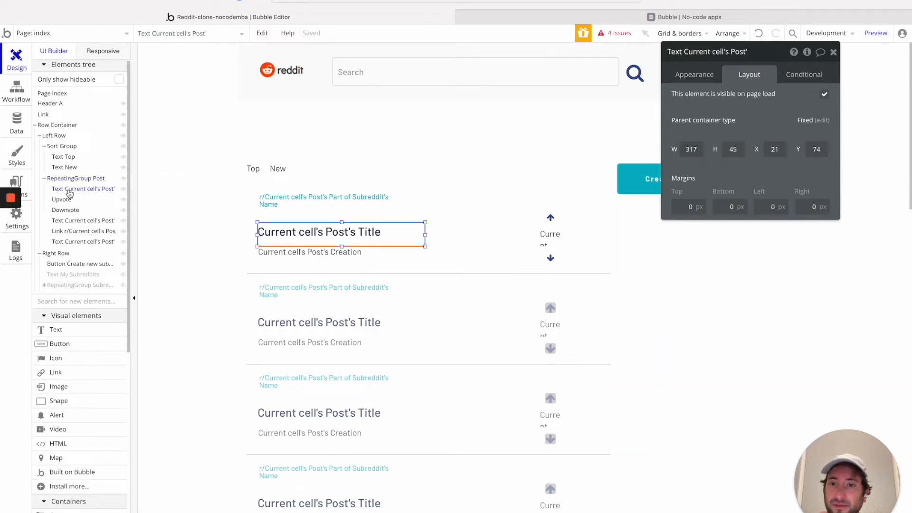
pyautogui.click(62, 199)
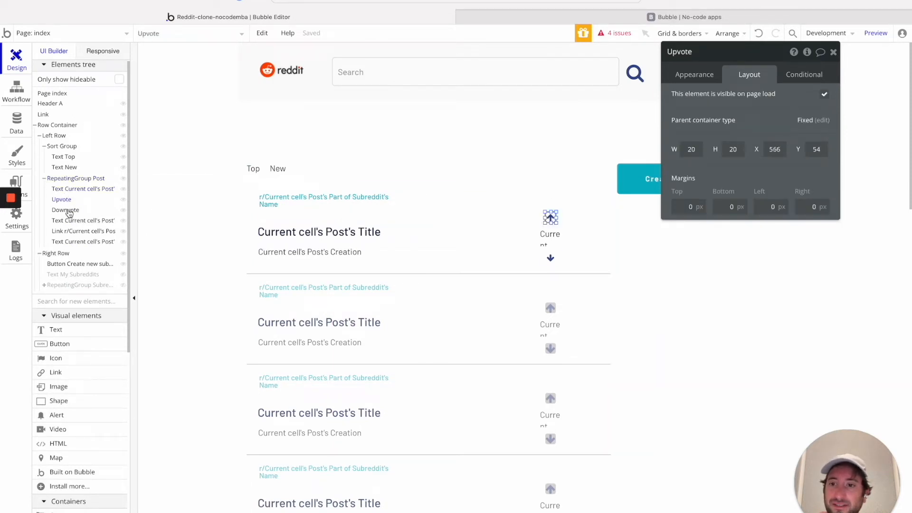
pyautogui.click(66, 210)
pyautogui.click(73, 231)
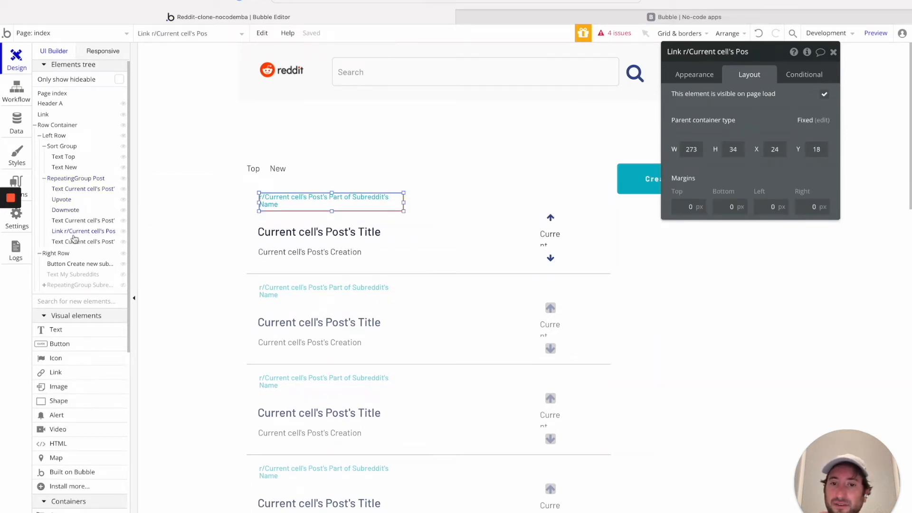
pyautogui.click(74, 240)
pyautogui.click(74, 231)
pyautogui.click(73, 221)
pyautogui.click(70, 210)
pyautogui.click(70, 190)
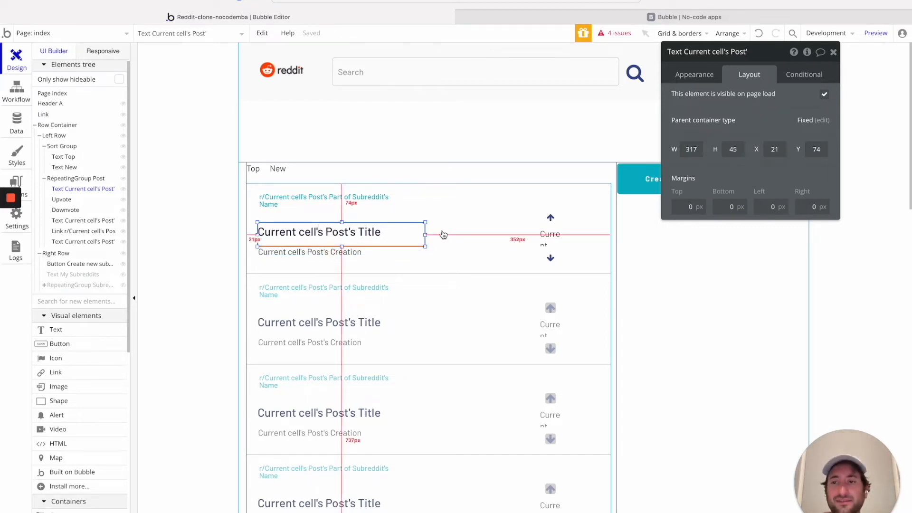
# Draw a group about 126 by 127 px around the vote arrows in the first post cell and name it Upvote Group.
pyautogui.scroll(-2, 58, 368)
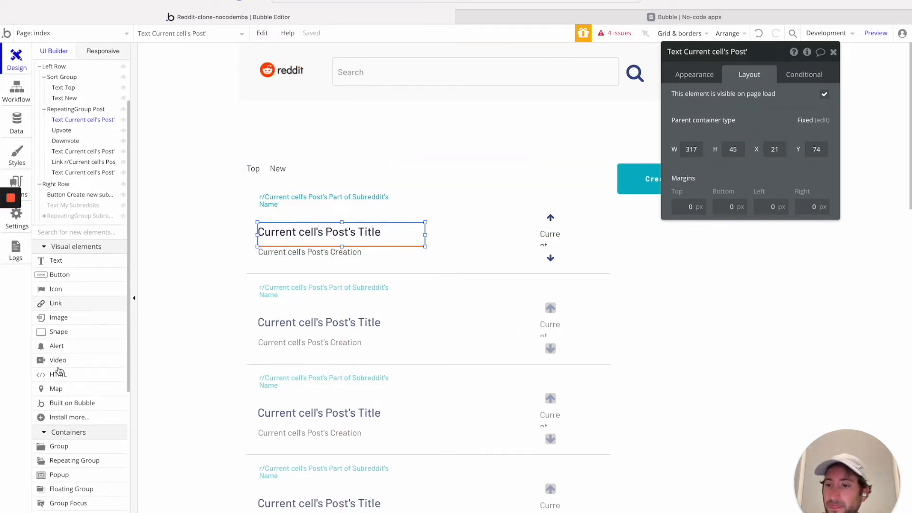
pyautogui.click(61, 447)
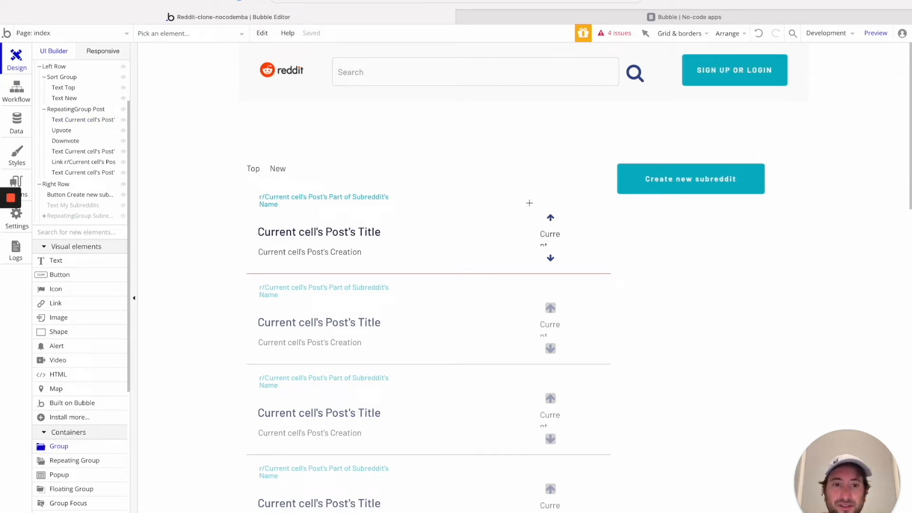
pyautogui.moveTo(520, 200); pyautogui.dragTo(588, 267)
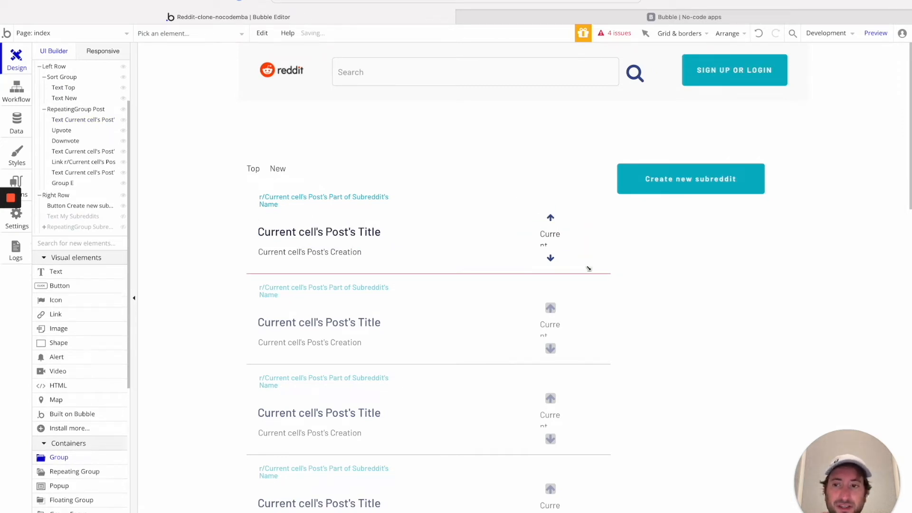
pyautogui.click(680, 51)
pyautogui.write('Upvote Group')
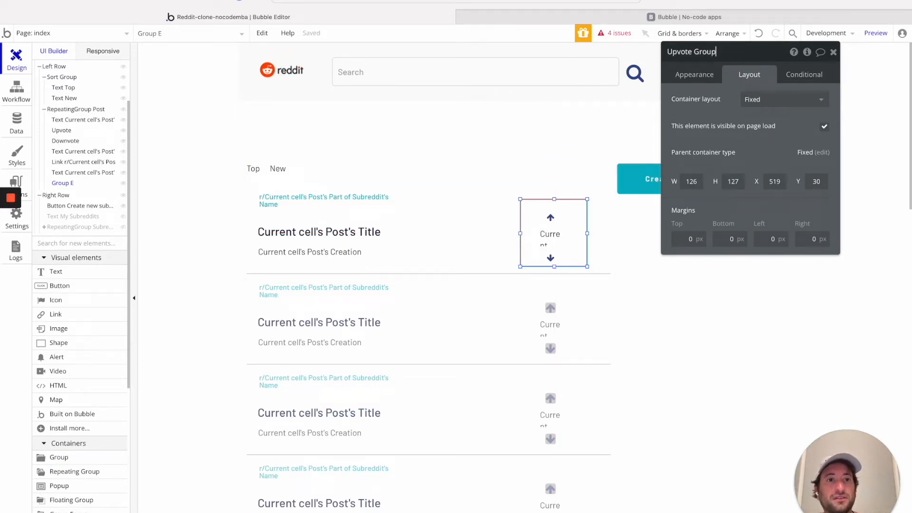
pyautogui.press('Return')
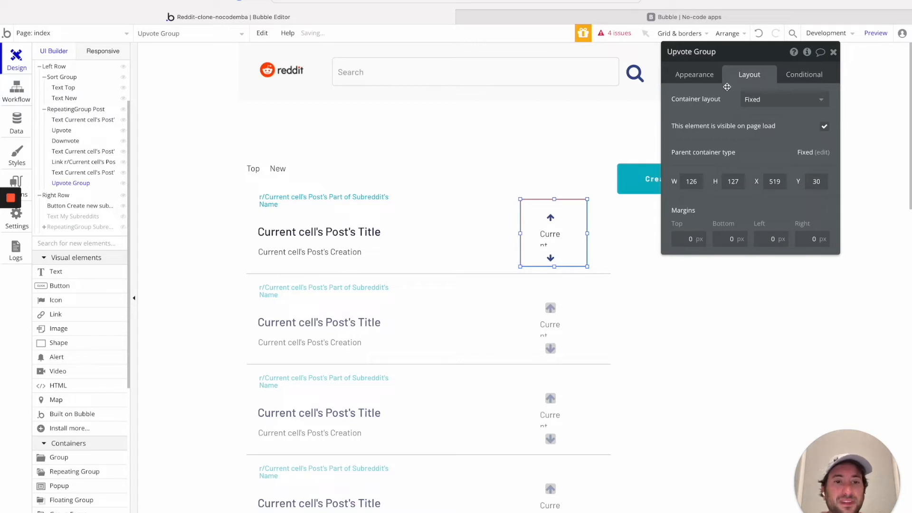
# Set Upvote Group's container layout to Column and move the Upvote and Downvote icons into it.
pyautogui.click(770, 103)
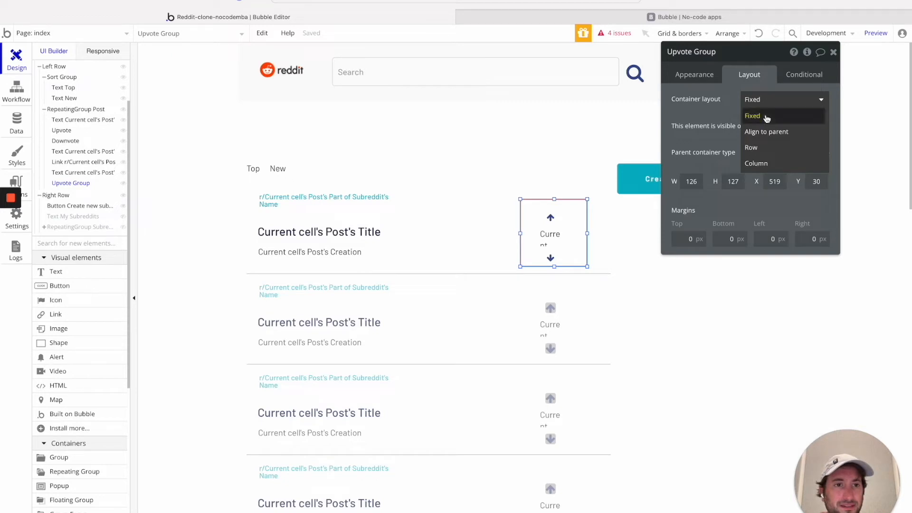
pyautogui.click(760, 163)
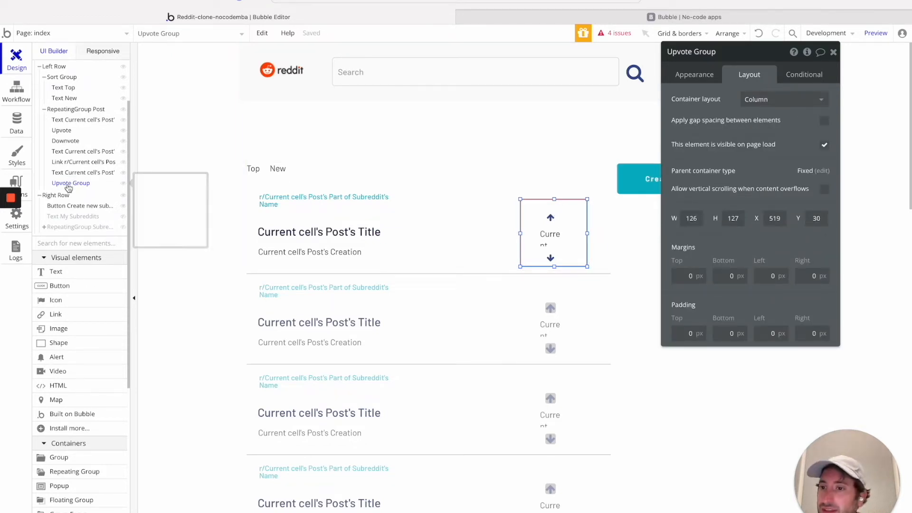
pyautogui.moveTo(66, 133); pyautogui.dragTo(66, 175)
pyautogui.click(65, 131)
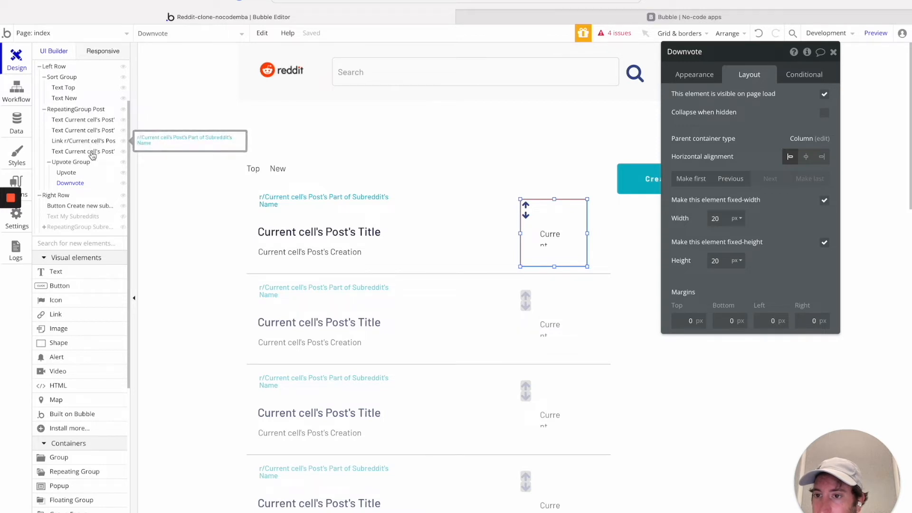
# Move the vote count text into Upvote Group, between the Upvote and Downvote icons.
pyautogui.moveTo(88, 131); pyautogui.dragTo(79, 179)
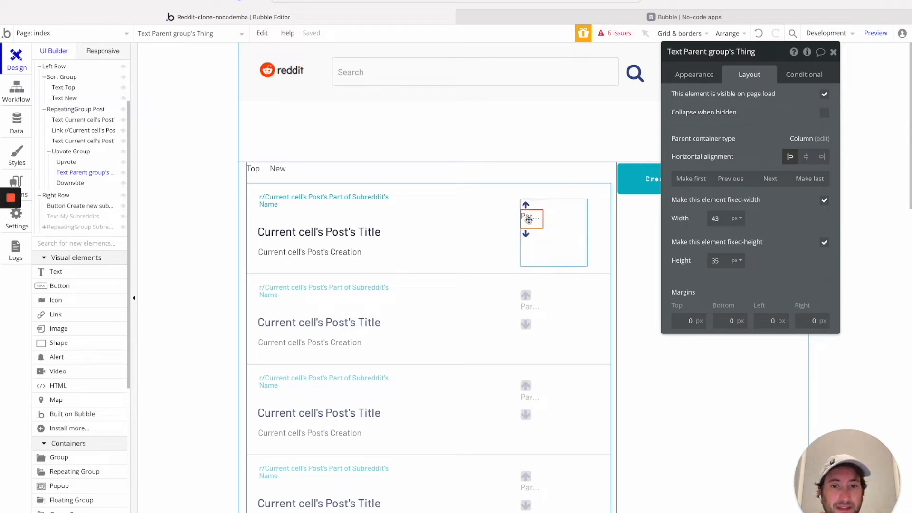
pyautogui.click(571, 205)
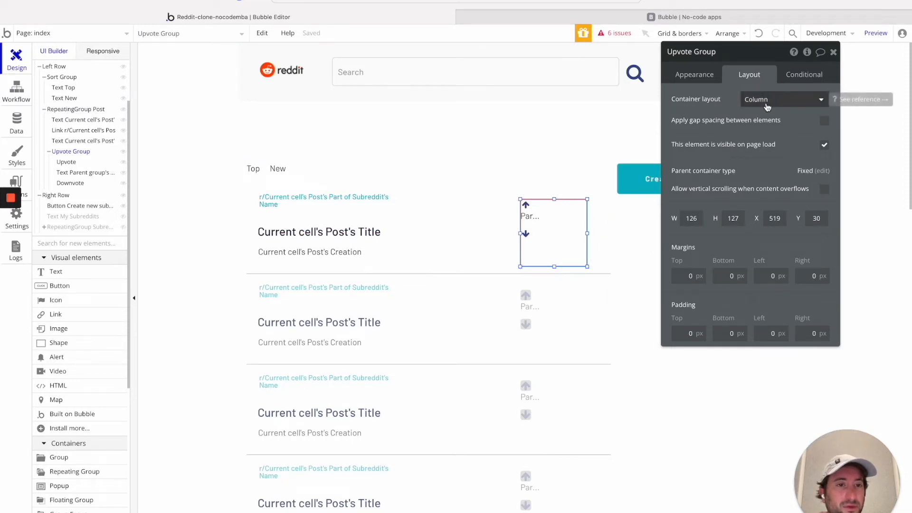
pyautogui.click(69, 163)
pyautogui.click(71, 151)
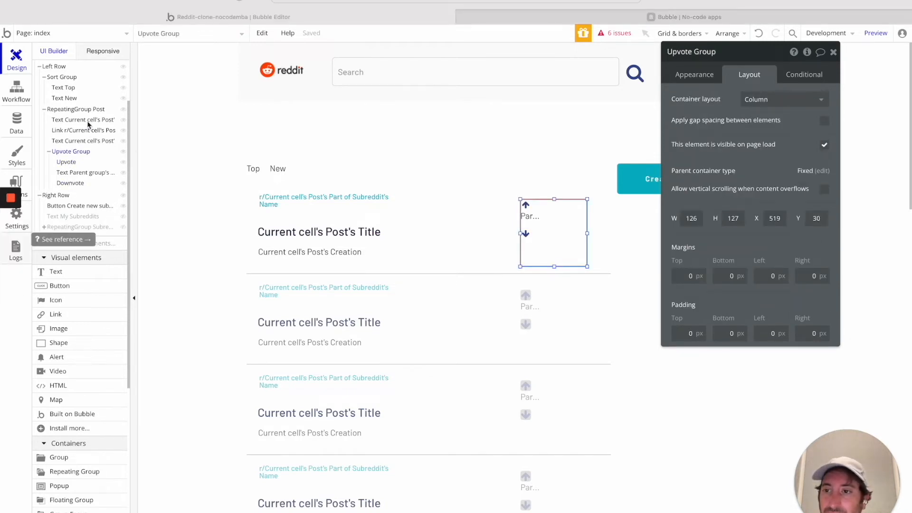
# Center the Upvote icon, the vote count text and the Downvote icon horizontally within Upvote Group.
pyautogui.click(70, 163)
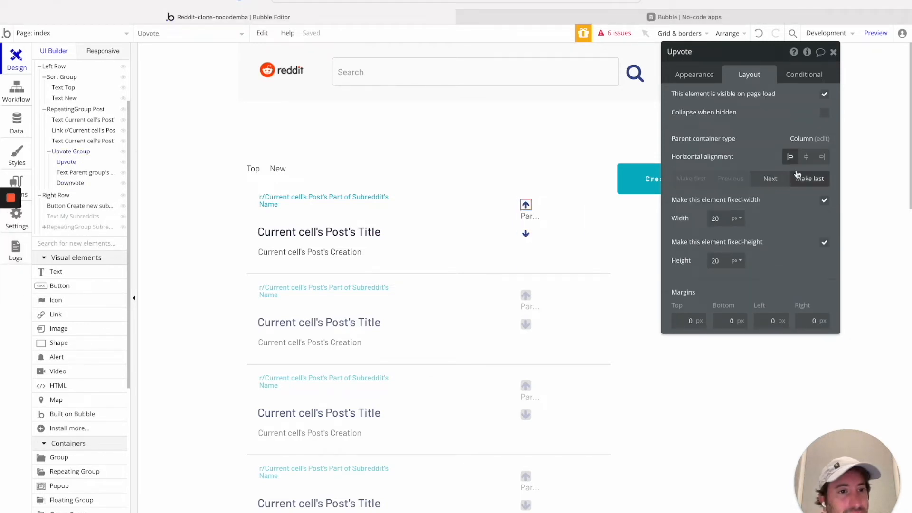
pyautogui.click(806, 157)
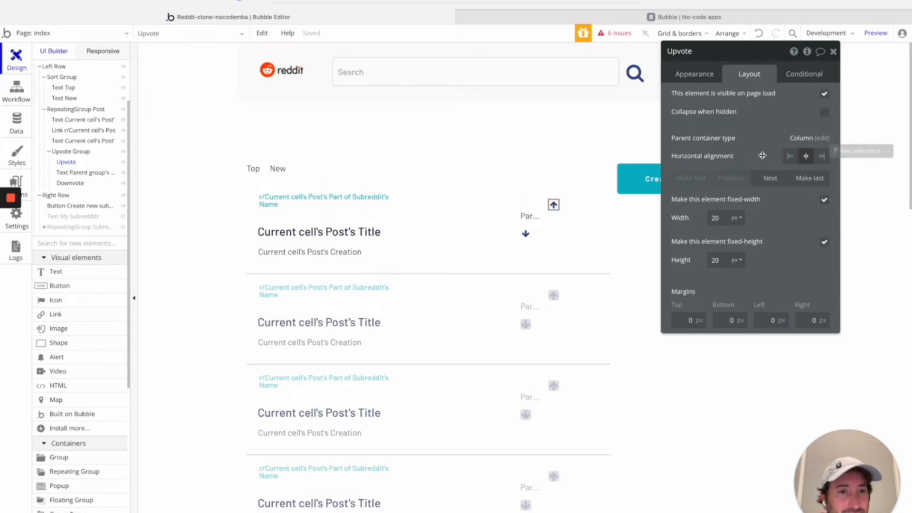
pyautogui.click(531, 217)
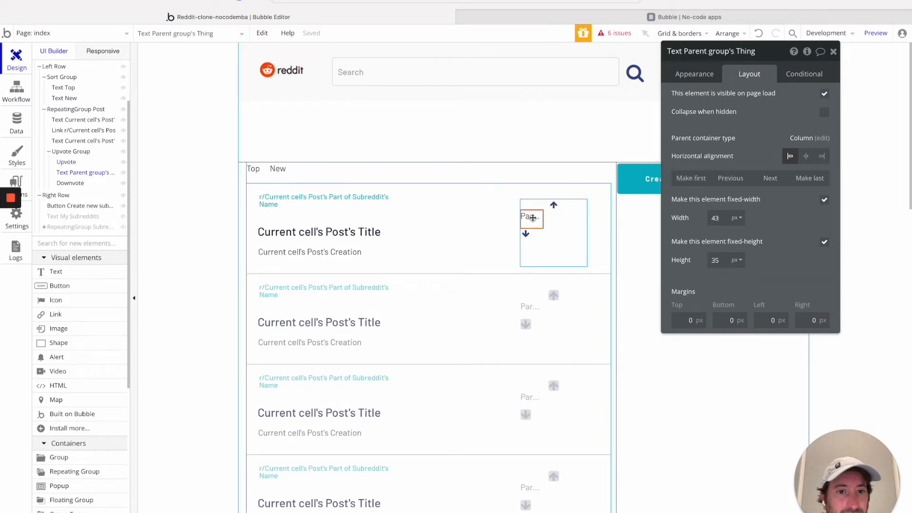
pyautogui.click(806, 157)
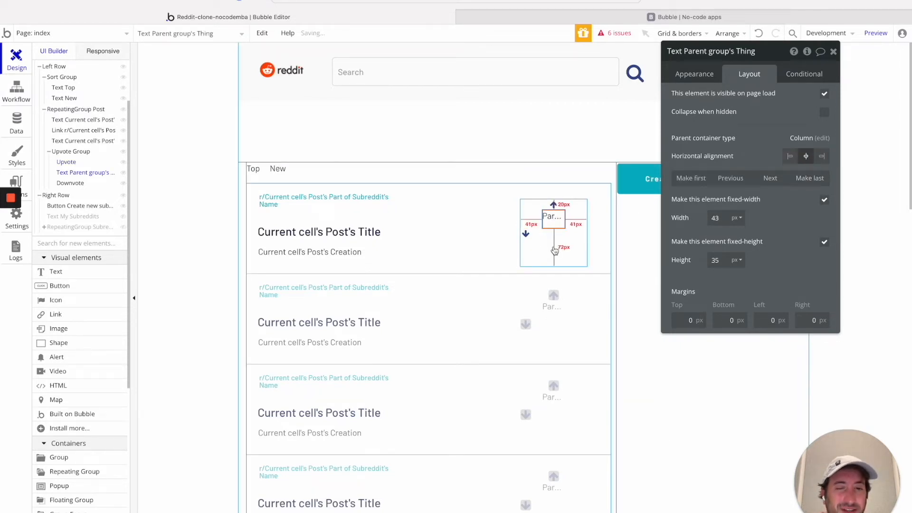
pyautogui.click(525, 233)
pyautogui.click(806, 157)
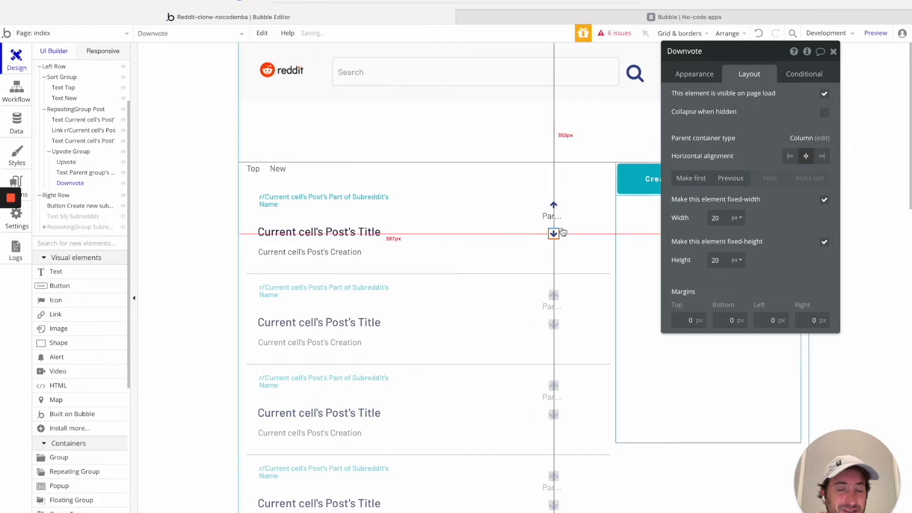
pyautogui.click(538, 256)
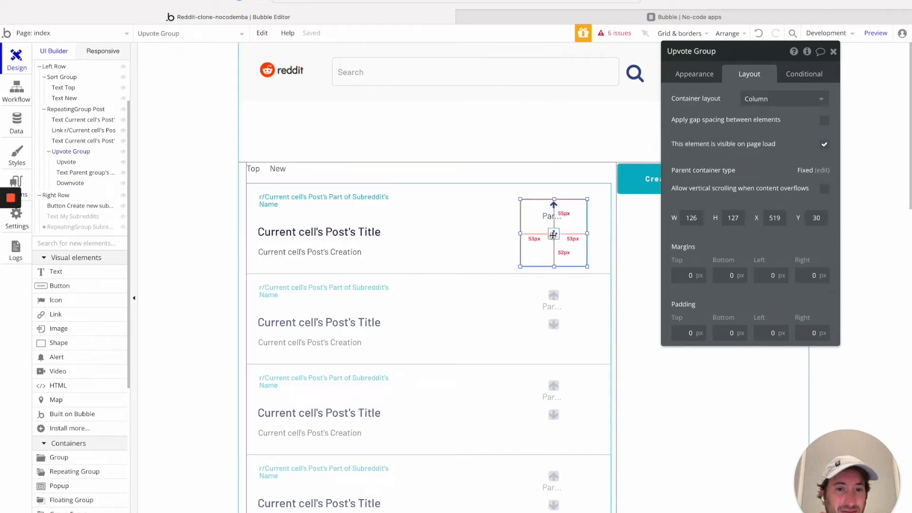
pyautogui.moveTo(553, 234)
pyautogui.mouseDown()
pyautogui.moveTo(556, 250)
pyautogui.moveTo(554, 242)
pyautogui.mouseUp()
pyautogui.click(537, 224)
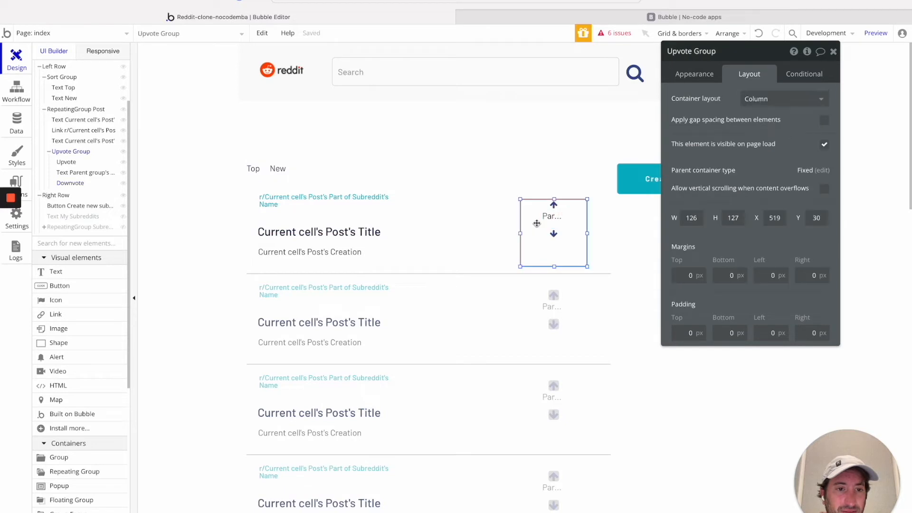
pyautogui.click(771, 105)
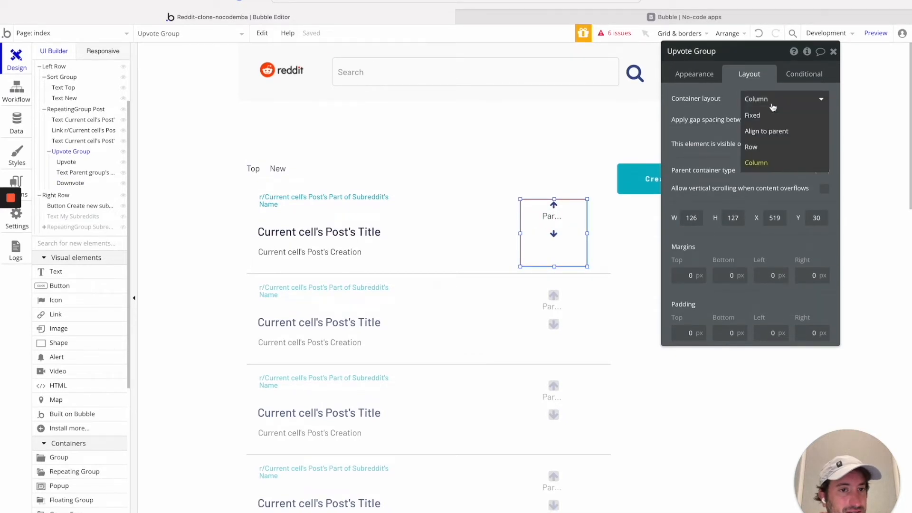
pyautogui.click(772, 103)
pyautogui.click(553, 206)
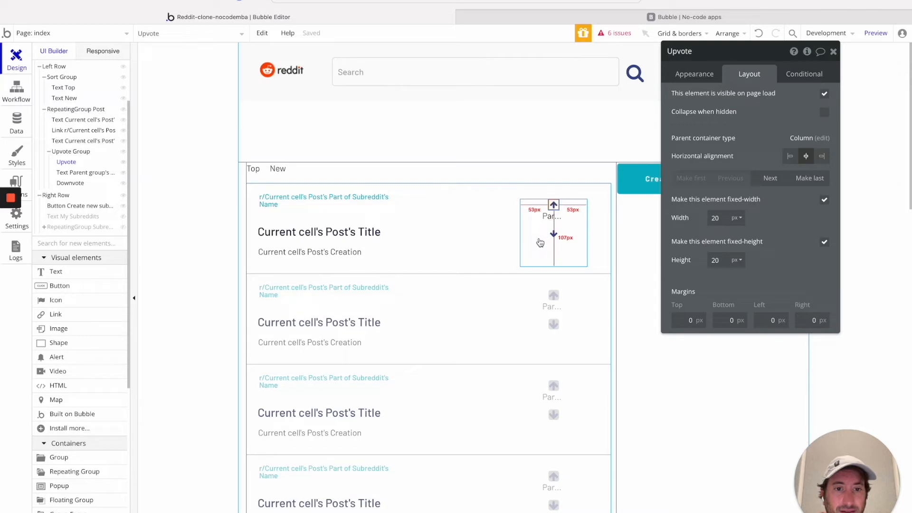
# Shrink Upvote Group to about 83 by 76 px and position it at about X 540, Y 59 in the cell.
pyautogui.click(10, 242)
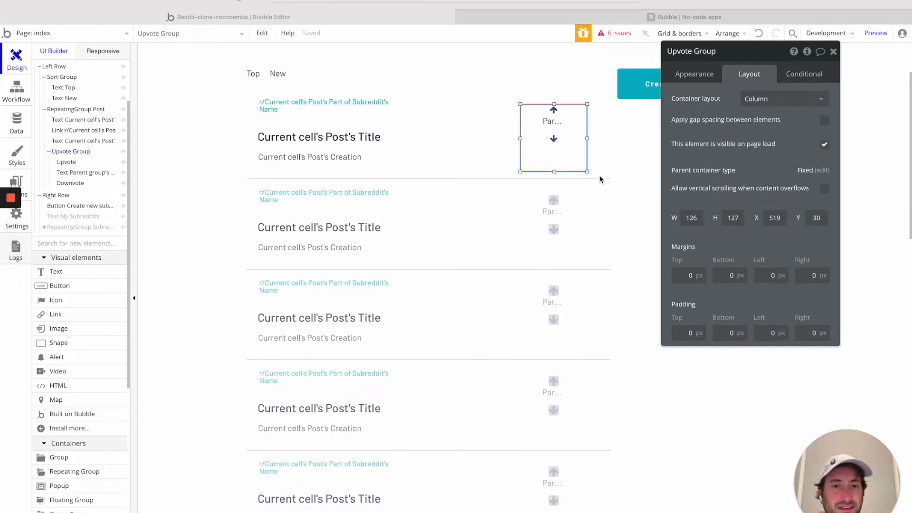
pyautogui.moveTo(587, 171); pyautogui.dragTo(564, 147)
pyautogui.click(551, 127)
pyautogui.click(558, 114)
pyautogui.moveTo(558, 114)
pyautogui.mouseDown()
pyautogui.moveTo(578, 127)
pyautogui.moveTo(569, 127)
pyautogui.mouseUp()
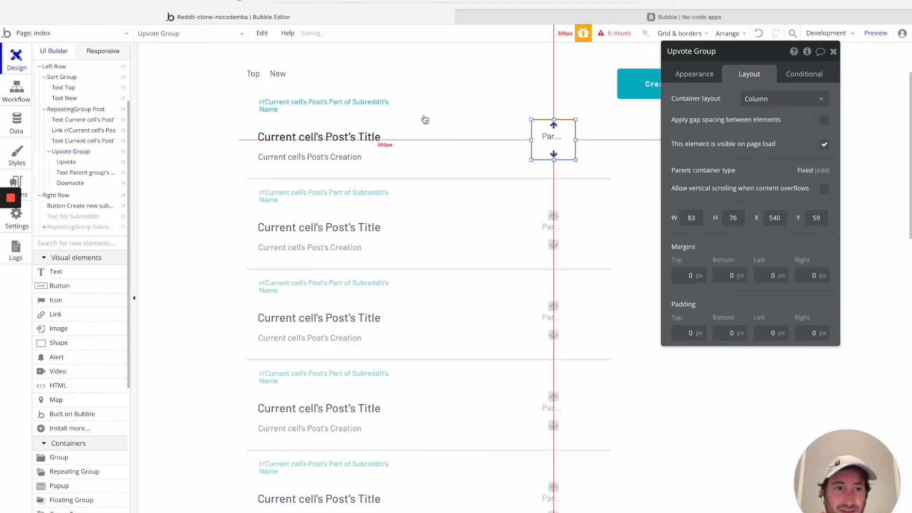
# Try the Row container layout on the cells of RepeatingGroup Post, and undo it.
pyautogui.click(818, 170)
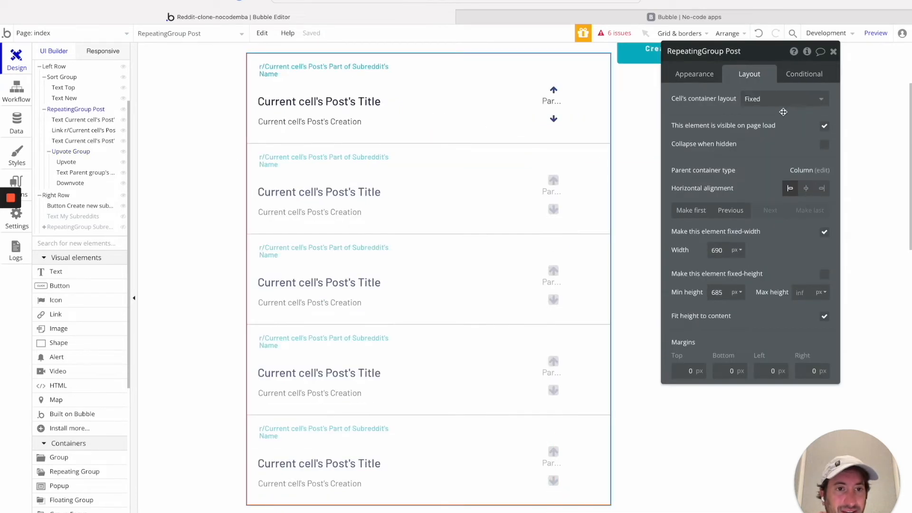
pyautogui.scroll(1, 443, 118)
pyautogui.moveTo(61, 114)
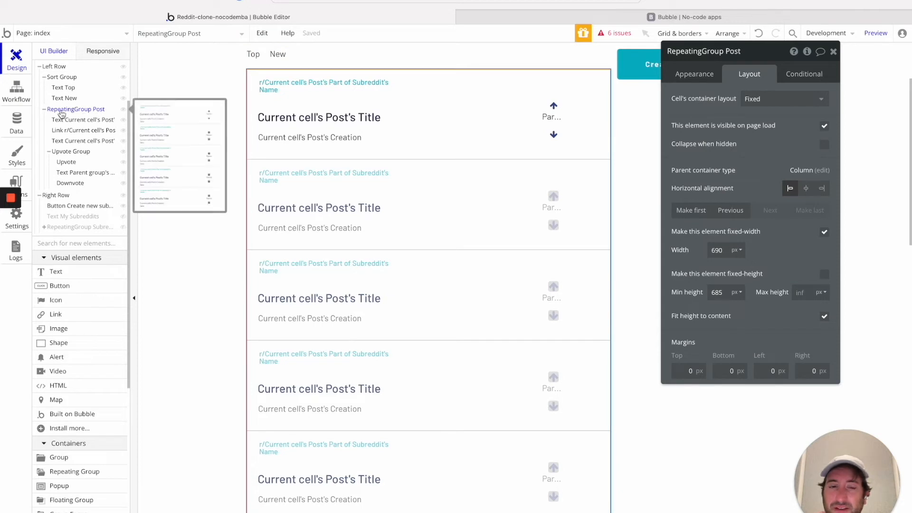
pyautogui.click(765, 100)
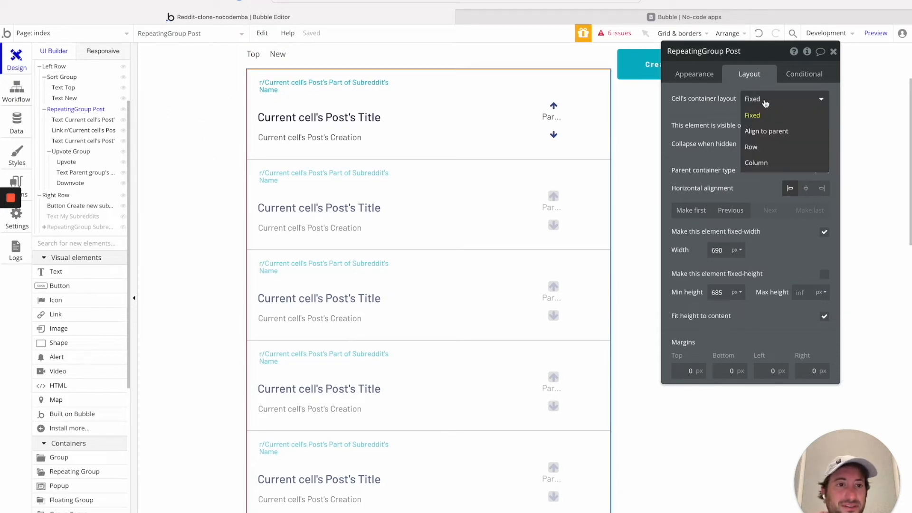
pyautogui.click(769, 147)
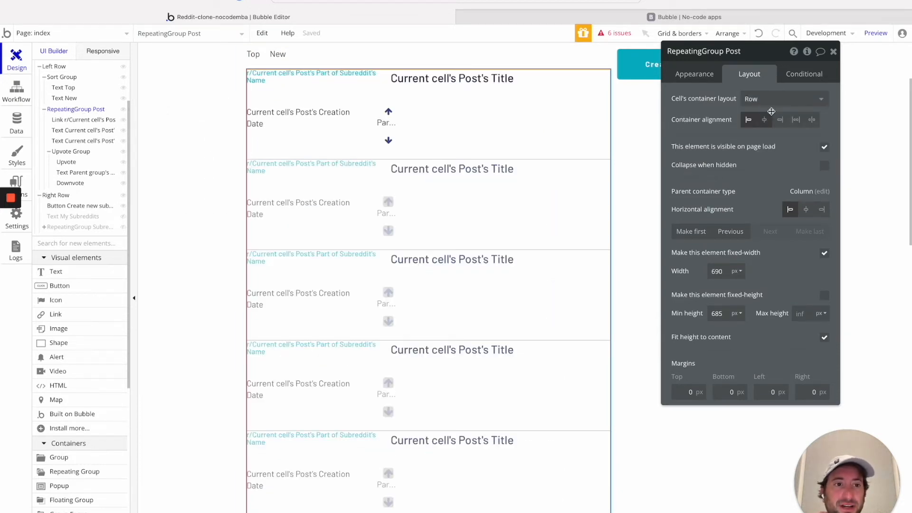
pyautogui.click(758, 34)
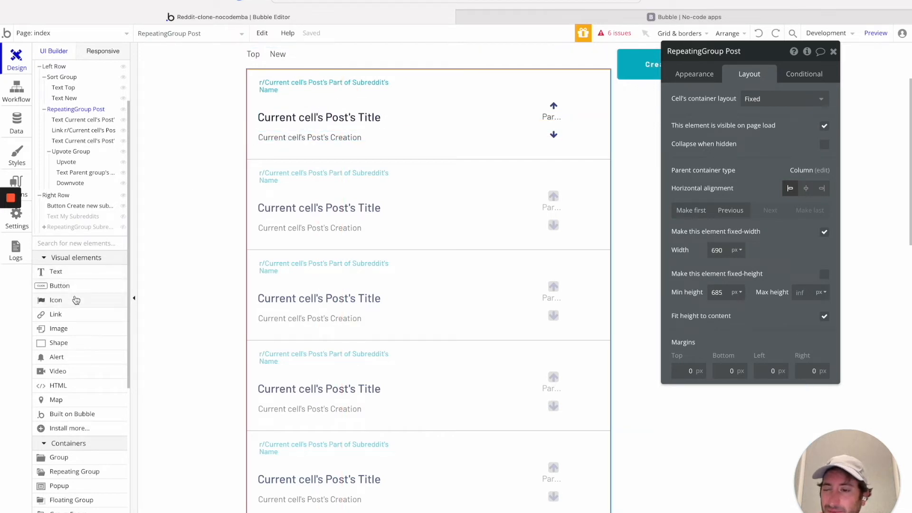
# Draw a group about 210 by 93 px beside the title in the first post cell and name it Post Info.
pyautogui.scroll(-1, 80, 389)
pyautogui.click(75, 427)
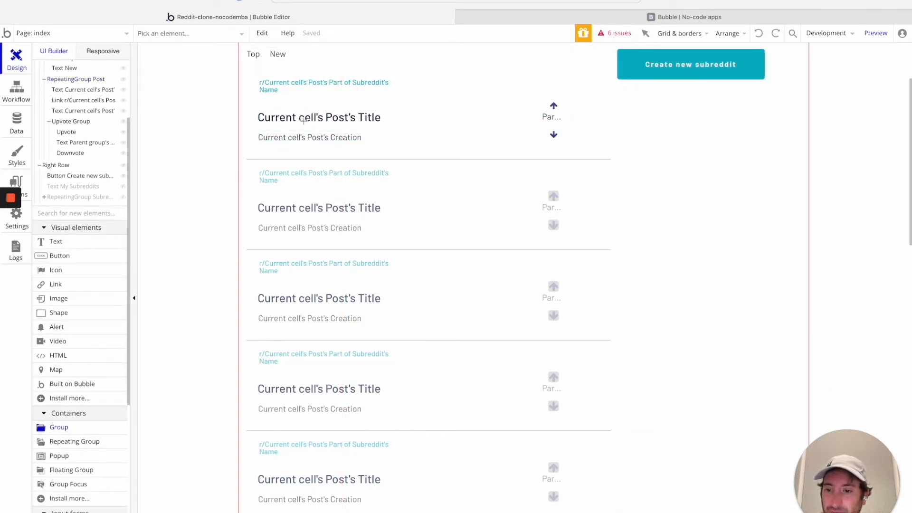
pyautogui.moveTo(495, 100); pyautogui.dragTo(383, 149)
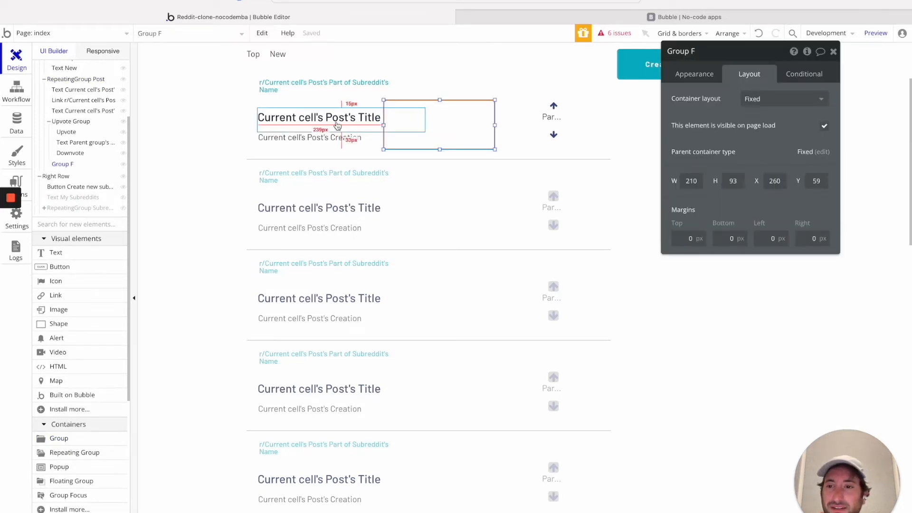
pyautogui.doubleClick(680, 51)
pyautogui.write('Le')
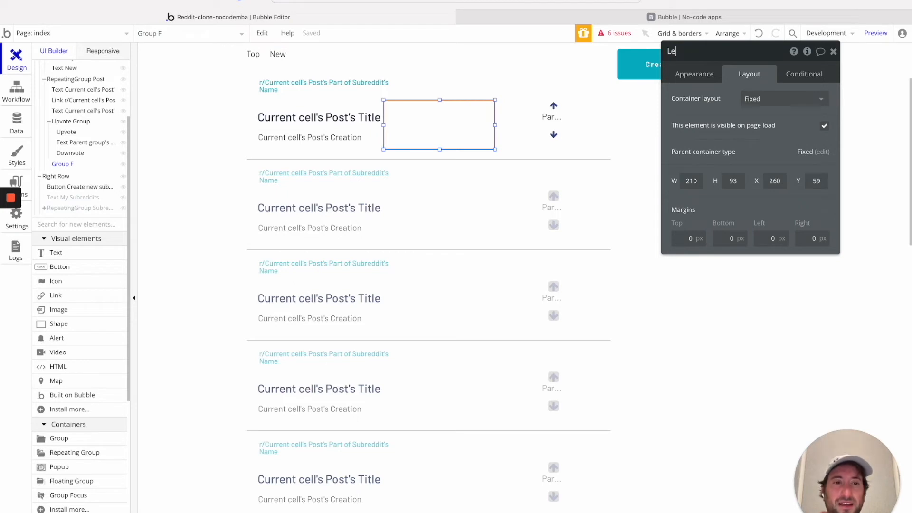
pyautogui.write('ost Info')
pyautogui.press('Return')
pyautogui.moveTo(457, 117); pyautogui.dragTo(461, 120)
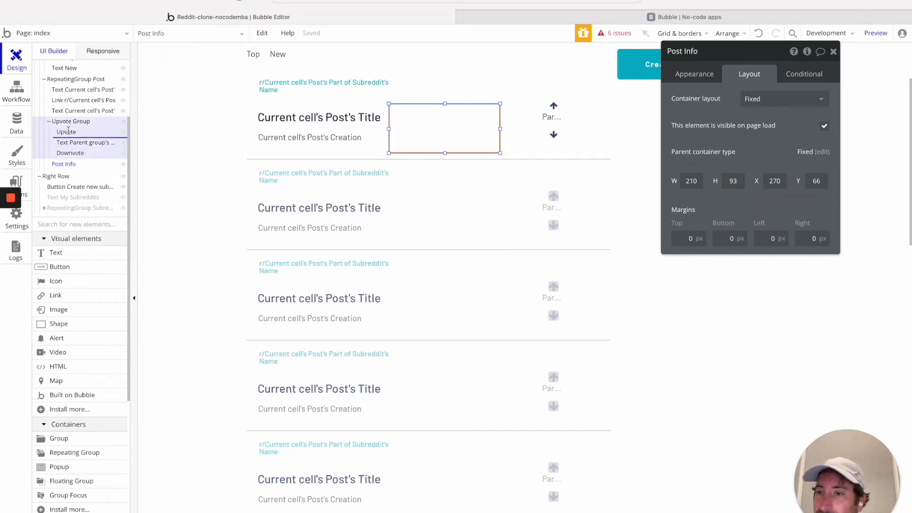
# Place Post Info above Upvote Group in the element order and move the post title, subreddit link and creation date into it.
pyautogui.moveTo(68, 120); pyautogui.dragTo(71, 122)
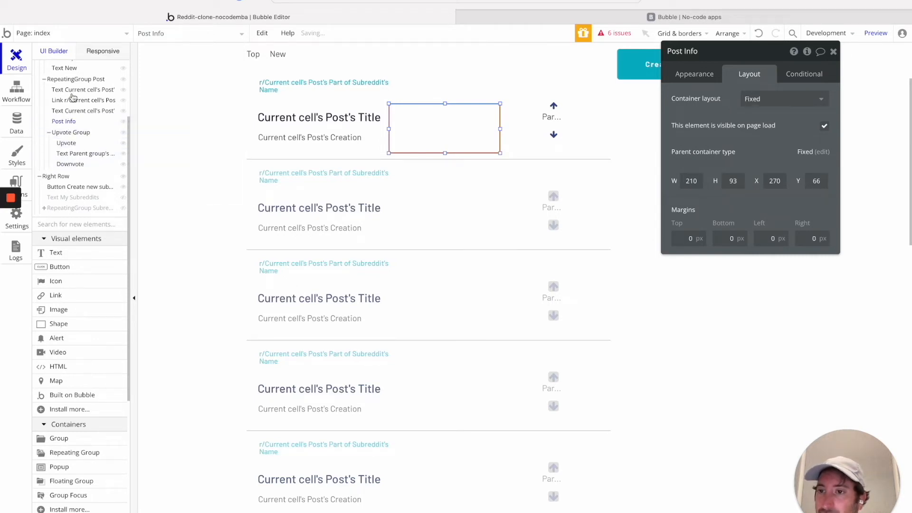
pyautogui.moveTo(73, 89); pyautogui.dragTo(51, 92)
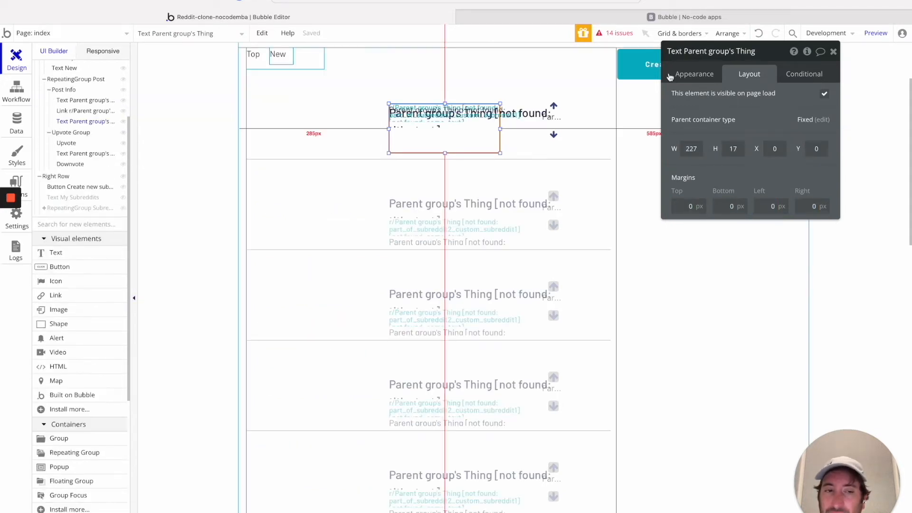
pyautogui.click(702, 77)
pyautogui.click(748, 78)
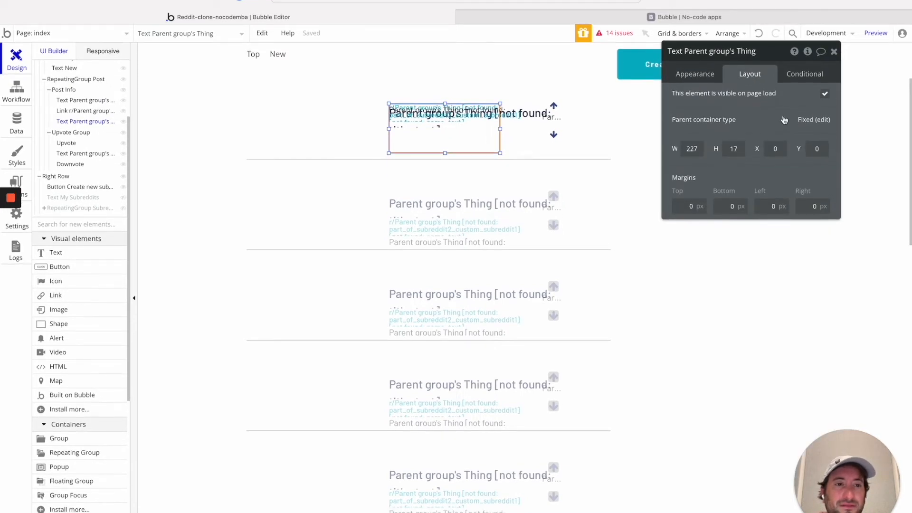
# Set Post Info's container layout to Column.
pyautogui.click(65, 89)
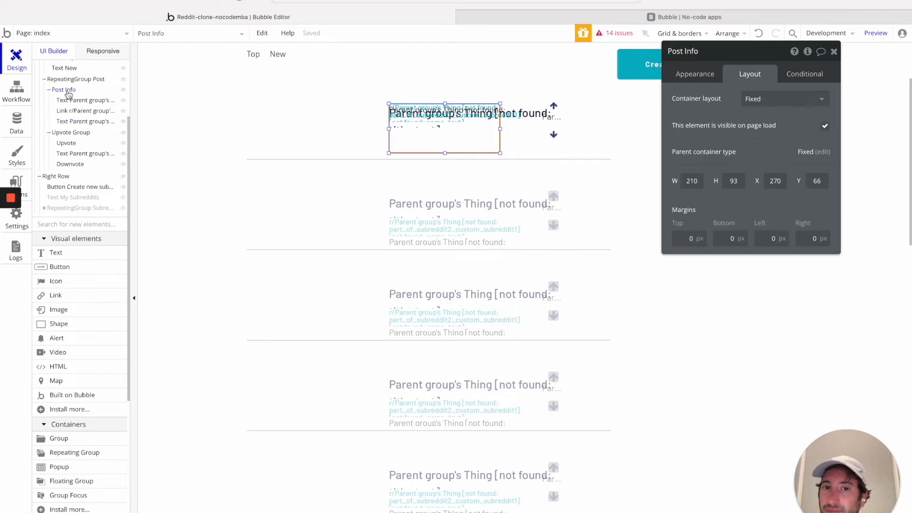
pyautogui.click(773, 100)
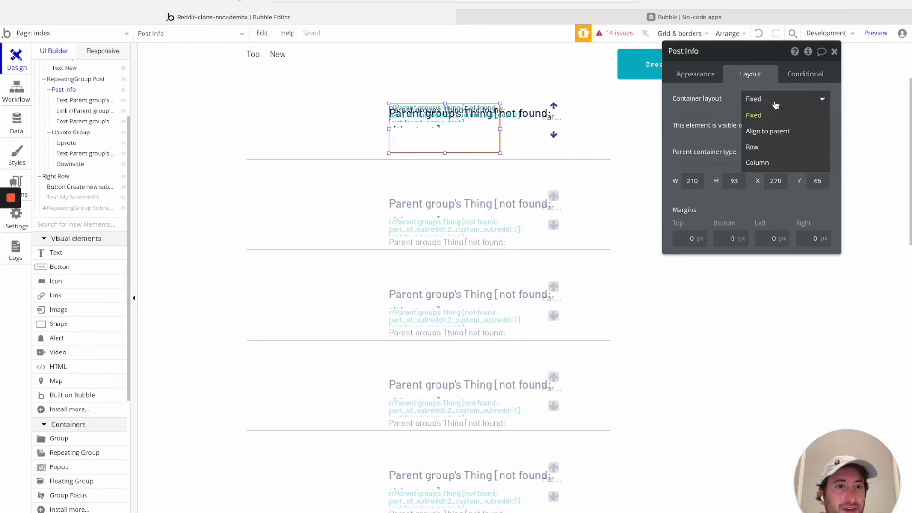
pyautogui.click(759, 162)
# Move the post title text out of Post Info to about X 25, Y 35 in the first post cell.
pyautogui.moveTo(426, 113); pyautogui.dragTo(296, 96)
pyautogui.press('super+z')
pyautogui.click(63, 90)
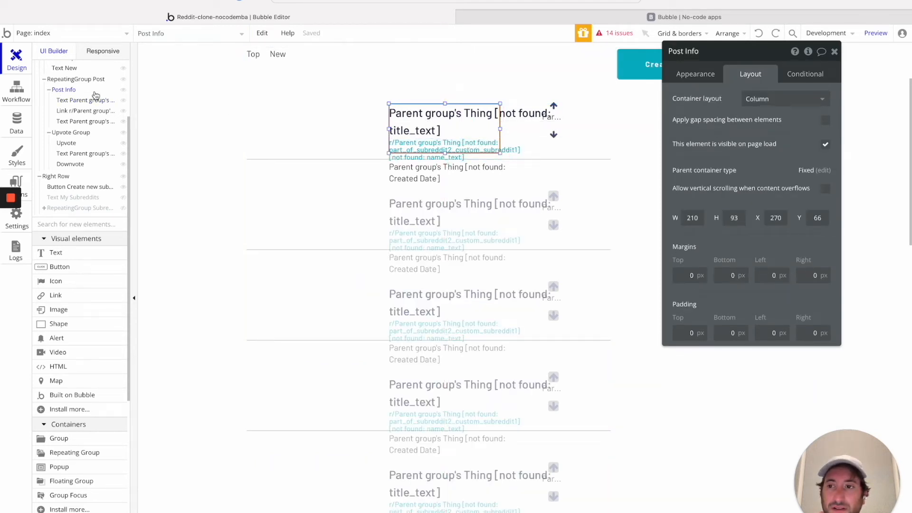
pyautogui.press('Escape')
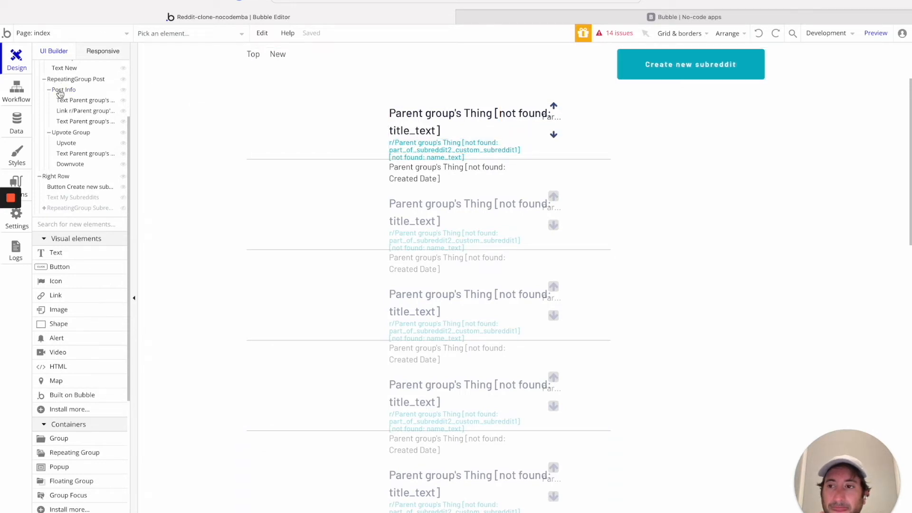
pyautogui.click(60, 90)
pyautogui.moveTo(486, 129); pyautogui.dragTo(361, 119)
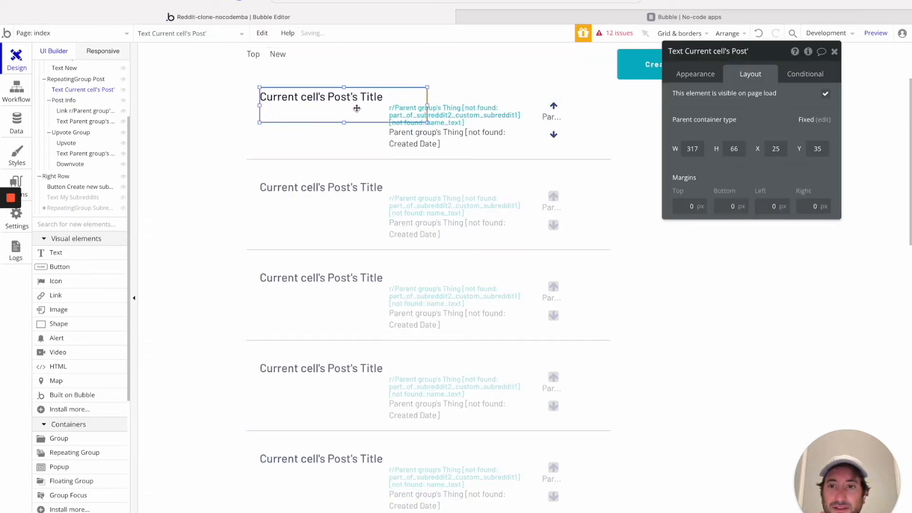
# Try to widen Post Info from its side edge, and undo the resulting move of RepeatingGroup Post.
pyautogui.click(71, 101)
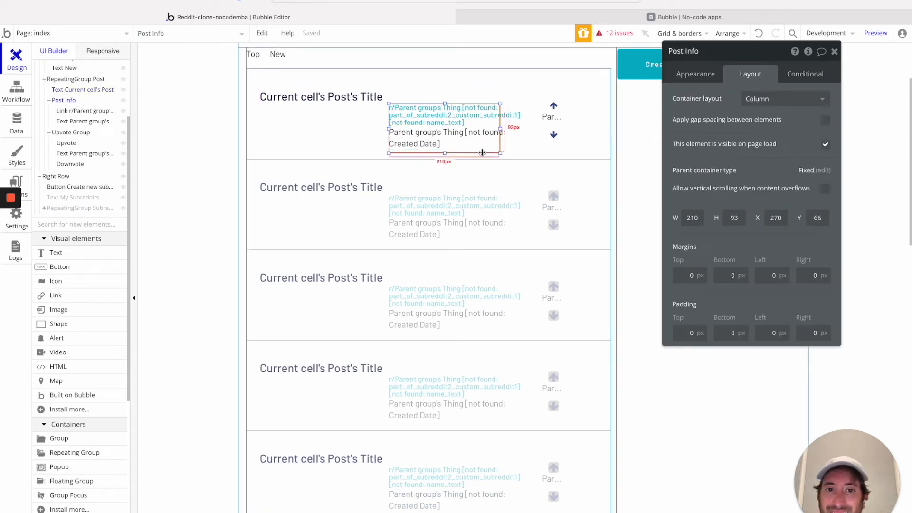
pyautogui.click(389, 127)
pyautogui.moveTo(389, 126); pyautogui.dragTo(328, 126)
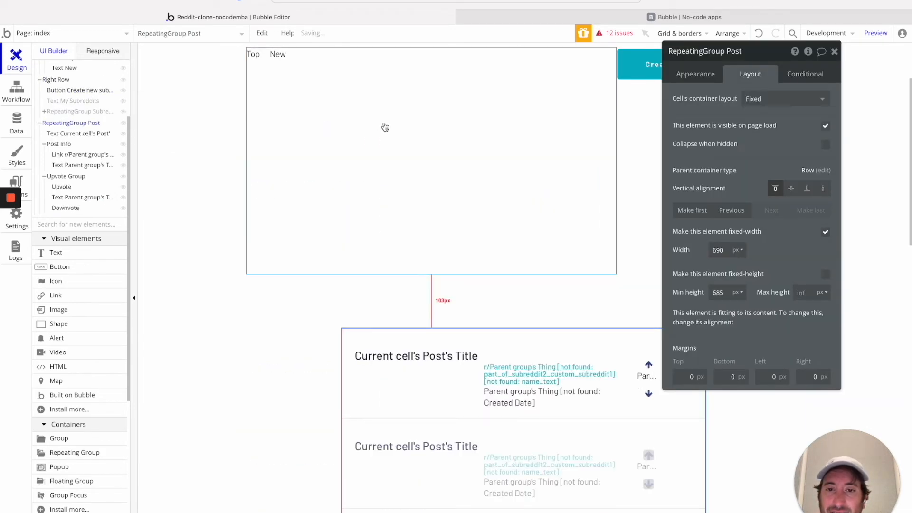
pyautogui.click(759, 35)
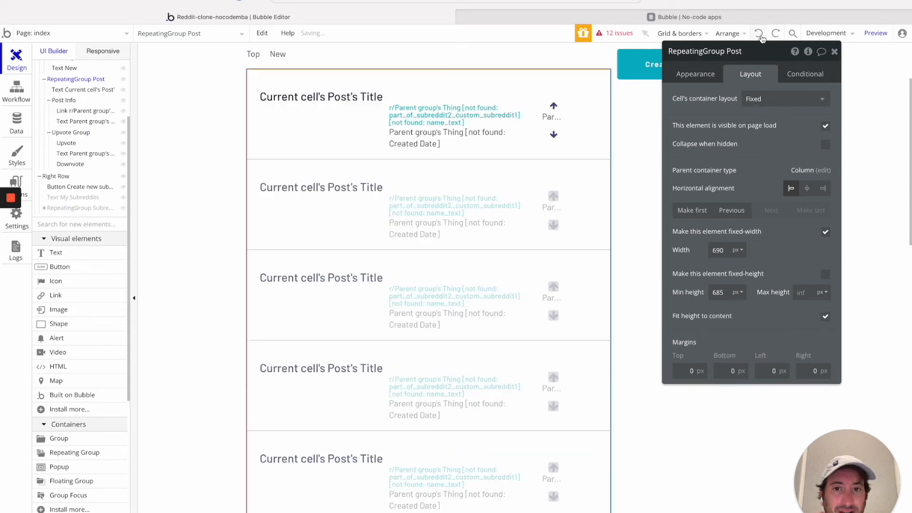
# Widen Post Info toward the left edge of the first post cell to a width of 448 and X 32.
pyautogui.click(390, 129)
pyautogui.click(390, 120)
pyautogui.click(391, 138)
pyautogui.click(391, 154)
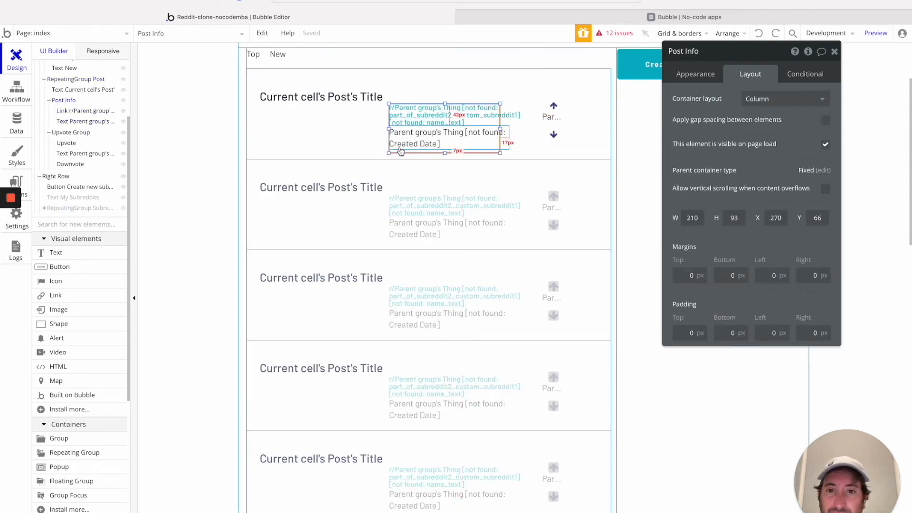
pyautogui.moveTo(390, 153); pyautogui.dragTo(263, 153)
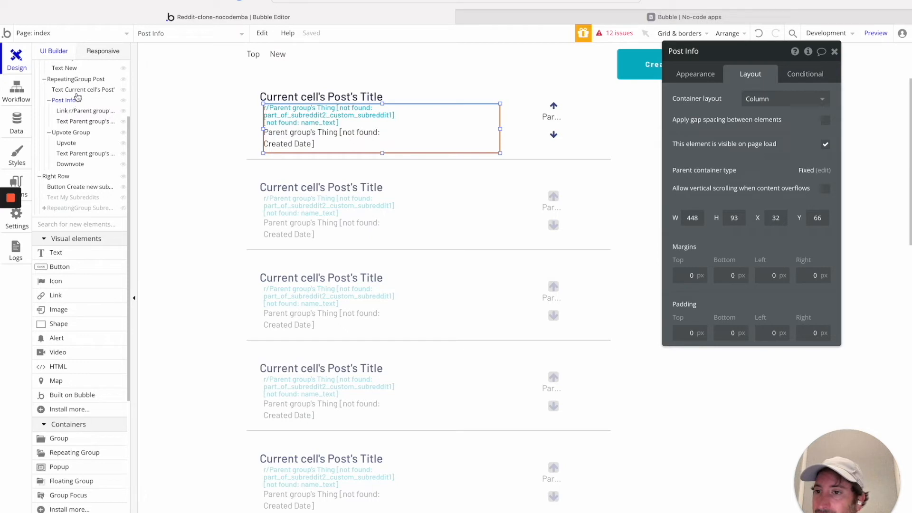
# Move the post title text into Post Info as its first element and change Post Info's content type to Post.
pyautogui.moveTo(78, 91); pyautogui.dragTo(67, 106)
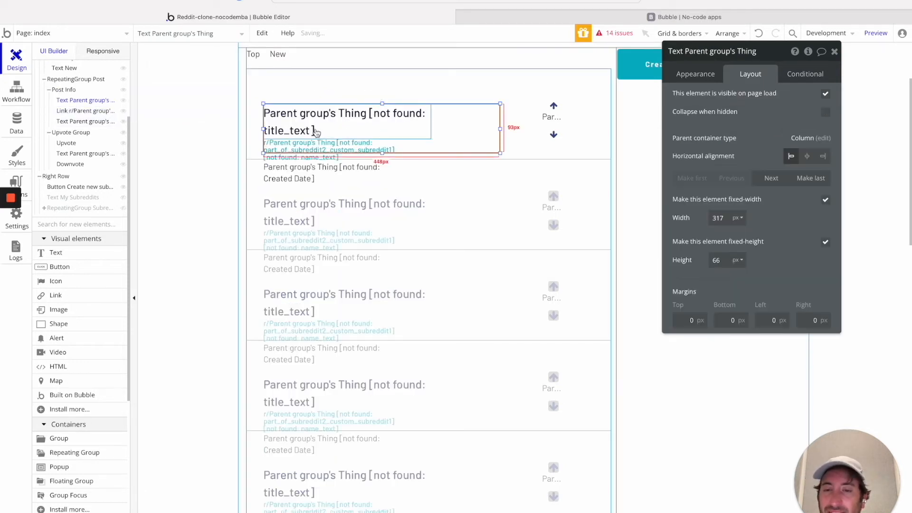
pyautogui.click(697, 74)
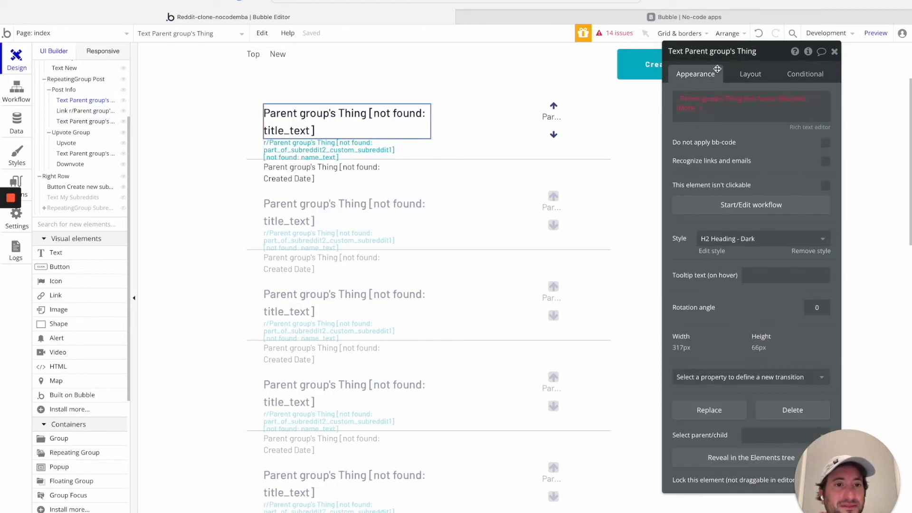
pyautogui.click(716, 102)
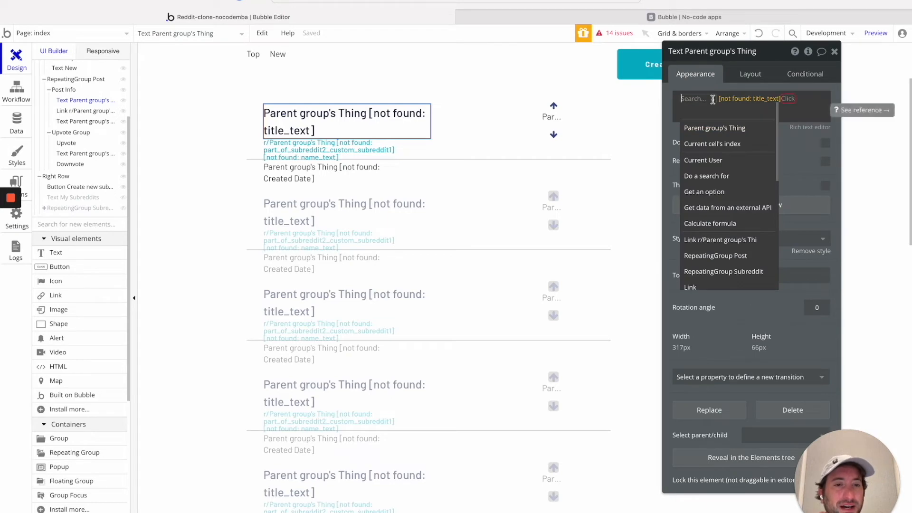
pyautogui.click(719, 128)
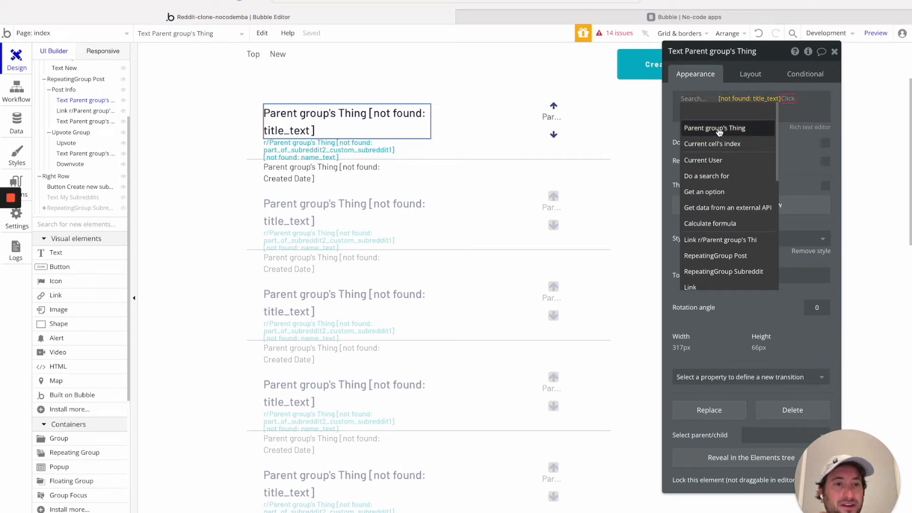
pyautogui.click(771, 116)
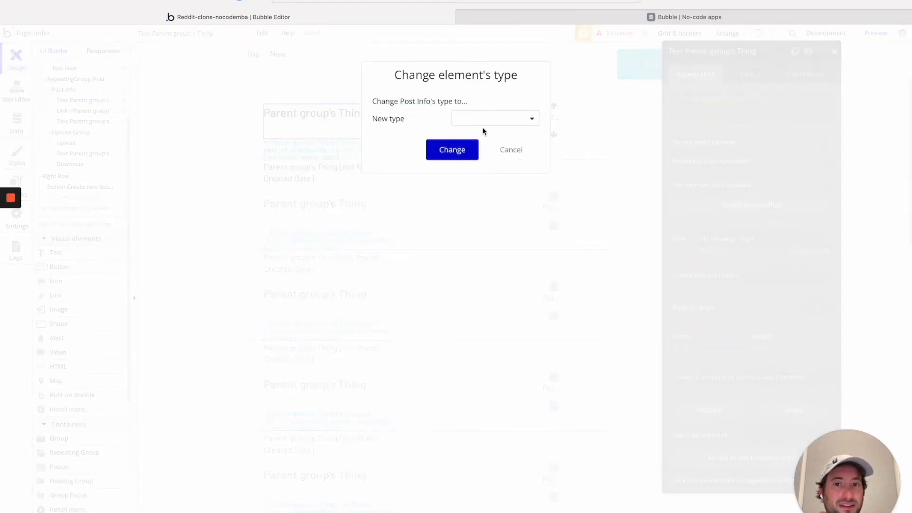
pyautogui.click(477, 119)
pyautogui.click(478, 172)
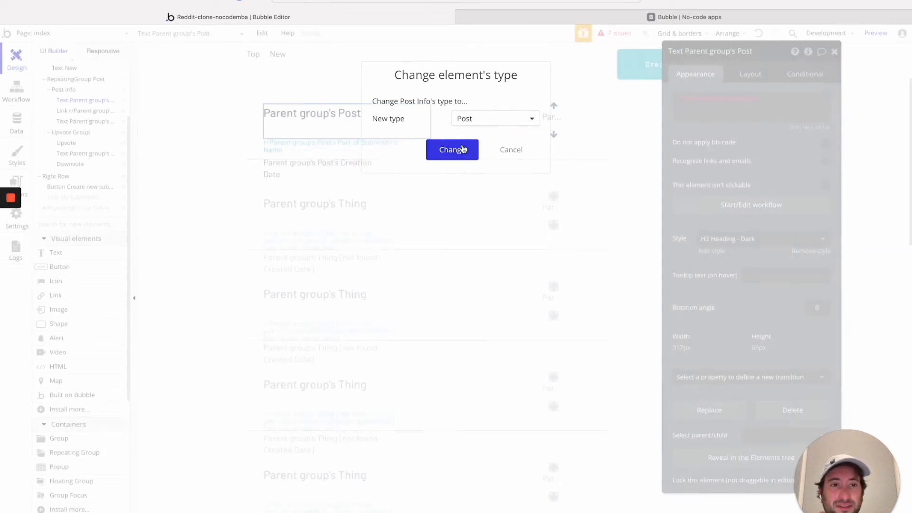
pyautogui.click(464, 149)
# Complete the title text's dynamic expression as Parent group's Post's Title.
pyautogui.click(749, 100)
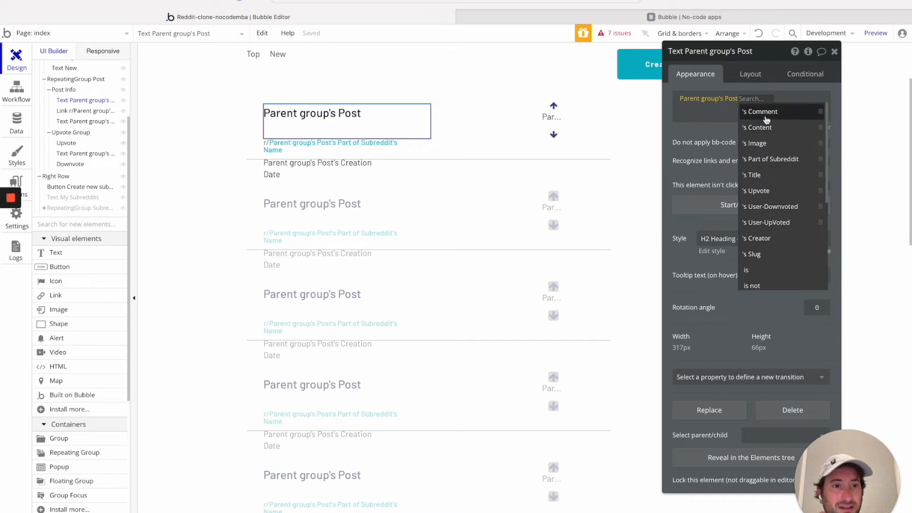
pyautogui.click(765, 174)
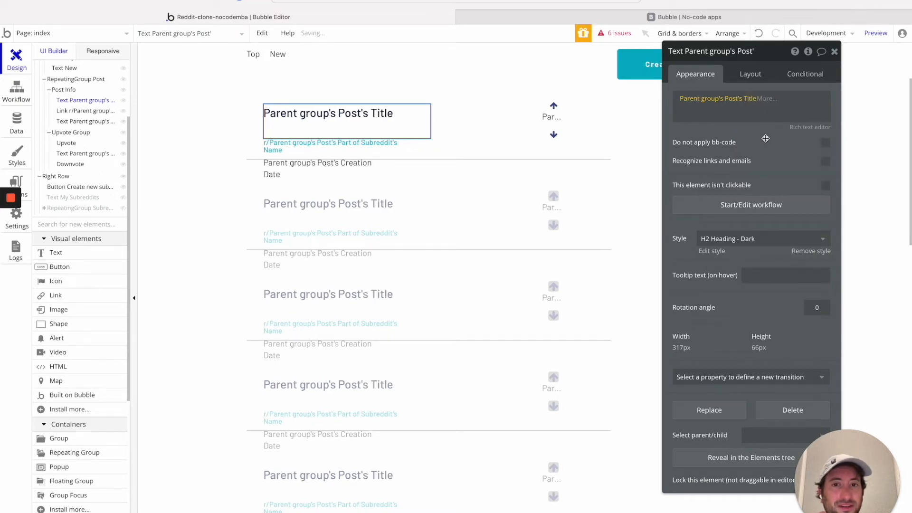
pyautogui.click(468, 85)
# Try to move the post title up on the canvas, and return it to first place inside Post Info.
pyautogui.moveTo(338, 128); pyautogui.dragTo(337, 107)
pyautogui.click(339, 127)
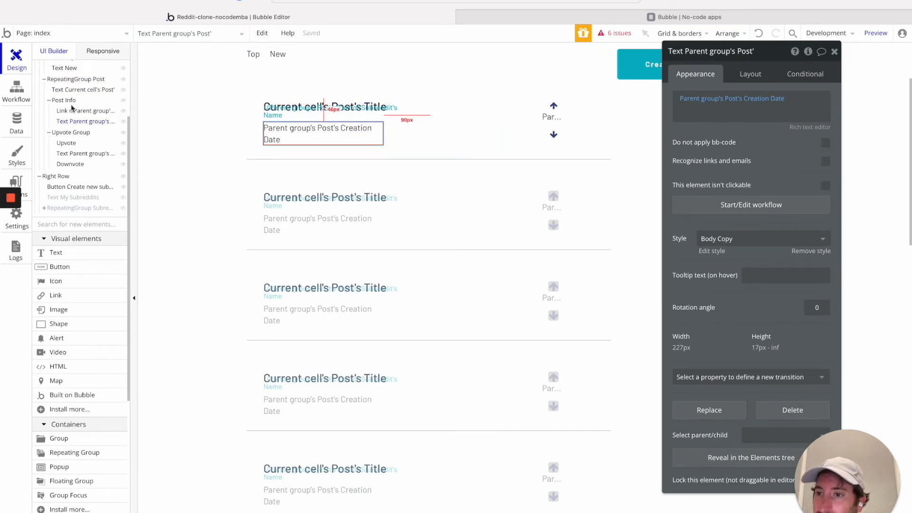
pyautogui.click(80, 89)
pyautogui.moveTo(85, 94); pyautogui.dragTo(85, 105)
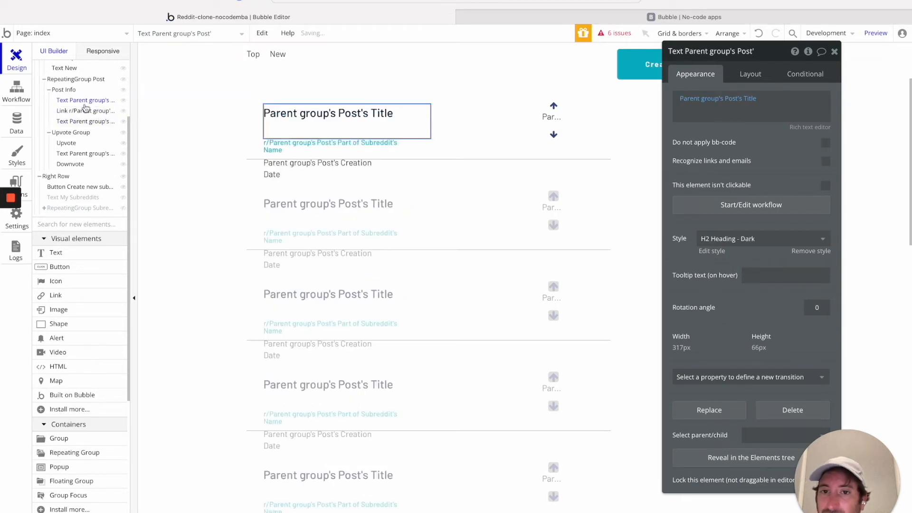
# Place the subreddit link above the post title in Post Info's element order.
pyautogui.moveTo(86, 113); pyautogui.dragTo(86, 101)
pyautogui.click(76, 122)
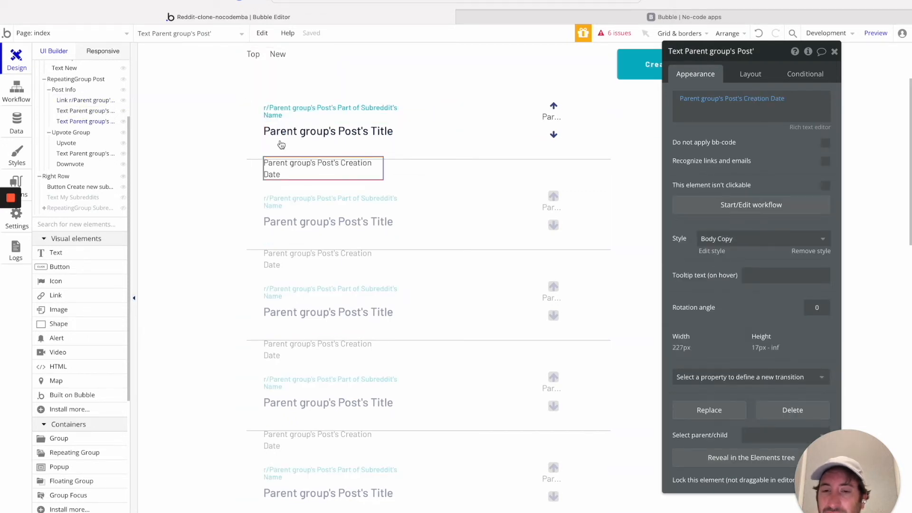
pyautogui.click(366, 142)
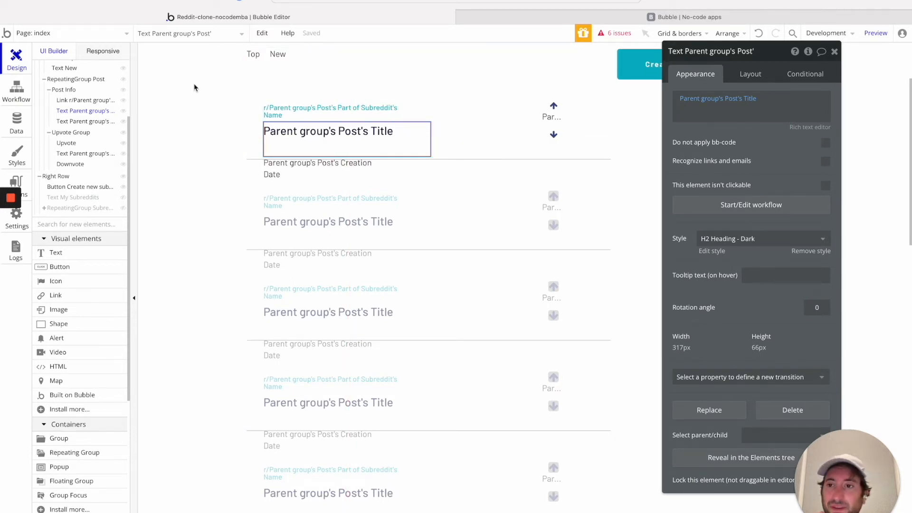
# Move Post Info up in the first post cell so its creation date text fits above the cell divider.
pyautogui.click(69, 91)
pyautogui.moveTo(494, 108); pyautogui.dragTo(495, 82)
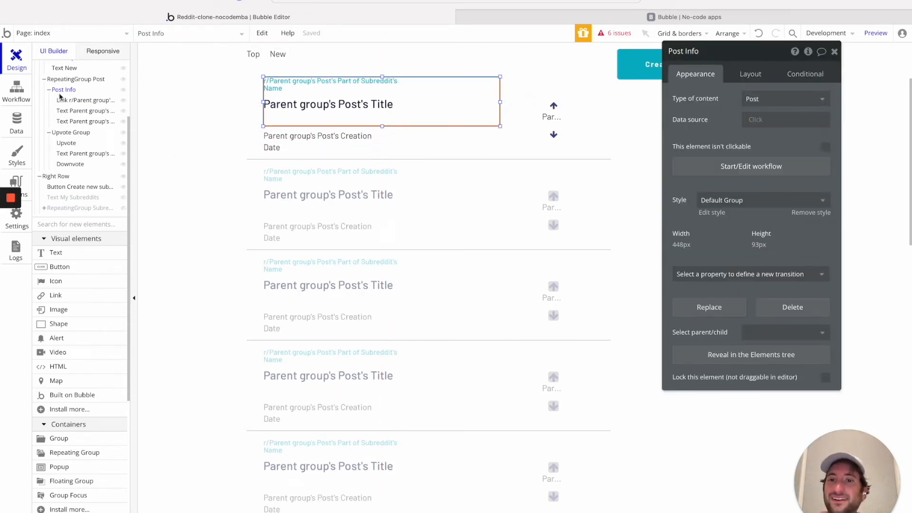
pyautogui.moveTo(69, 94)
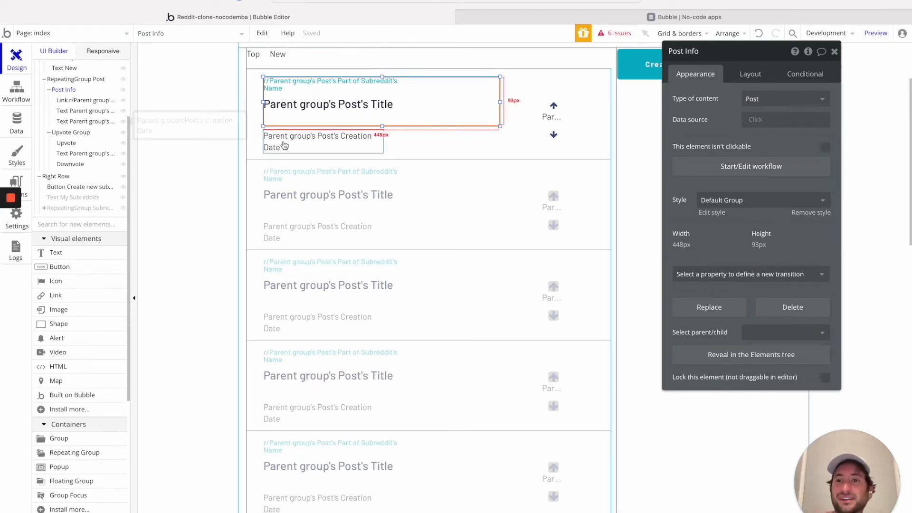
pyautogui.scroll(1, 284, 145)
pyautogui.moveTo(69, 126)
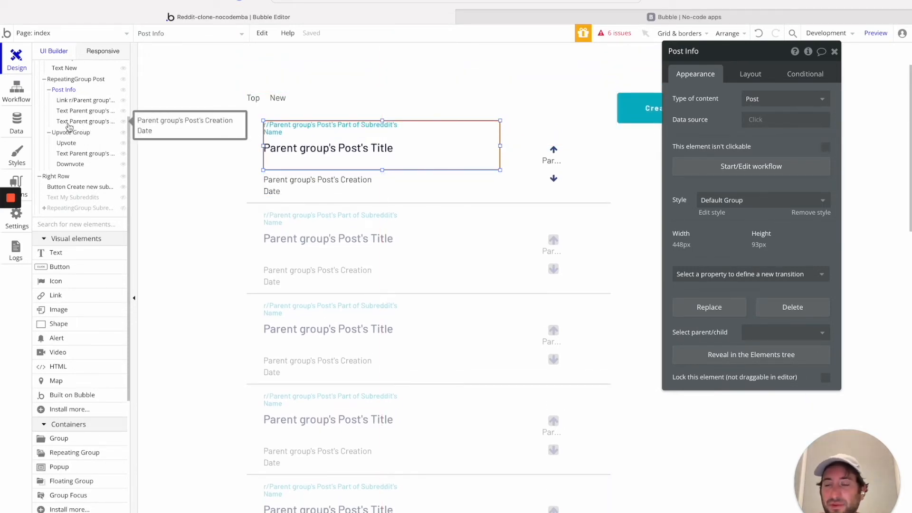
# Set the cell's container layout of RepeatingGroup Post to Row.
pyautogui.click(69, 81)
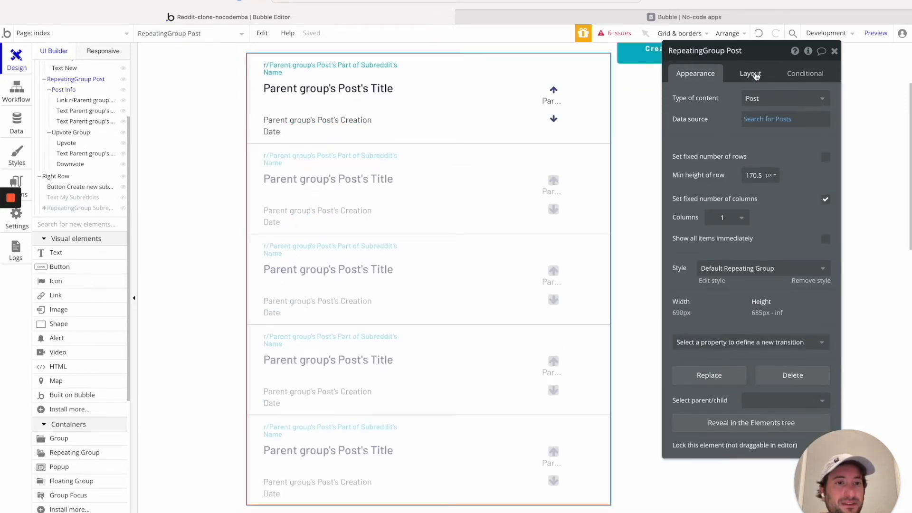
pyautogui.click(756, 76)
pyautogui.click(757, 98)
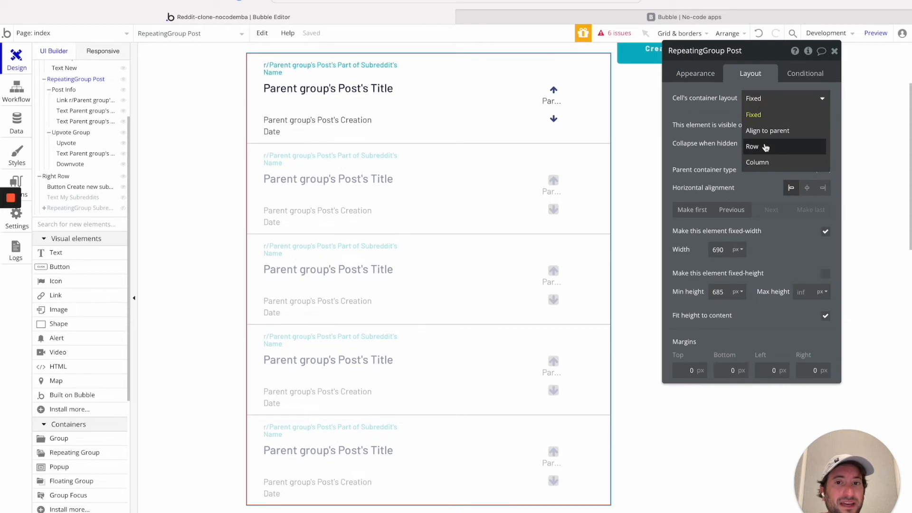
pyautogui.click(766, 147)
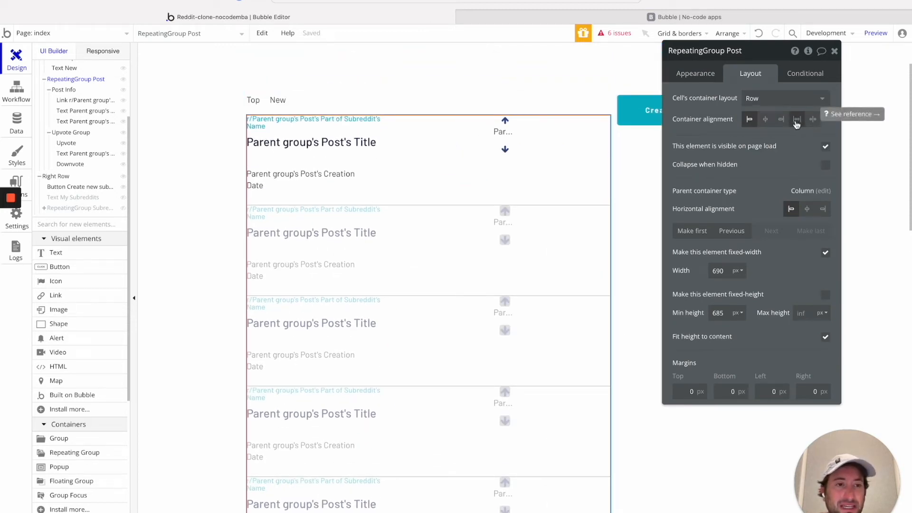
# Try space-around container alignment and centred horizontal alignment on RepeatingGroup Post, and restore its left horizontal alignment.
pyautogui.click(796, 120)
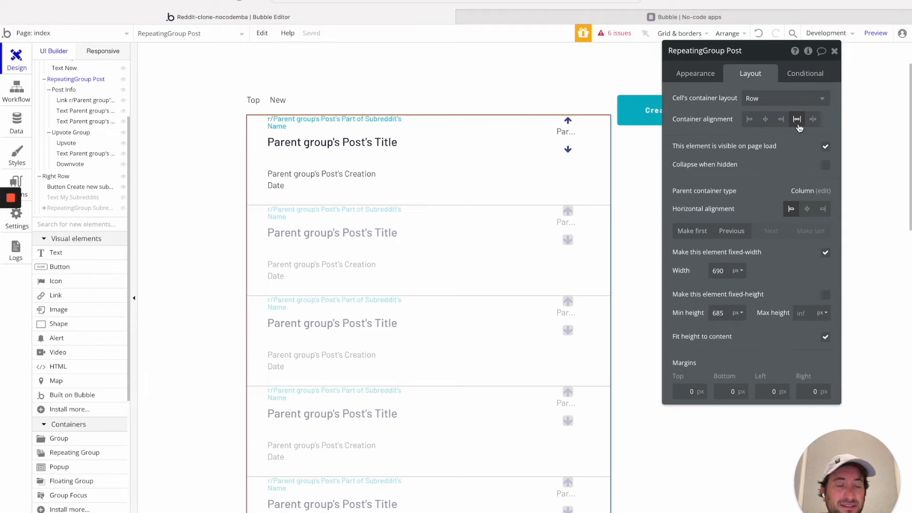
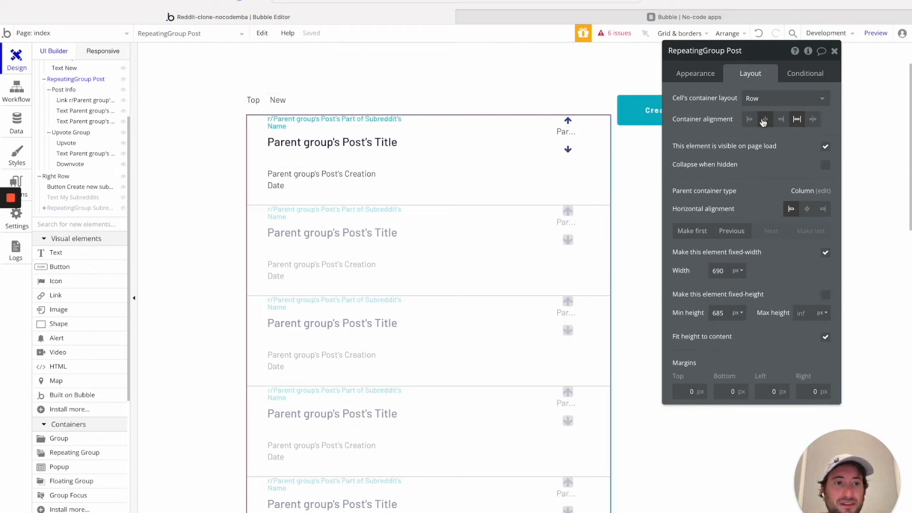
pyautogui.click(806, 209)
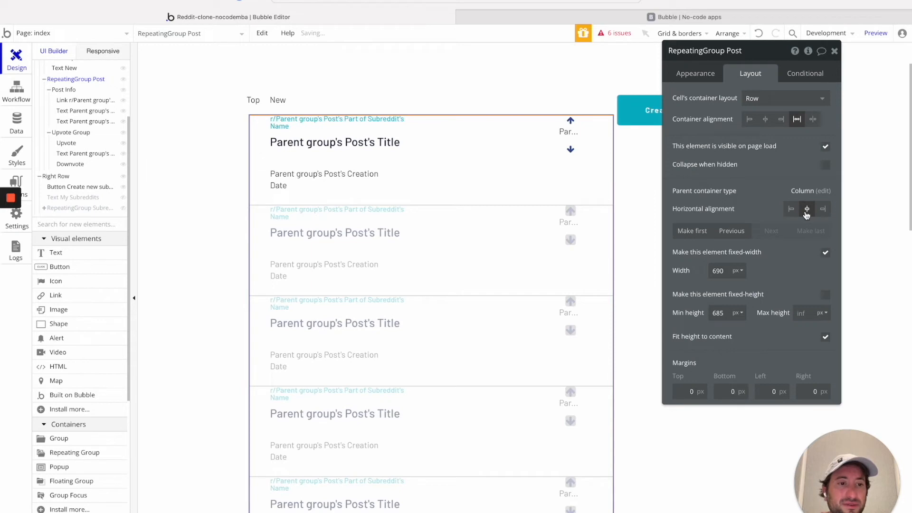
pyautogui.click(796, 211)
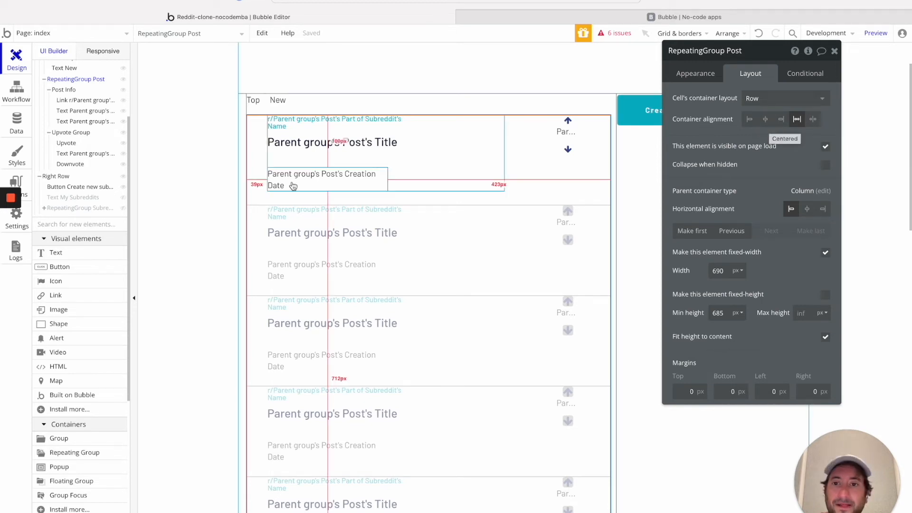
# Centre both Post Info and Upvote Group vertically within the post row.
pyautogui.click(488, 189)
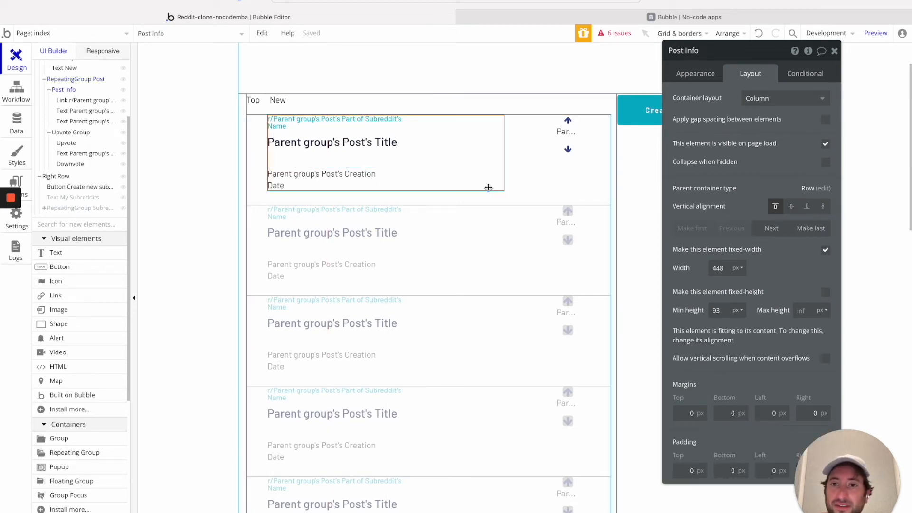
pyautogui.click(790, 207)
pyautogui.click(74, 133)
pyautogui.click(791, 206)
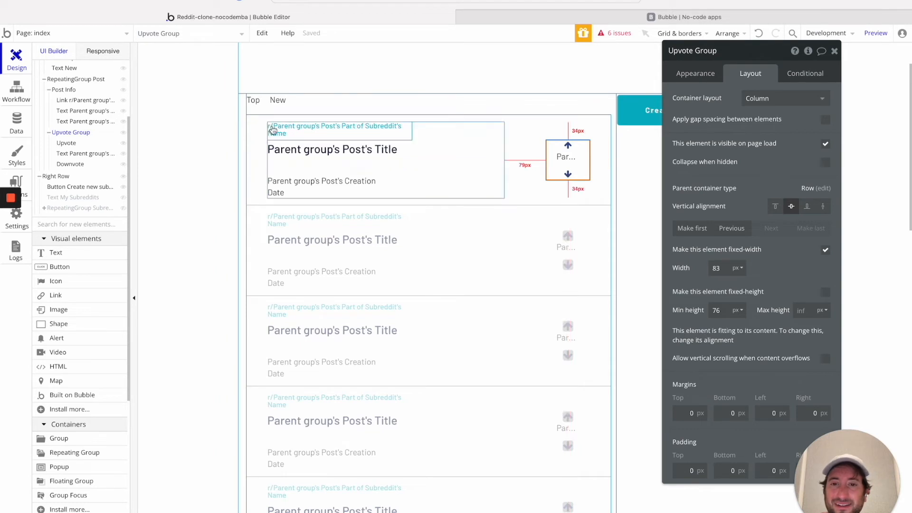
pyautogui.click(489, 140)
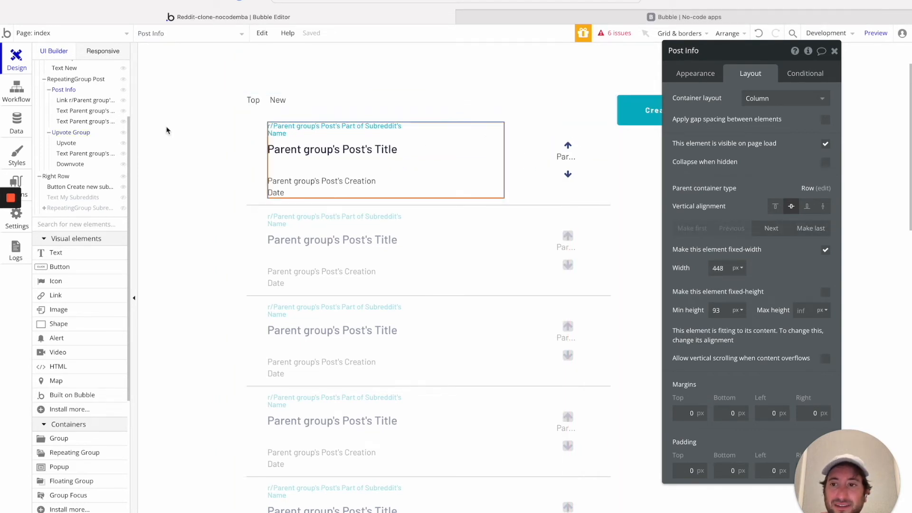
# Set RepeatingGroup Post's container alignment to space between, so Post Info and Upvote Group sit at opposite cell edges.
pyautogui.click(61, 82)
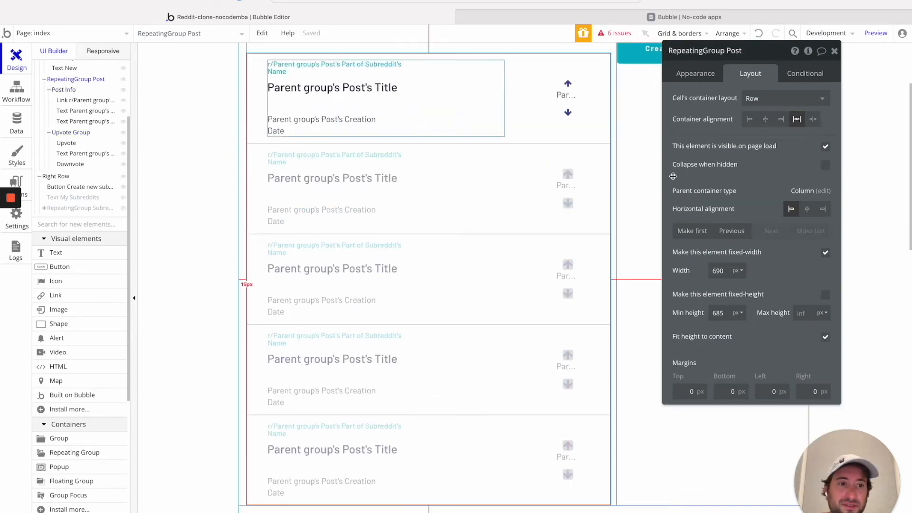
pyautogui.click(749, 120)
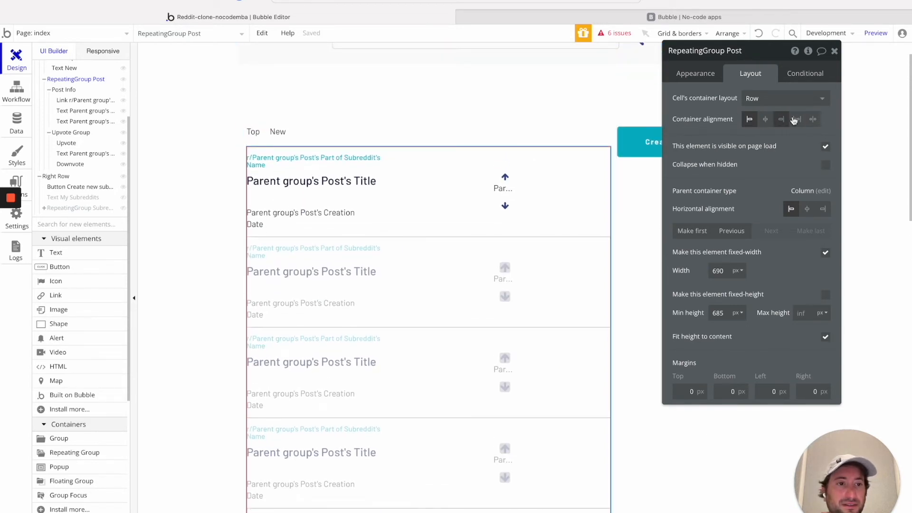
pyautogui.click(813, 119)
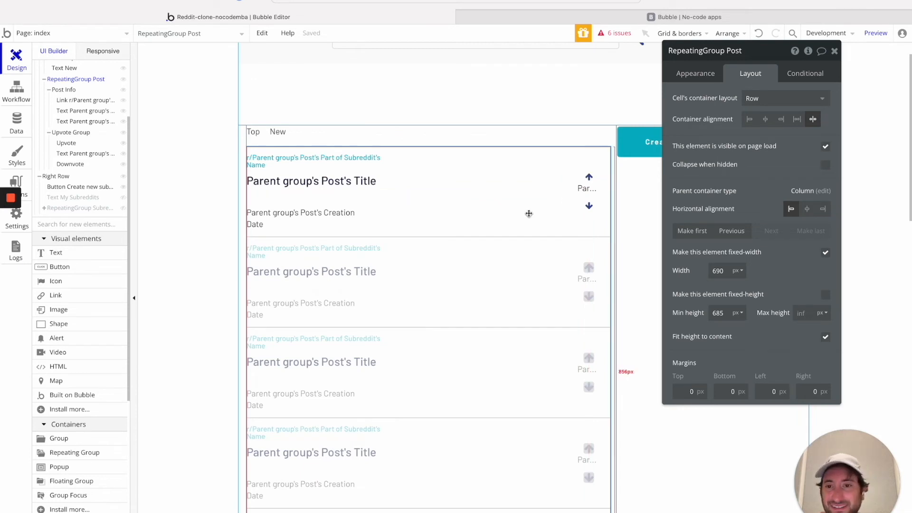
# Examine the index page's layout from the header down through the post cells, including Row Container and Left Row.
pyautogui.scroll(1, 422, 187)
pyautogui.scroll(-3, 603, 211)
pyautogui.scroll(3, 603, 209)
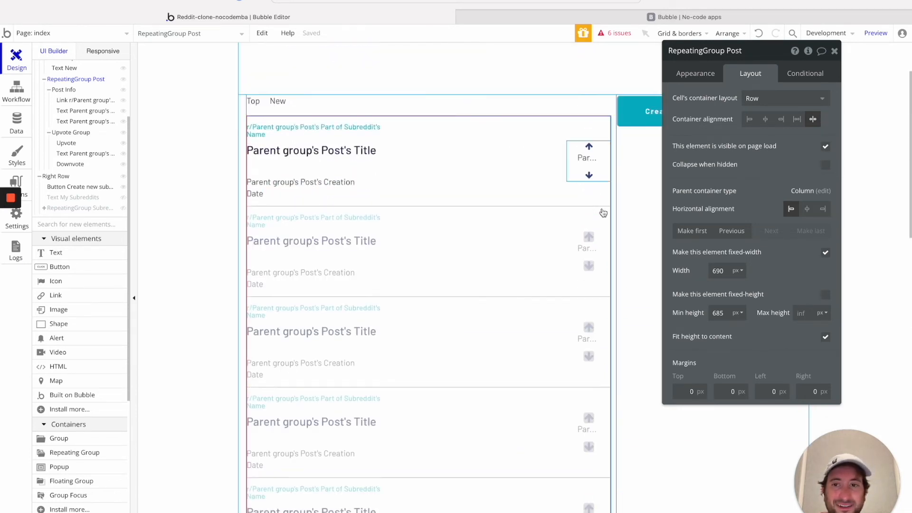
pyautogui.scroll(-1, 603, 209)
pyautogui.scroll(-1, 475, 190)
pyautogui.scroll(2, 380, 190)
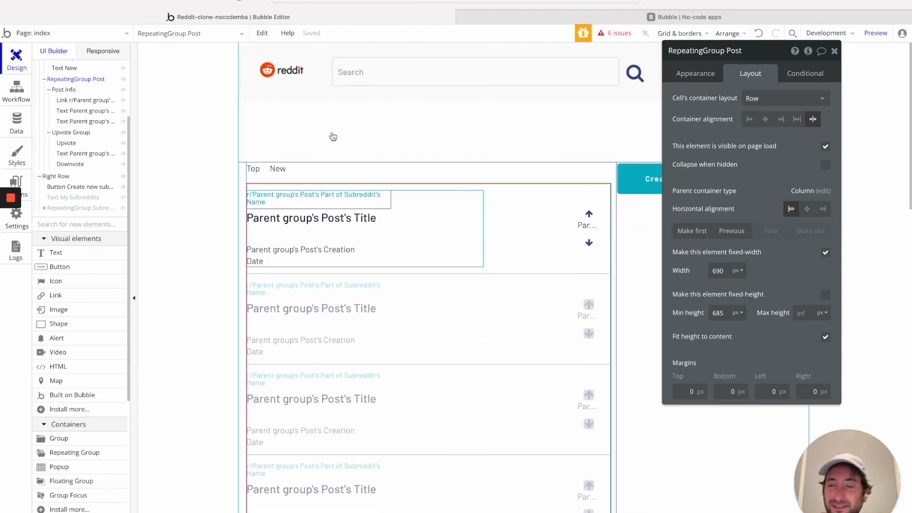
pyautogui.scroll(4, 80, 171)
pyautogui.scroll(-2, 79, 171)
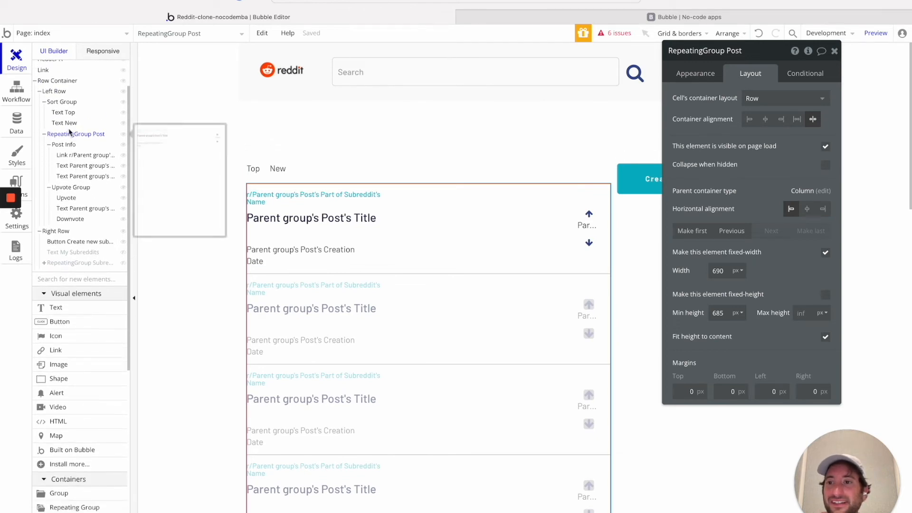
pyautogui.click(58, 81)
pyautogui.click(58, 91)
pyautogui.press('Escape')
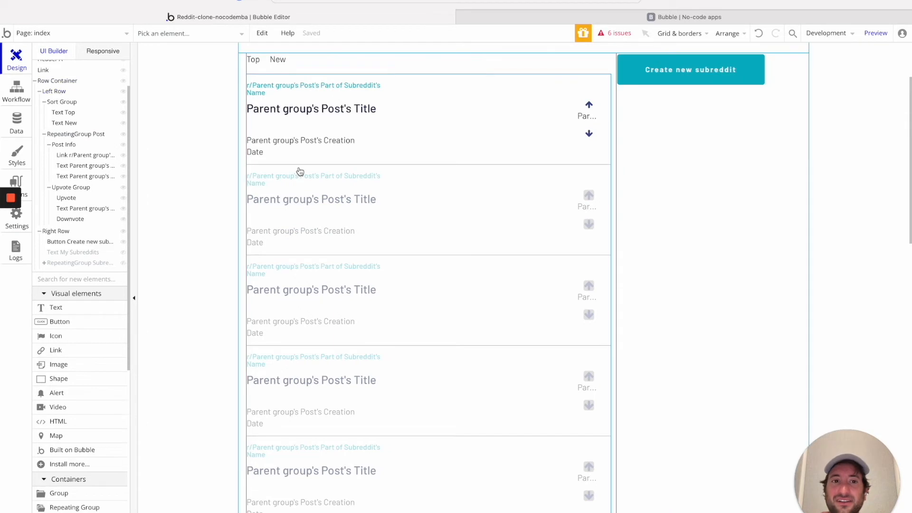
pyautogui.scroll(1, 301, 173)
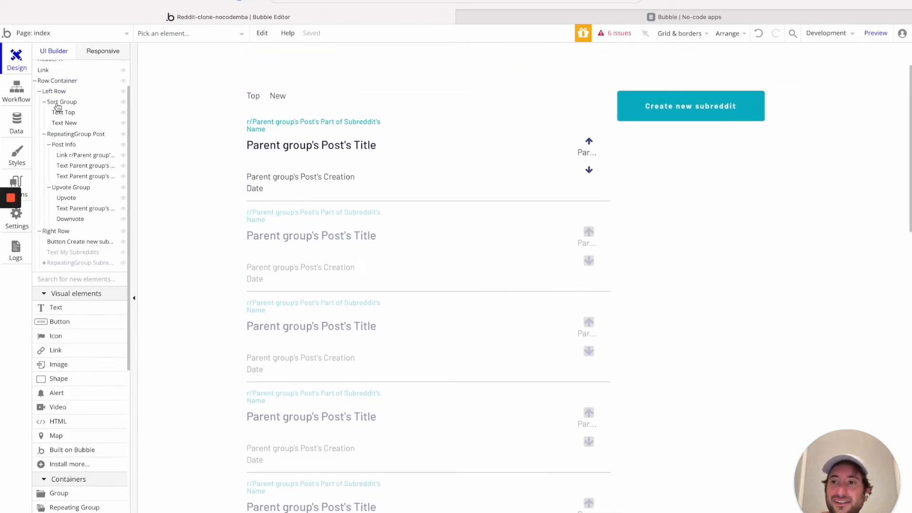
# Examine the layout settings of Sort Group, RepeatingGroup Post, Post Info, Upvote Group, Right Row and Text My Subreddits.
pyautogui.click(59, 102)
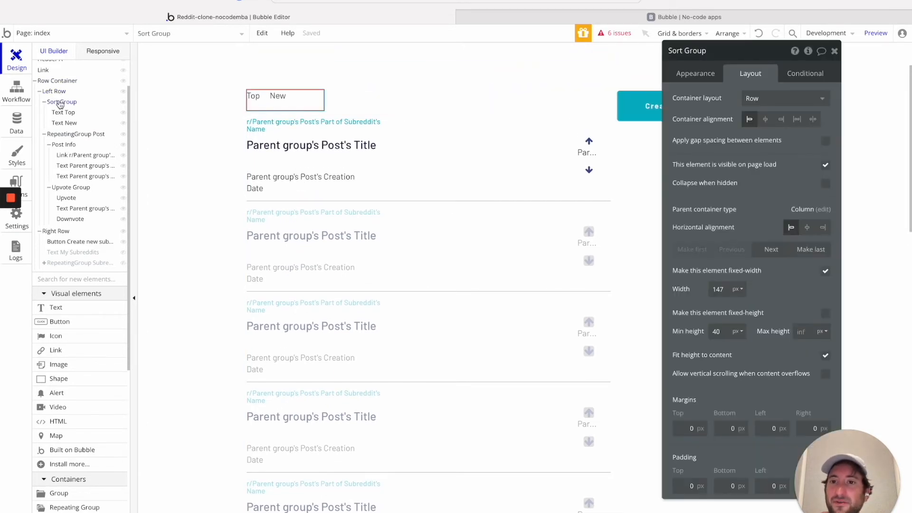
pyautogui.click(64, 137)
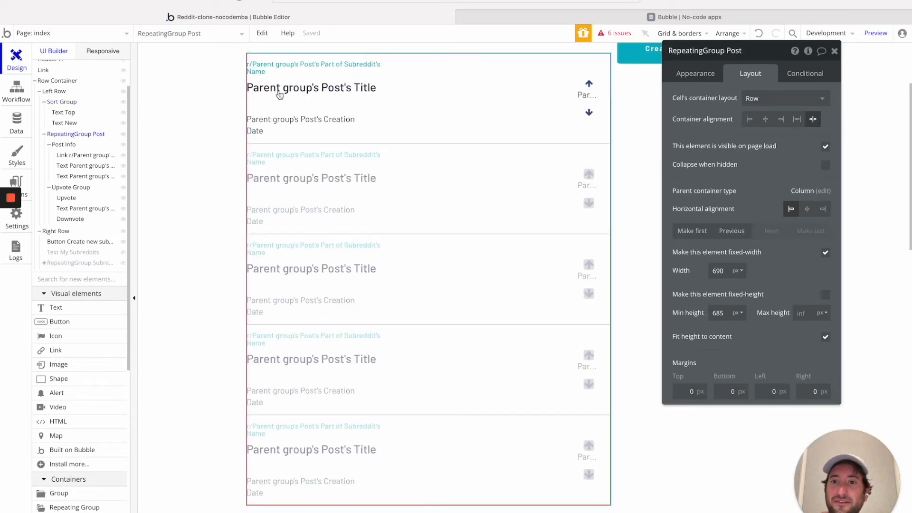
pyautogui.click(73, 146)
pyautogui.click(80, 189)
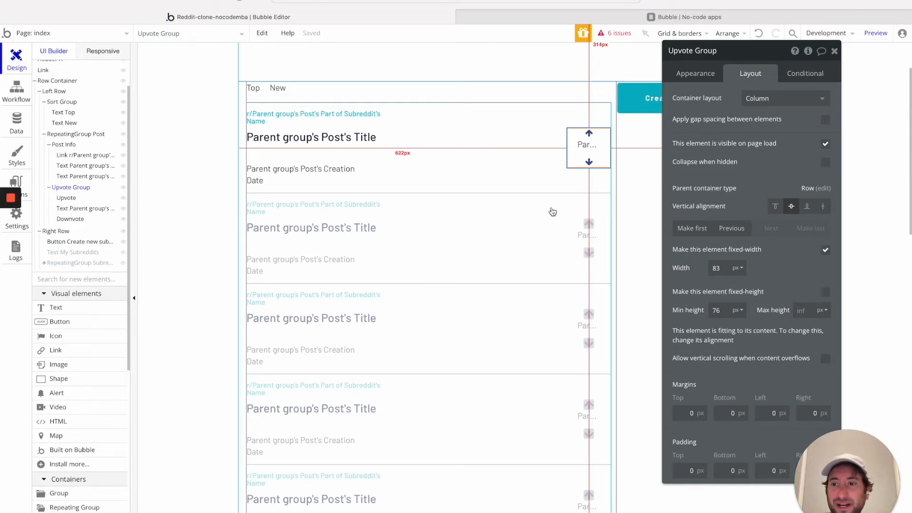
pyautogui.click(52, 232)
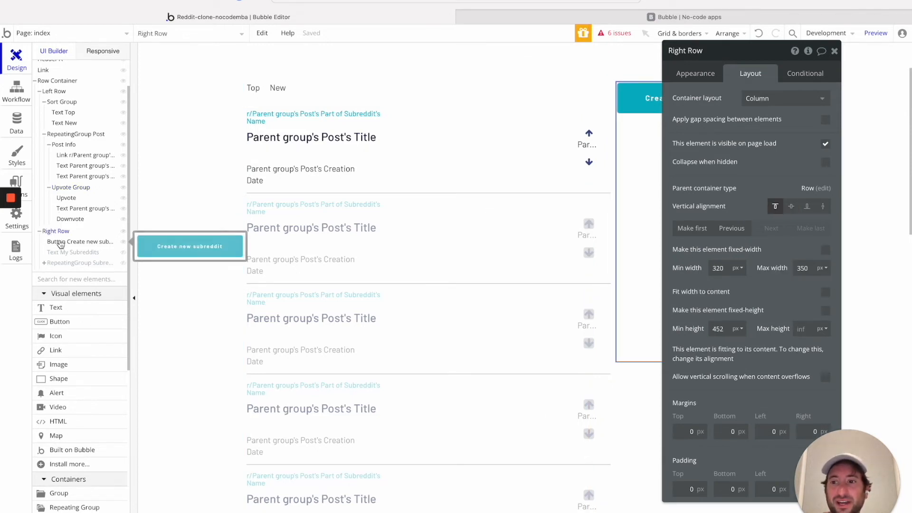
pyautogui.click(59, 242)
pyautogui.click(62, 252)
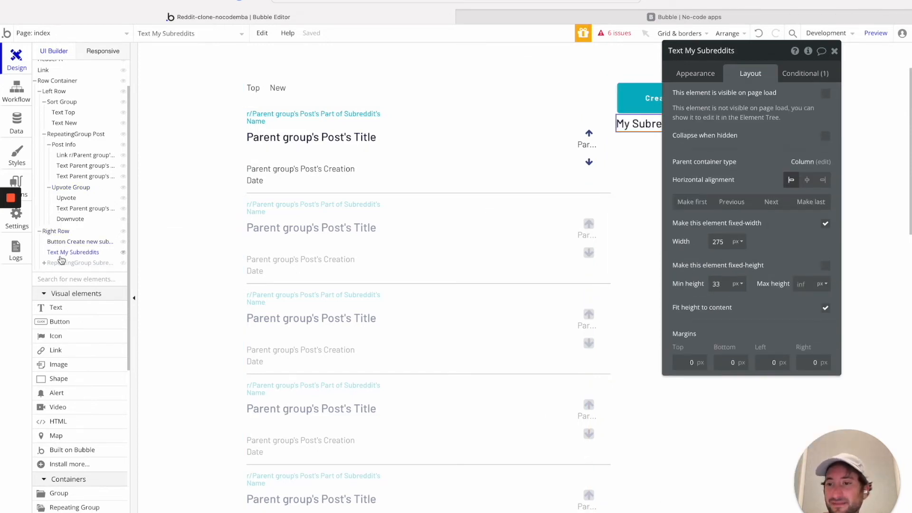
pyautogui.click(61, 232)
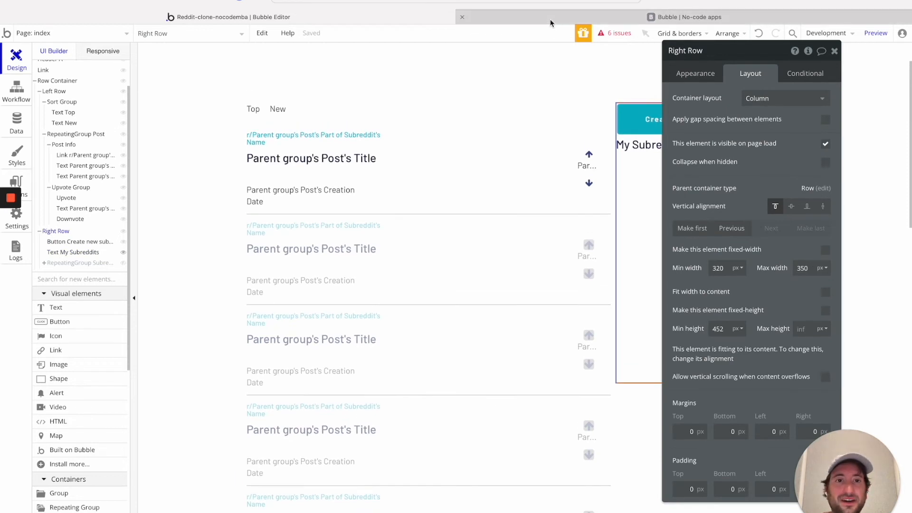
# Check which post details render inside the cells in the app preview, and return to the Bubble editor.
pyautogui.click(550, 19)
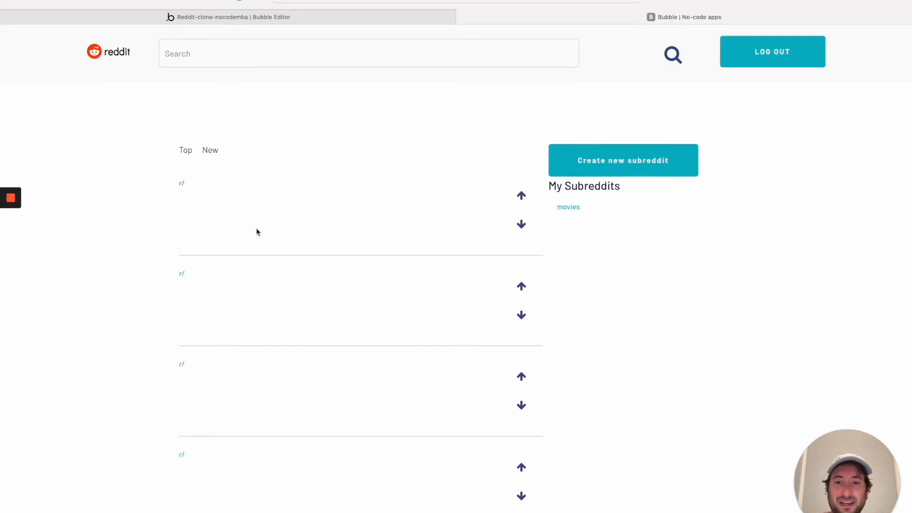
pyautogui.moveTo(199, 194); pyautogui.dragTo(244, 250)
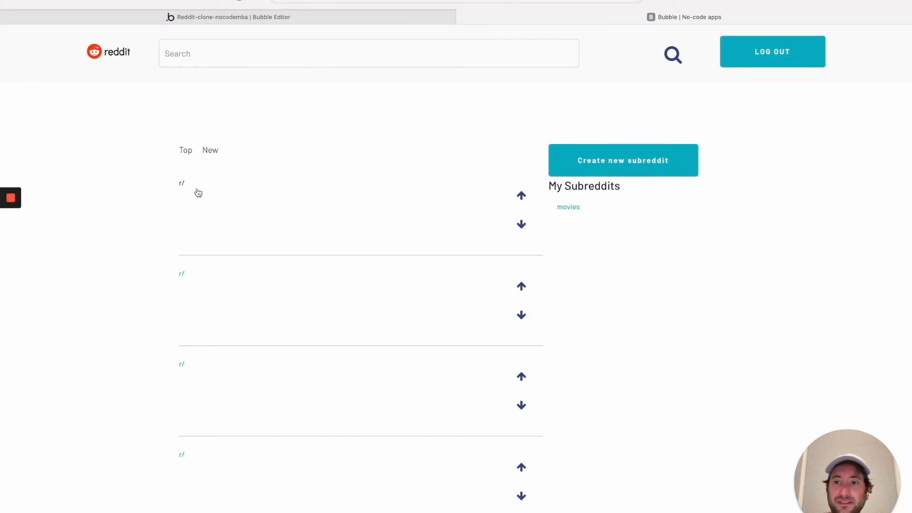
pyautogui.click(244, 14)
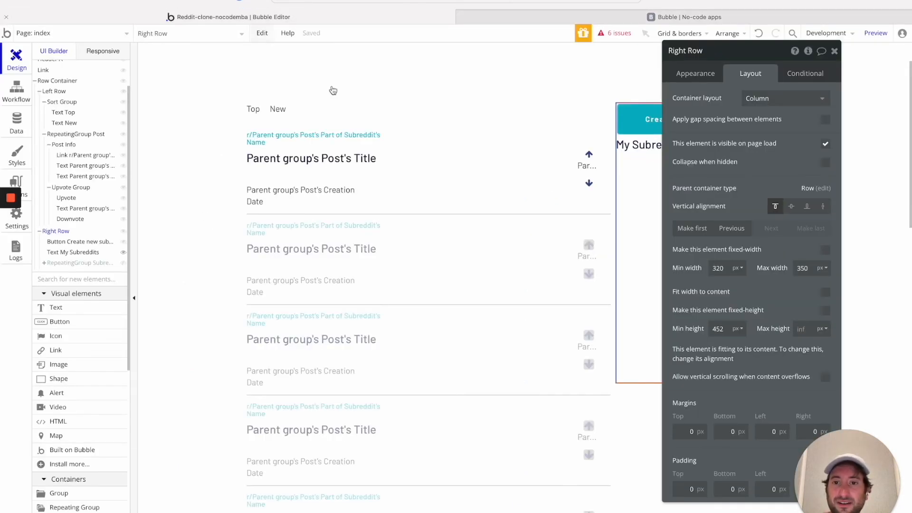
# Set the Post Info group's data source to Current cell's Post.
pyautogui.click(296, 161)
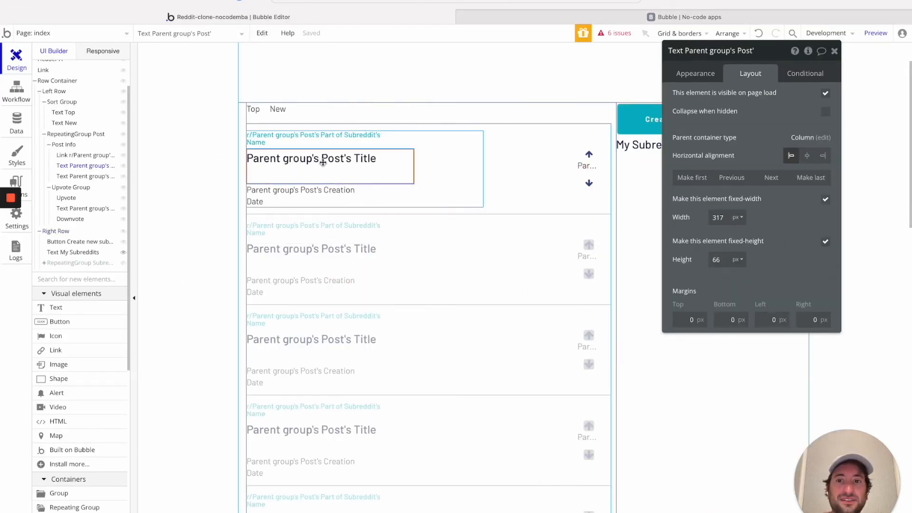
pyautogui.click(57, 145)
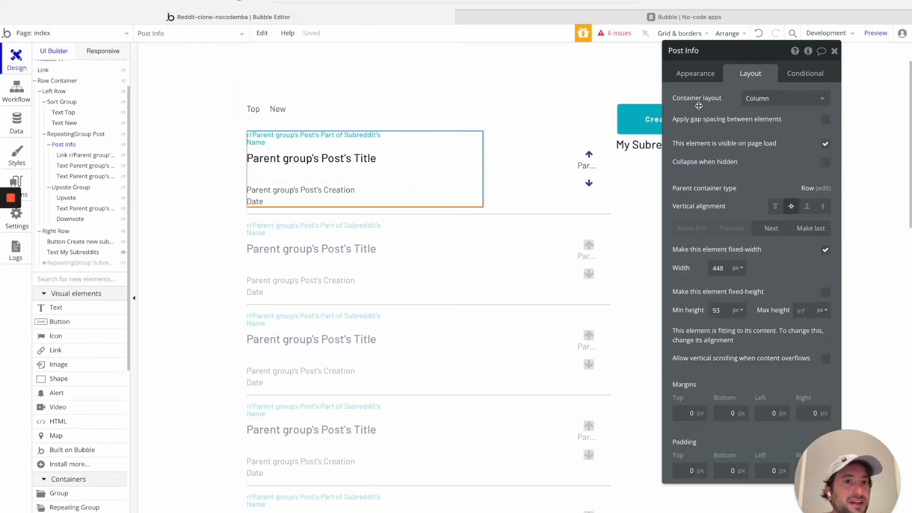
pyautogui.click(693, 75)
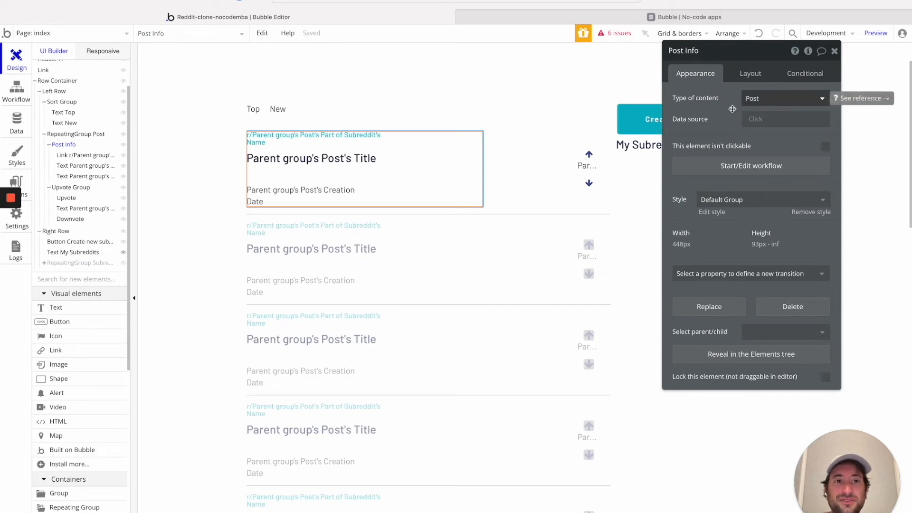
pyautogui.click(74, 134)
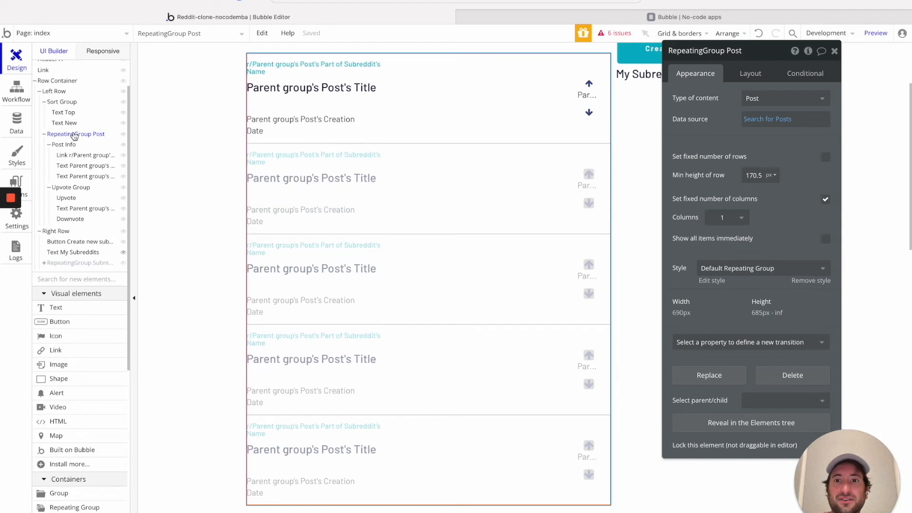
pyautogui.click(71, 144)
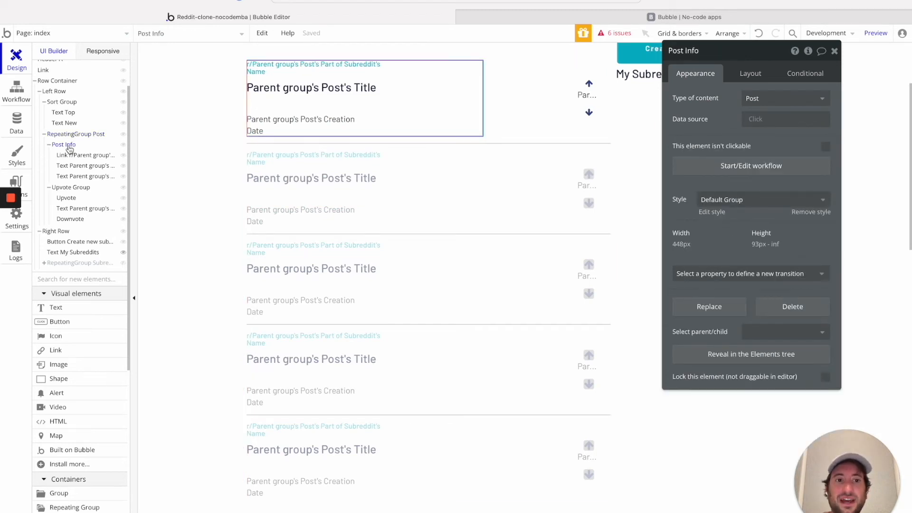
pyautogui.click(757, 119)
pyautogui.click(770, 151)
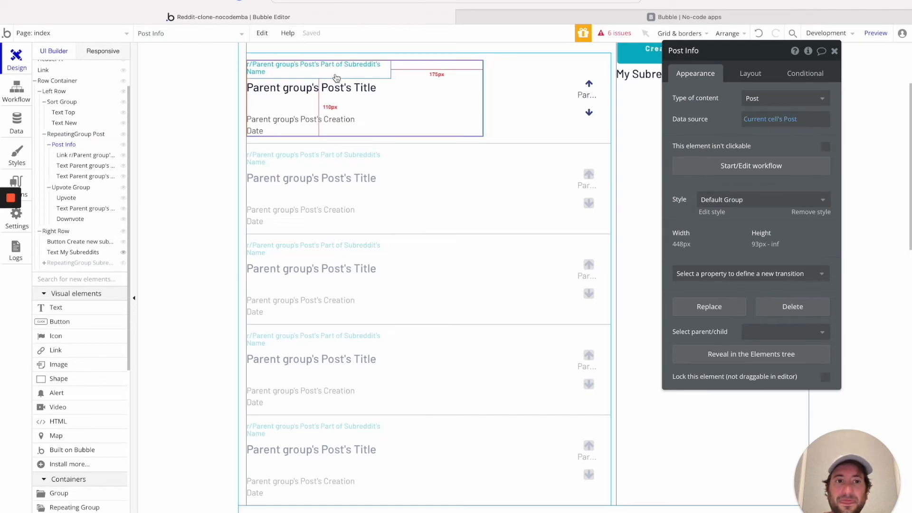
# Inspect the dynamic text expression of the subreddit link inside Post Info, leaving it as is.
pyautogui.click(67, 157)
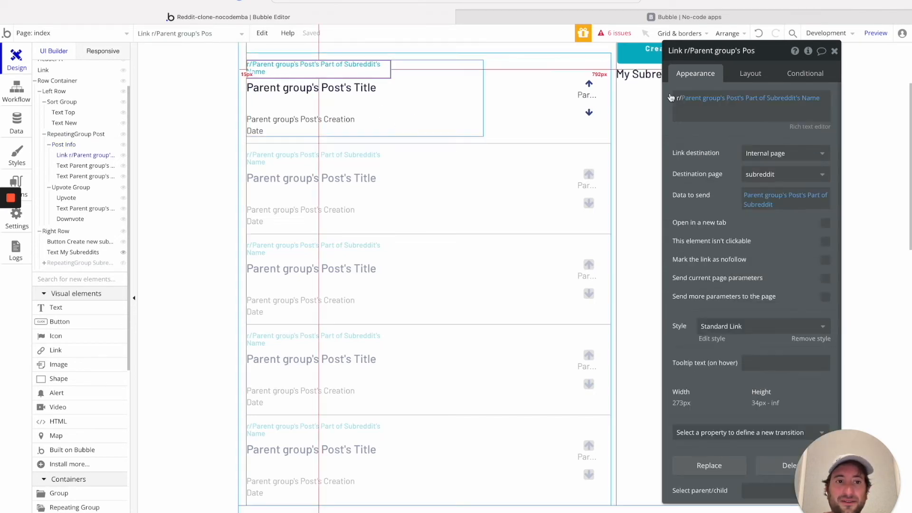
pyautogui.click(709, 100)
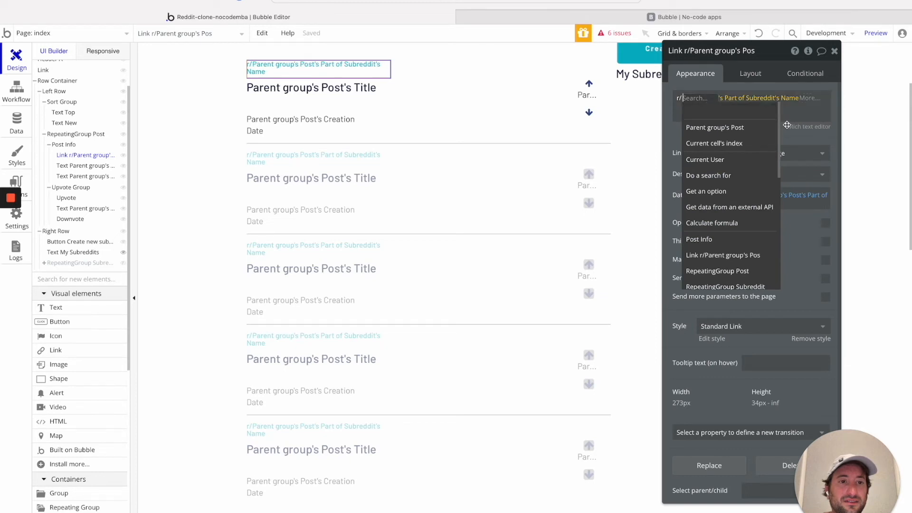
pyautogui.click(809, 137)
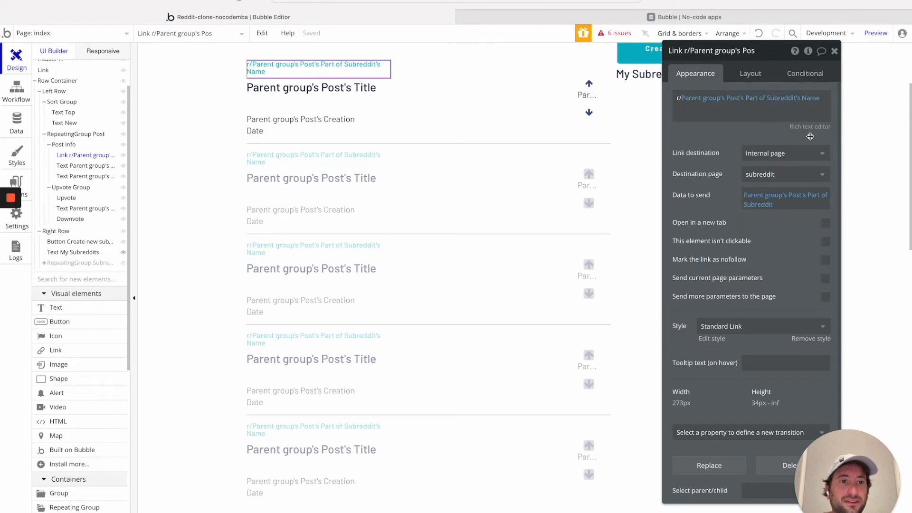
# Reload the app preview and look through the post list for subreddit names, titles and creation dates.
pyautogui.click(534, 20)
pyautogui.press('super+r')
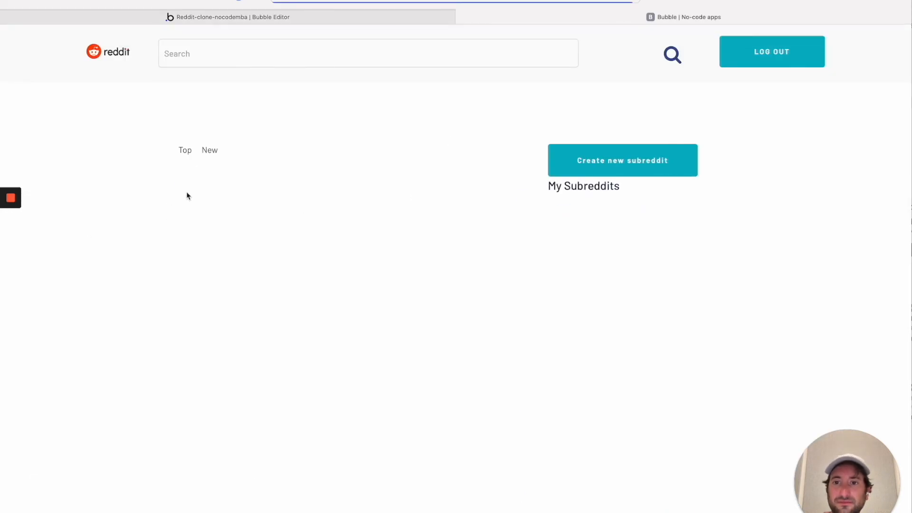
pyautogui.scroll(-8, 407, 169)
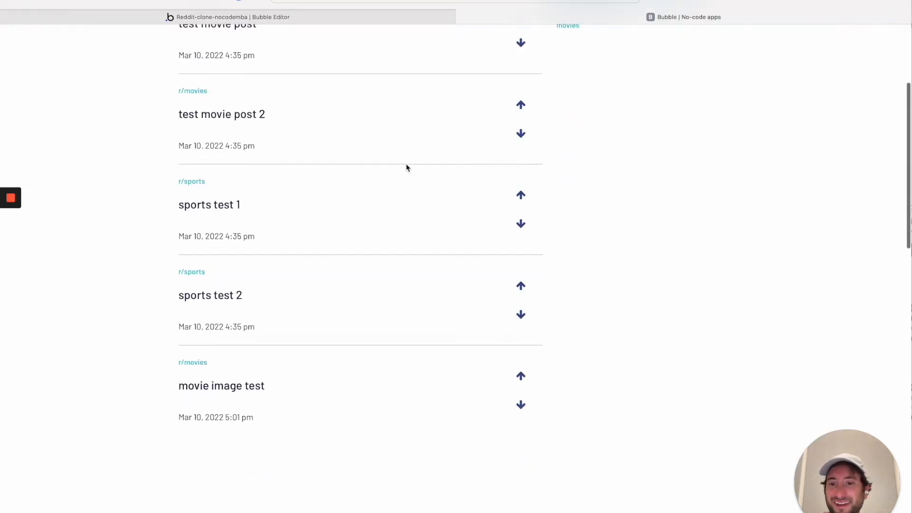
pyautogui.scroll(8, 407, 169)
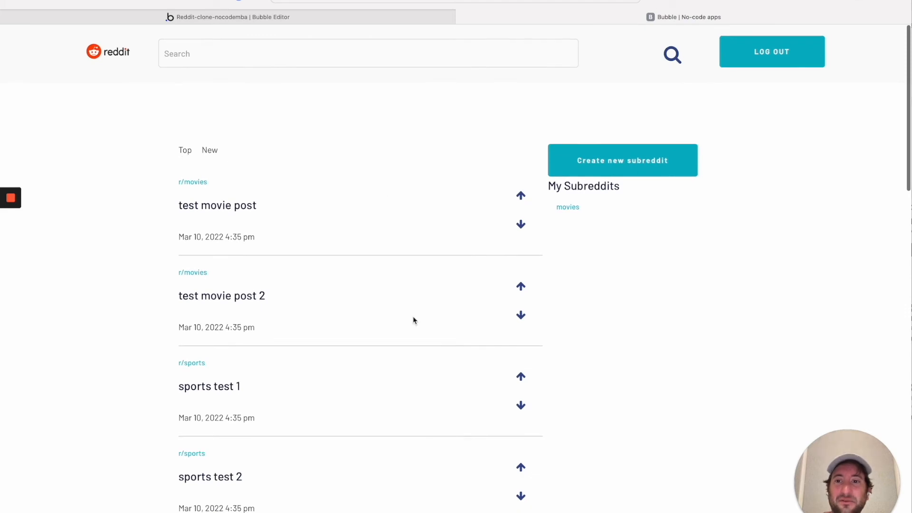
pyautogui.scroll(-3, 414, 320)
pyautogui.scroll(3, 413, 319)
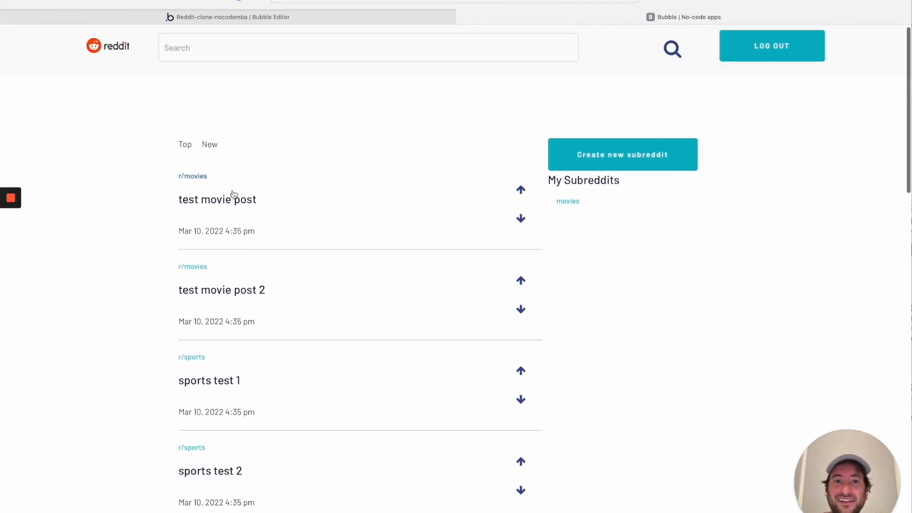
# Test the post sorting in the preview by alternating between New and Top, ending on Top.
pyautogui.click(210, 146)
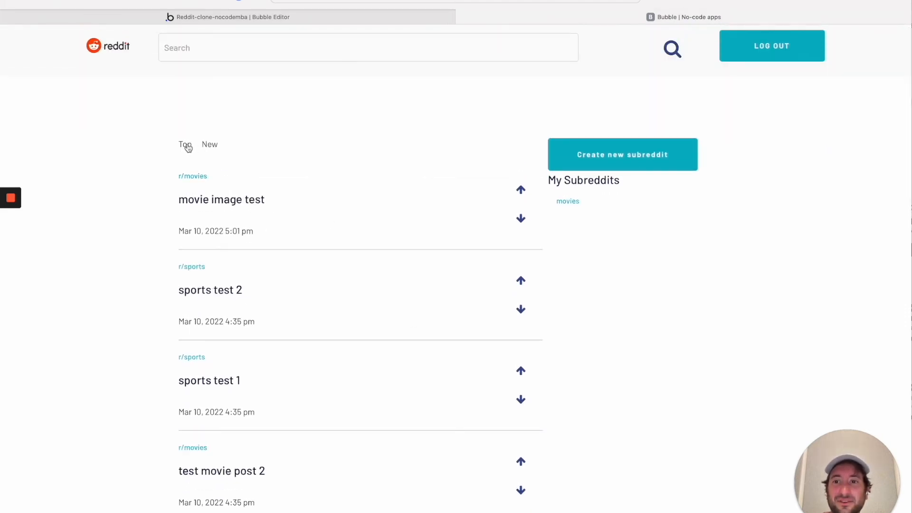
pyautogui.click(188, 148)
pyautogui.click(209, 146)
pyautogui.click(189, 148)
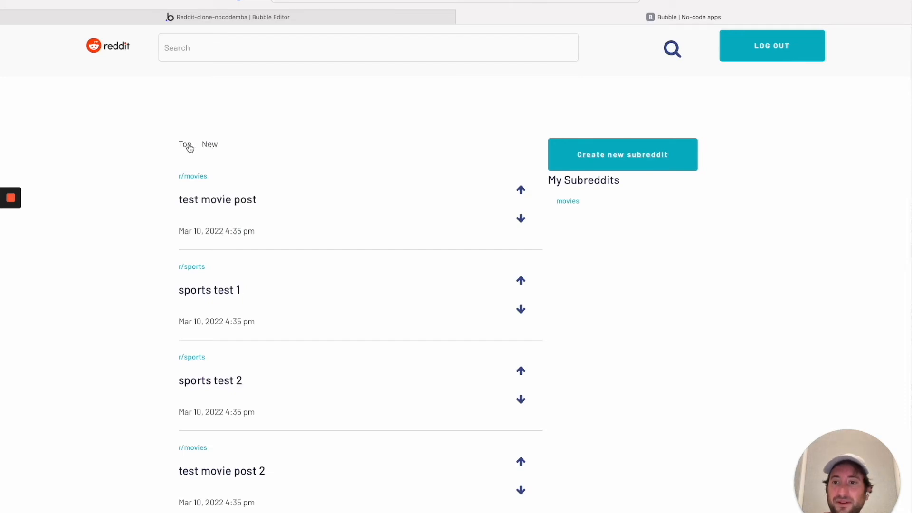
# Review the previewed page from the header to the end of the posts, including the vote arrows and My Subreddits.
pyautogui.scroll(-2, 553, 204)
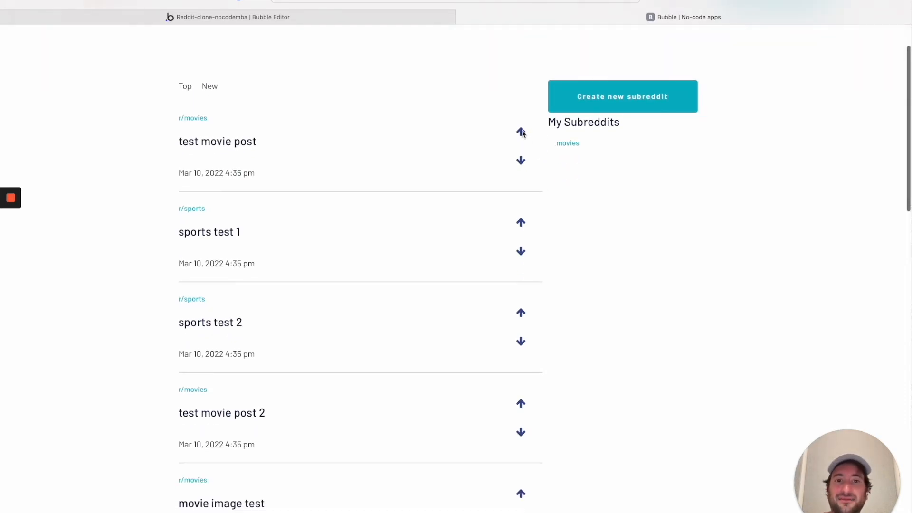
pyautogui.scroll(2, 524, 134)
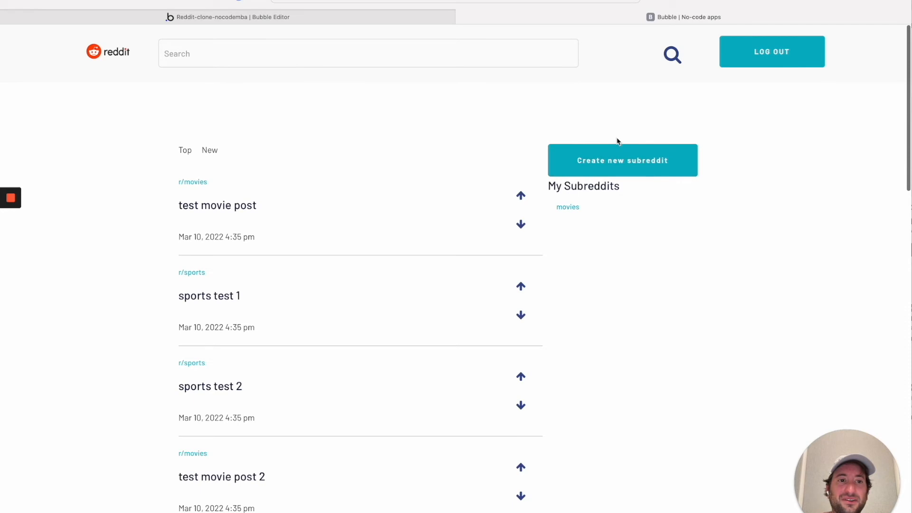
pyautogui.scroll(-10, 269, 163)
pyautogui.scroll(10, 269, 163)
pyautogui.scroll(-5, 270, 165)
pyautogui.scroll(5, 270, 164)
pyautogui.scroll(-5, 269, 164)
pyautogui.scroll(5, 269, 165)
pyautogui.scroll(-5, 270, 165)
pyautogui.scroll(5, 269, 164)
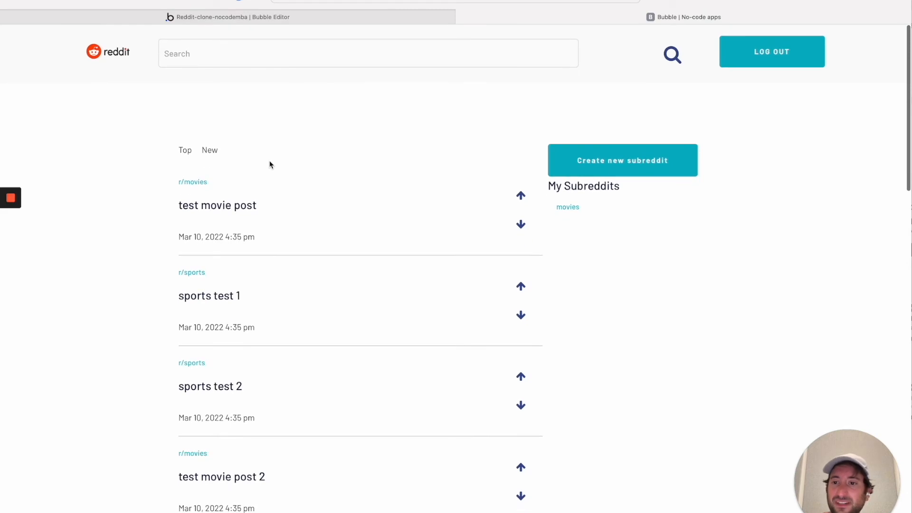
# Return to the Bubble editor and turn off fixed width for the Post Info group, keeping its minimum width at 448 px.
pyautogui.click(282, 18)
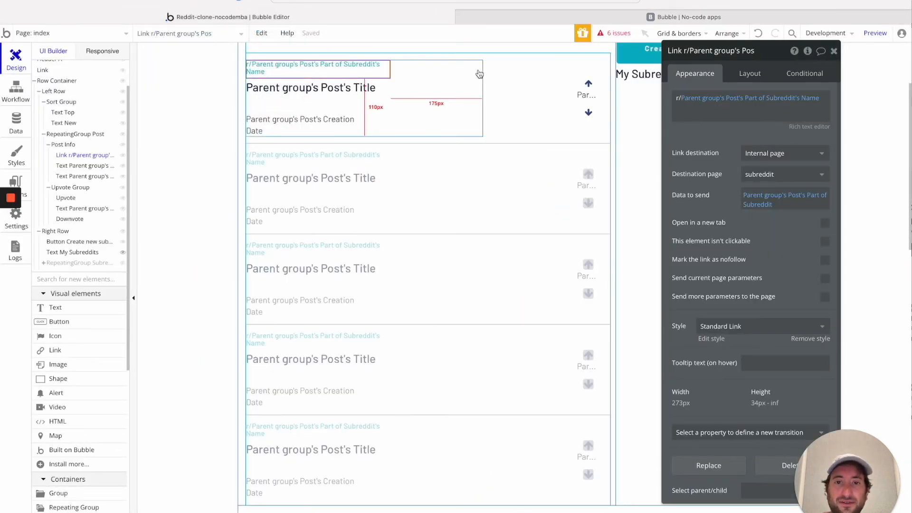
pyautogui.scroll(5, 477, 79)
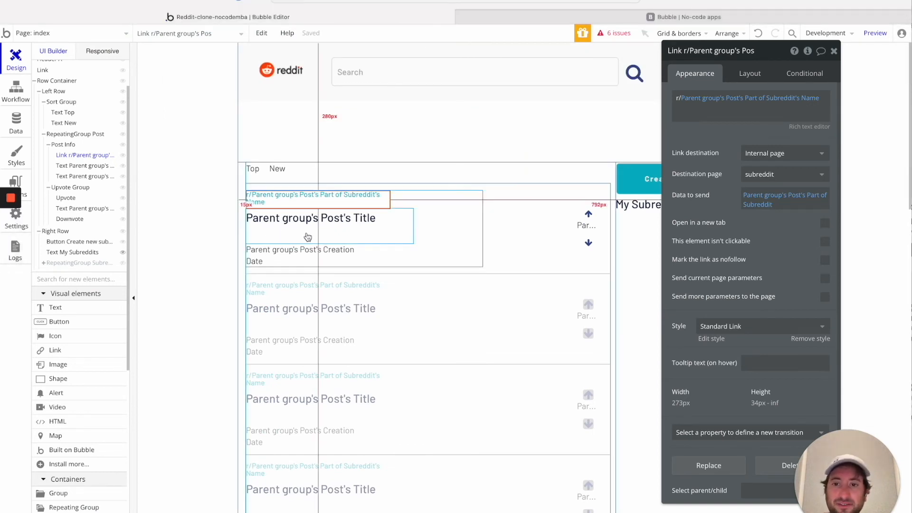
pyautogui.click(468, 225)
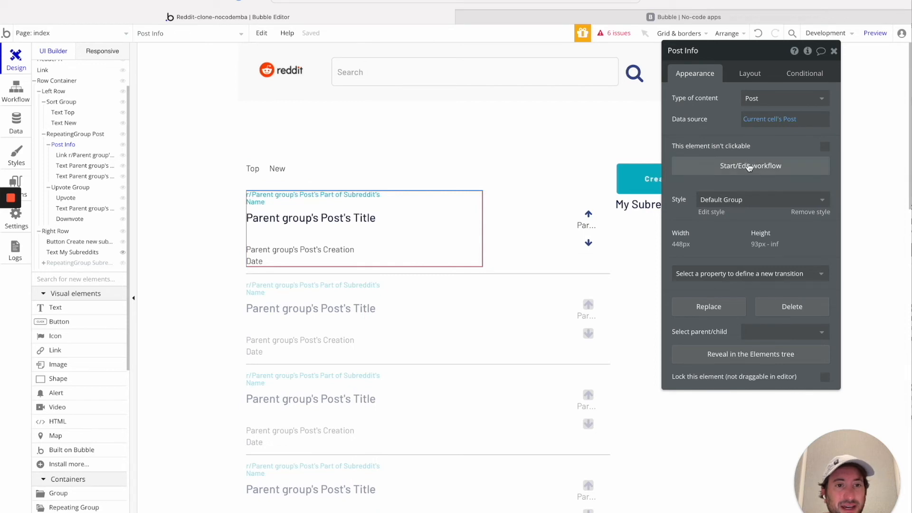
pyautogui.click(64, 147)
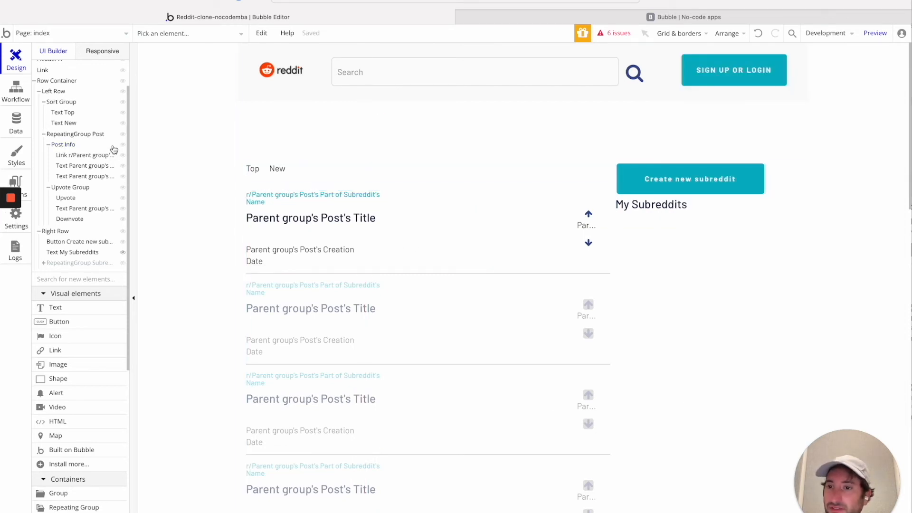
pyautogui.click(449, 235)
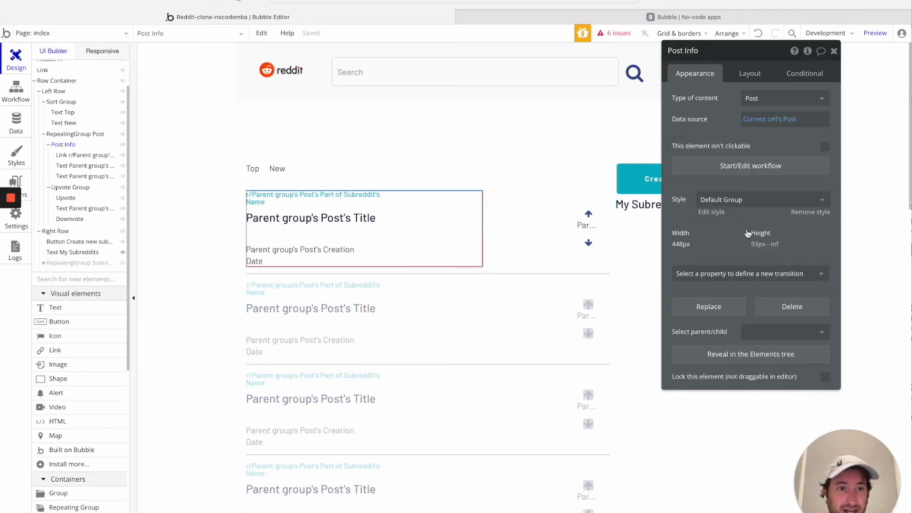
pyautogui.click(755, 71)
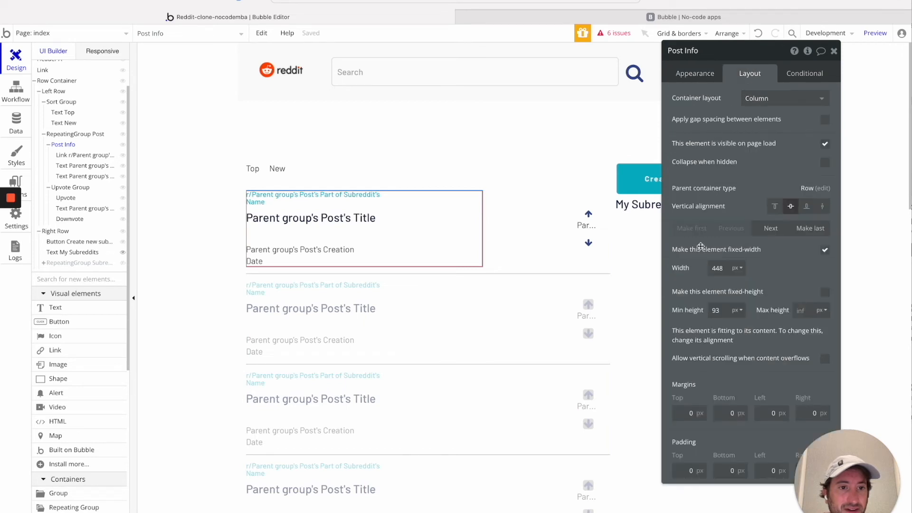
pyautogui.click(825, 250)
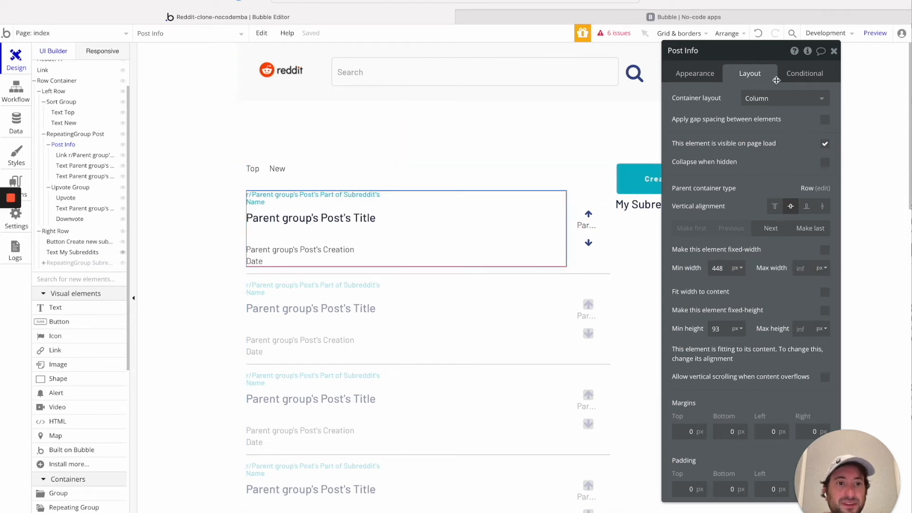
pyautogui.click(695, 75)
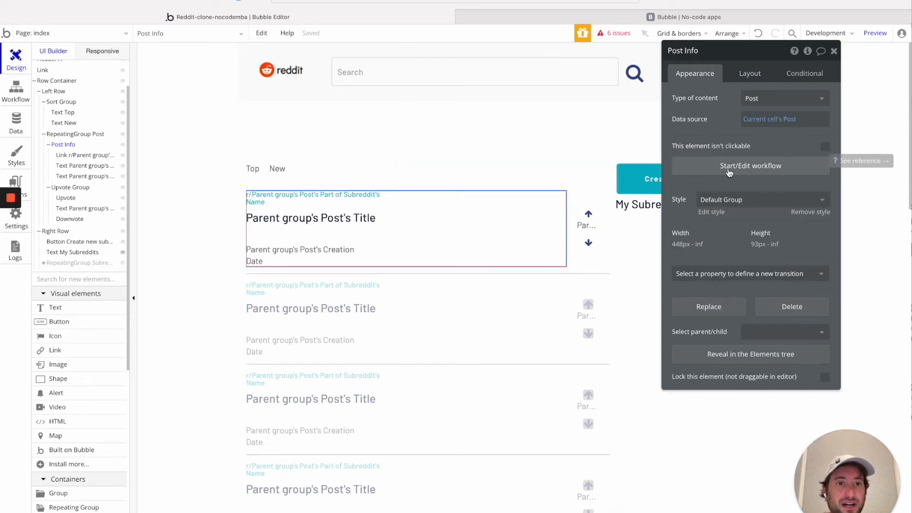
# Create a click workflow for the Post Info group with a Go to page action whose destination is the post page.
pyautogui.click(732, 172)
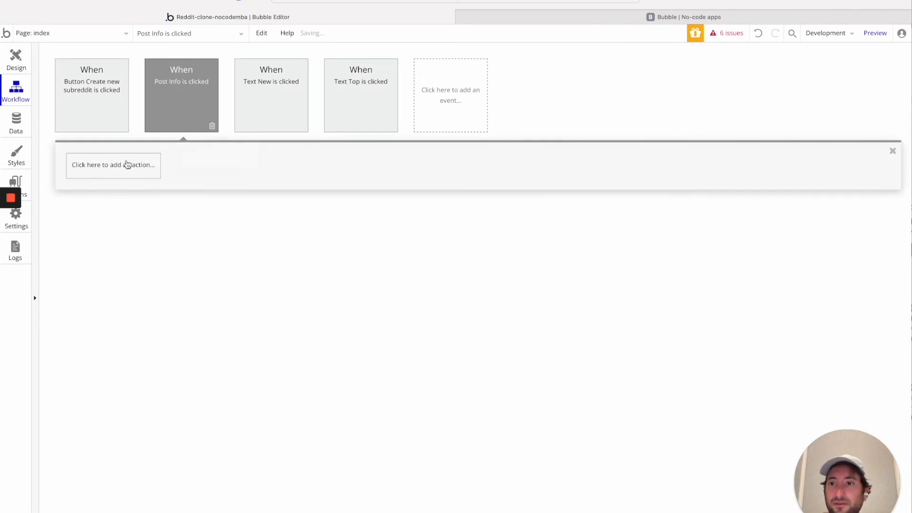
pyautogui.click(123, 165)
pyautogui.moveTo(109, 224)
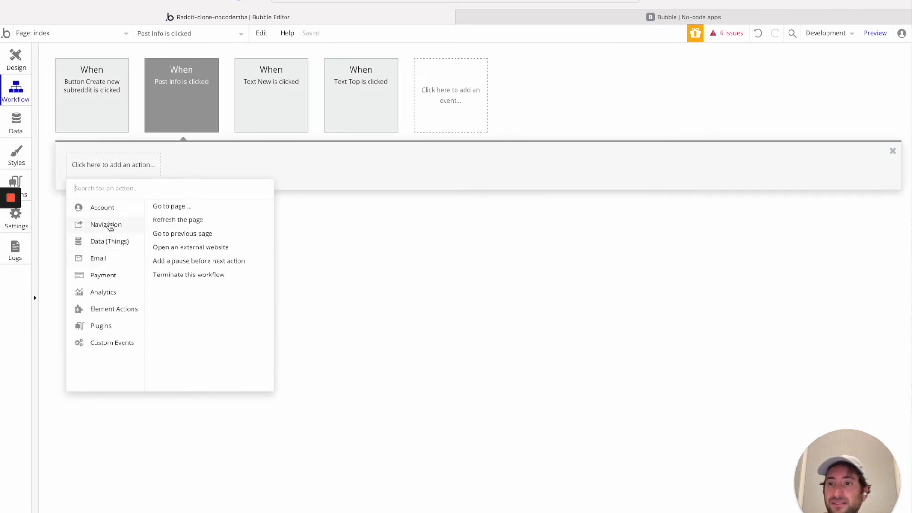
pyautogui.click(184, 211)
pyautogui.click(759, 76)
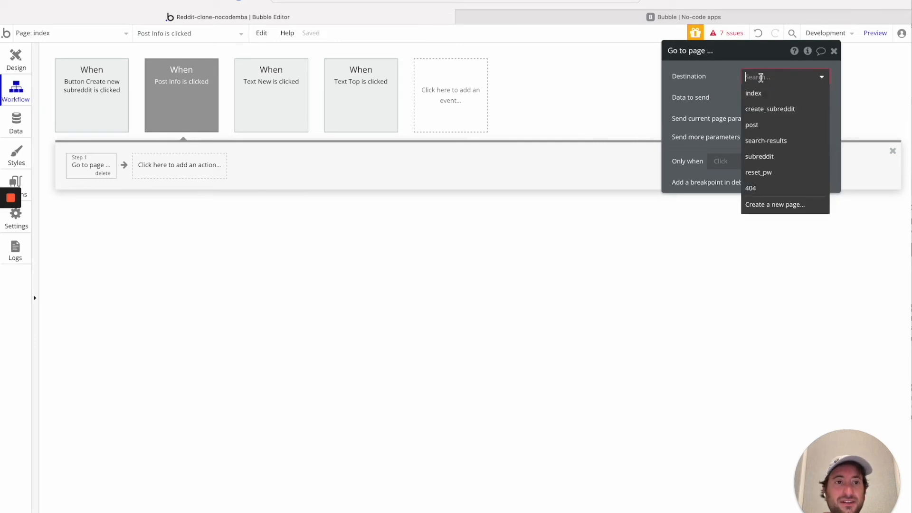
pyautogui.click(766, 125)
# Set the page navigation action's data to send to Current cell's Post.
pyautogui.click(759, 98)
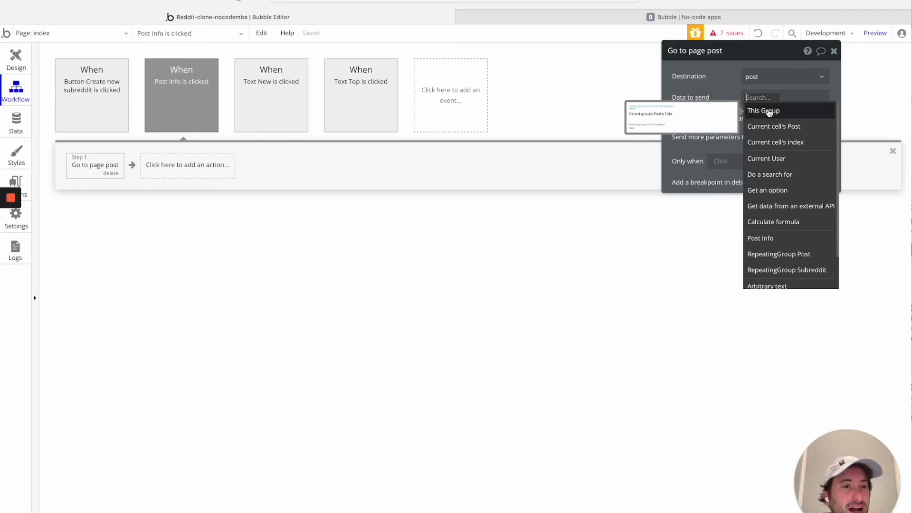
pyautogui.click(773, 126)
pyautogui.click(810, 97)
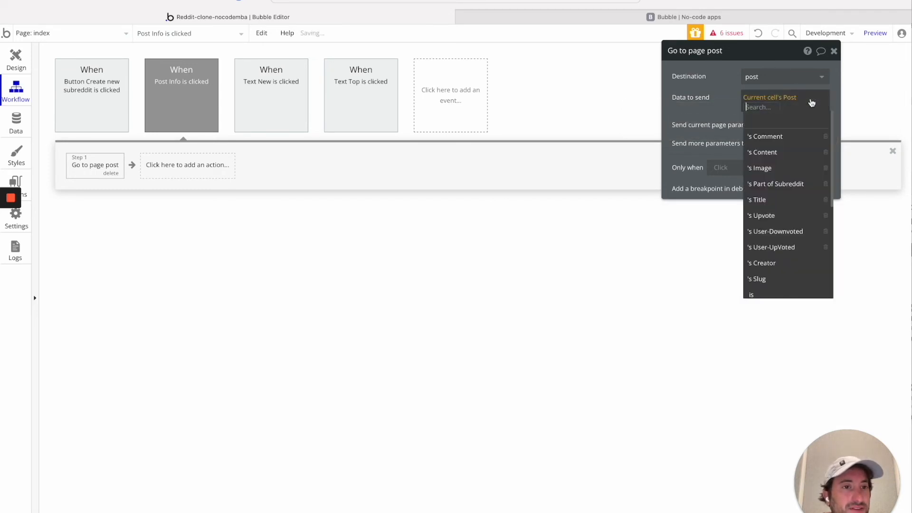
pyautogui.click(714, 98)
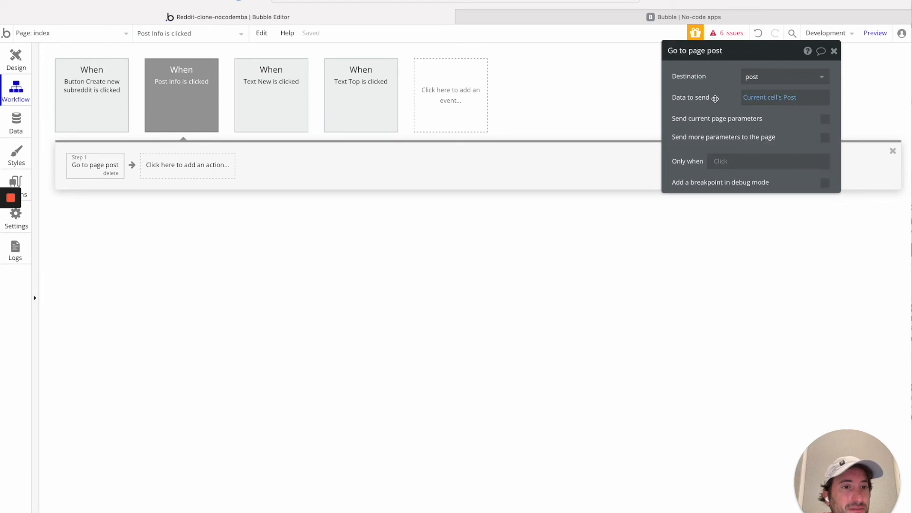
# Reload the app preview and open the first post in the list to test the navigation to its post page.
pyautogui.click(560, 16)
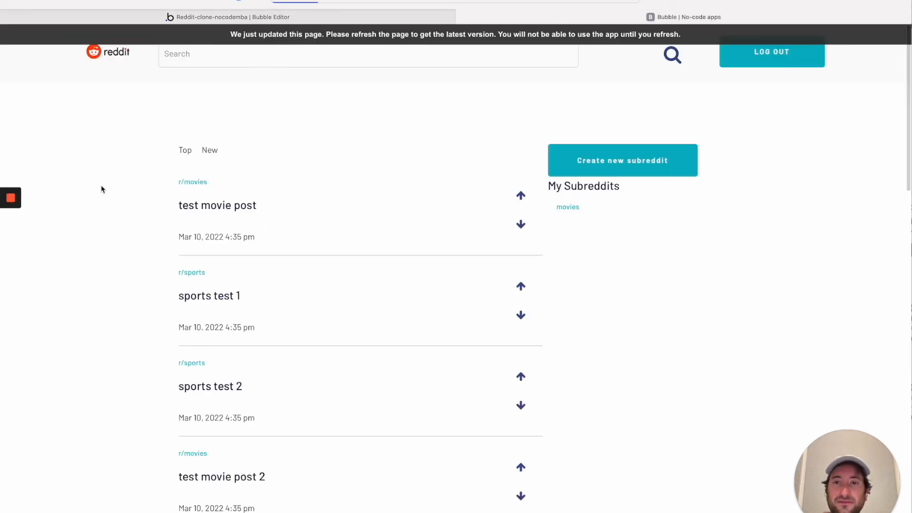
pyautogui.press('super+r')
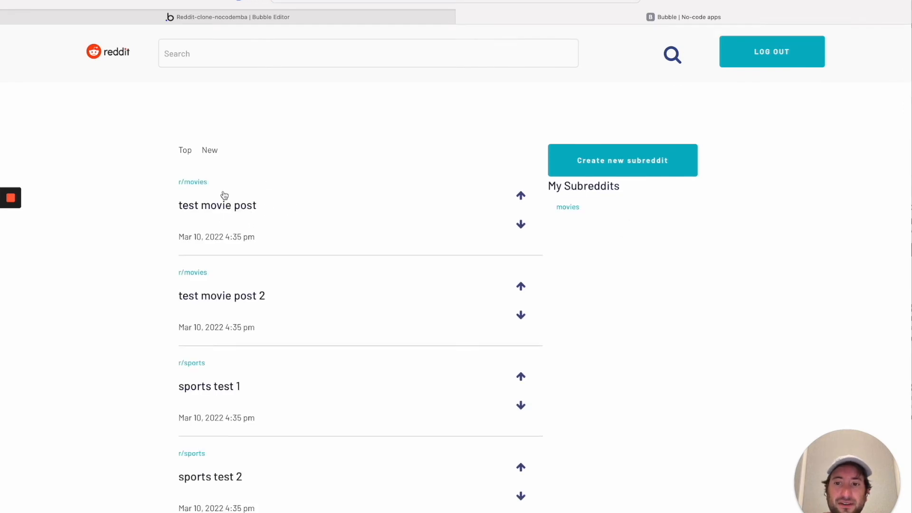
pyautogui.click(319, 213)
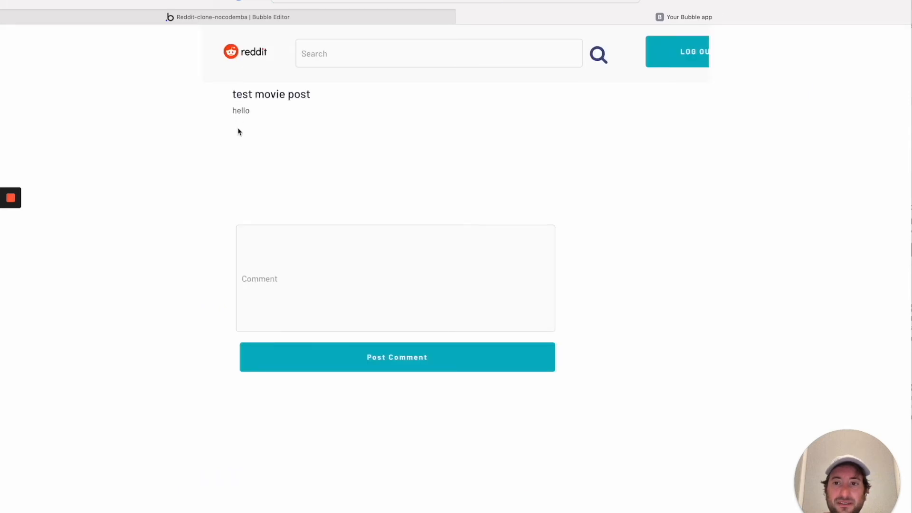
pyautogui.hscroll(-10, 295, 165)
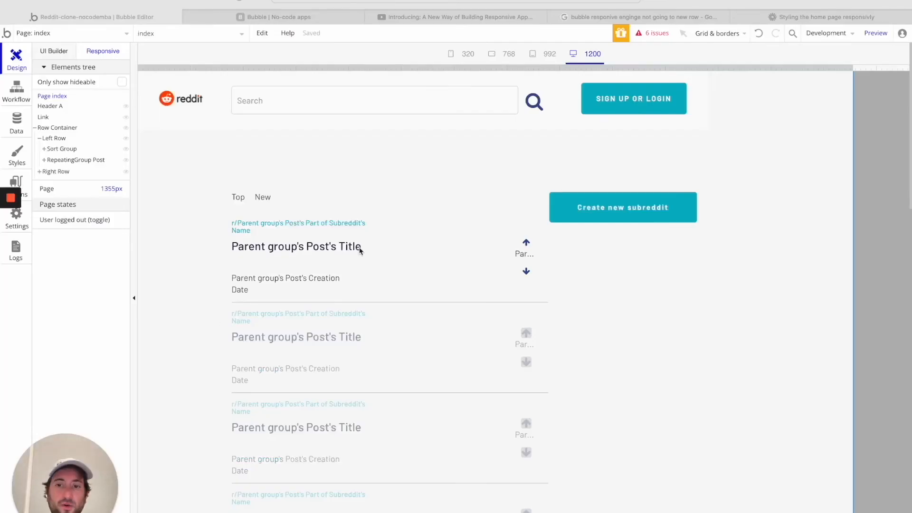
# Return to the index page's responsive editor and delete the empty Link element between the header and the Row Container.
pyautogui.click(373, 186)
pyautogui.click(317, 170)
pyautogui.click(47, 118)
pyautogui.click(44, 118)
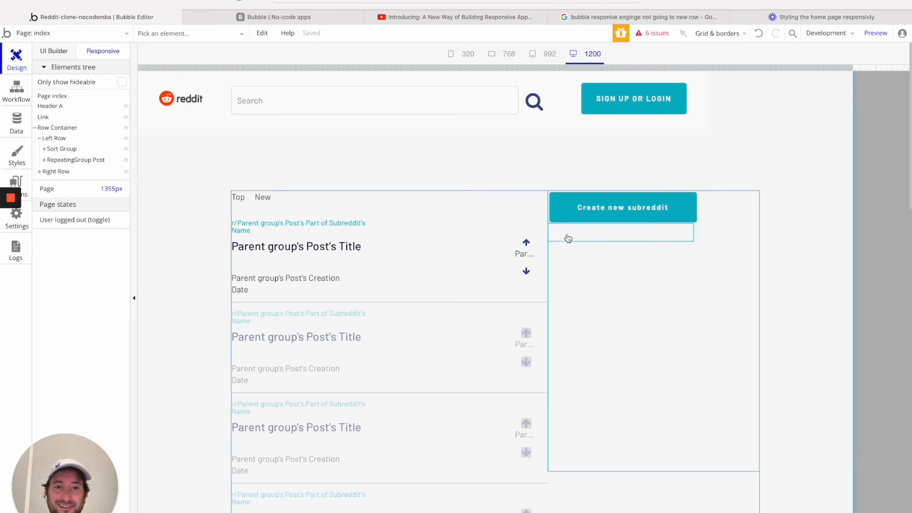
pyautogui.doubleClick(316, 151)
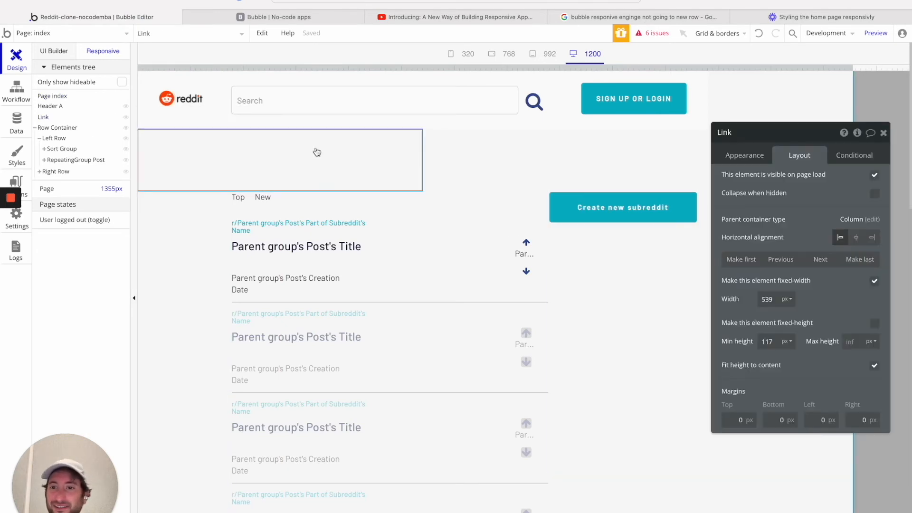
pyautogui.click(46, 122)
pyautogui.click(40, 122)
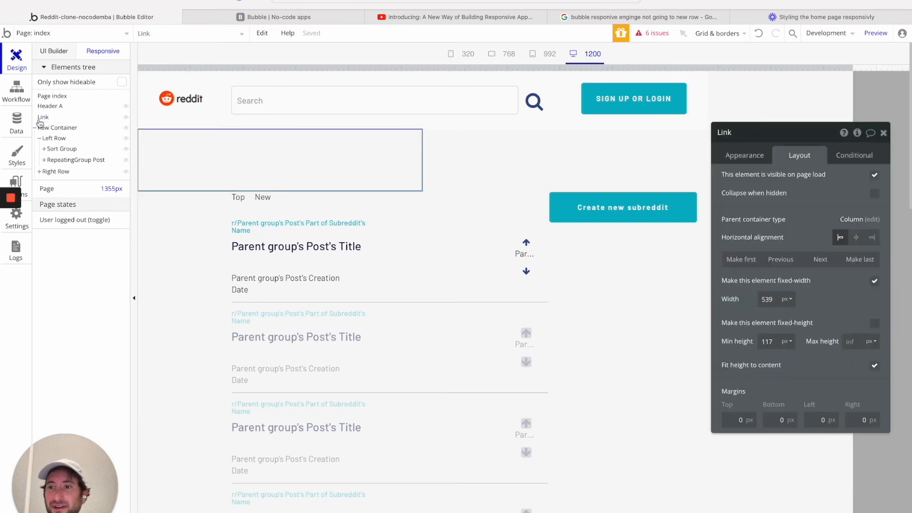
pyautogui.press('Delete')
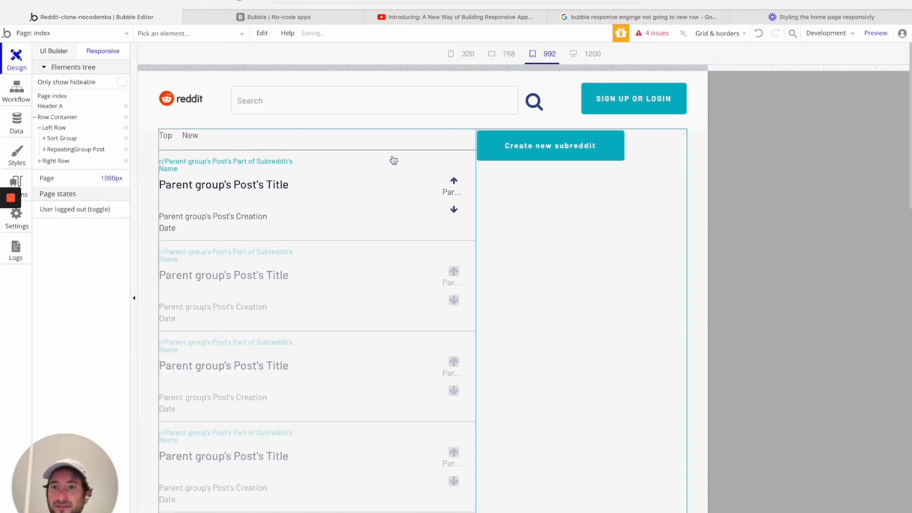
# Give the Row Container a top margin of 30 px.
pyautogui.click(61, 119)
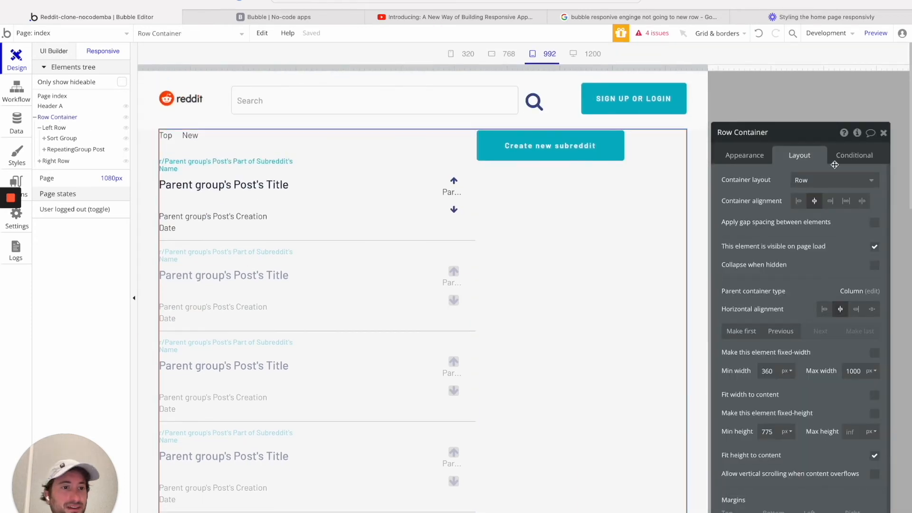
pyautogui.scroll(-1, 810, 239)
pyautogui.scroll(1, 803, 285)
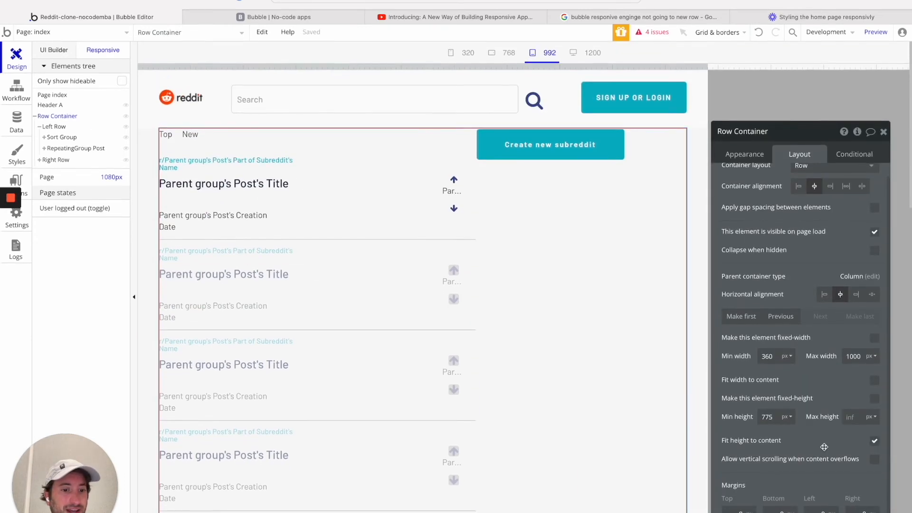
pyautogui.click(739, 509)
pyautogui.write('20')
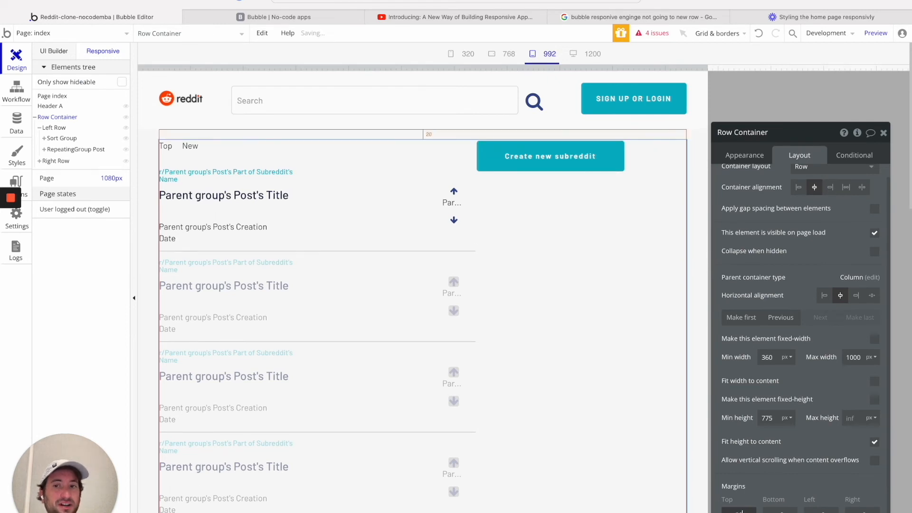
pyautogui.press('BackSpace')
pyautogui.press('BackSpace')
pyautogui.write('30')
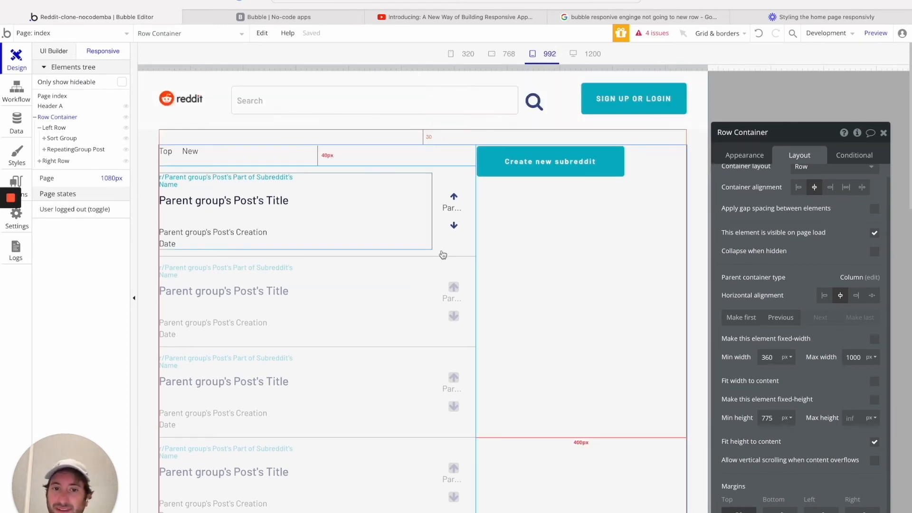
# Set the Left Row group's left and right margins to 10 px each.
pyautogui.click(59, 128)
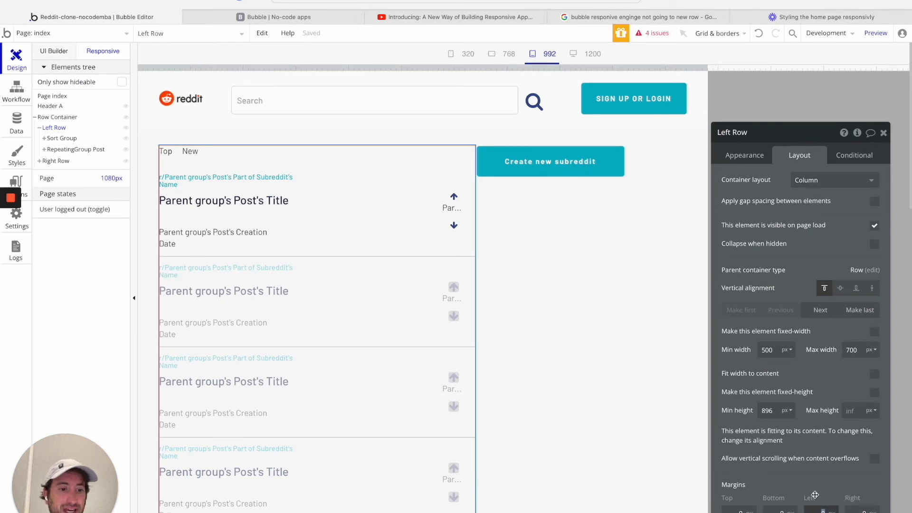
pyautogui.write('10')
pyautogui.press('Tab')
pyautogui.write('10')
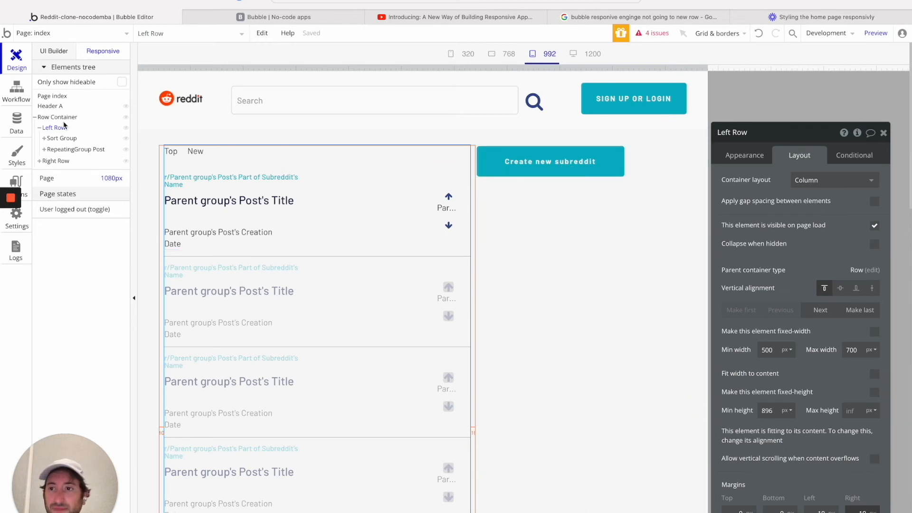
# Set the Right Row group's left and right margins to 10 px each.
pyautogui.click(61, 150)
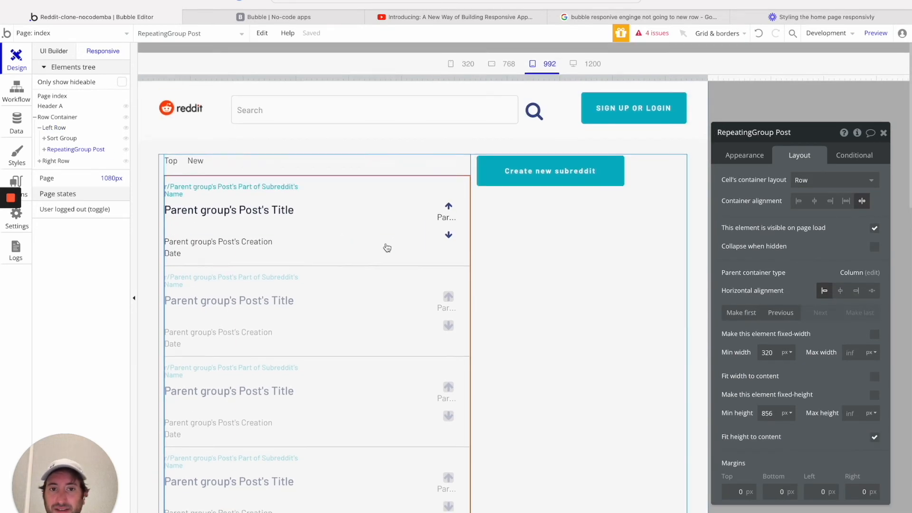
pyautogui.click(56, 163)
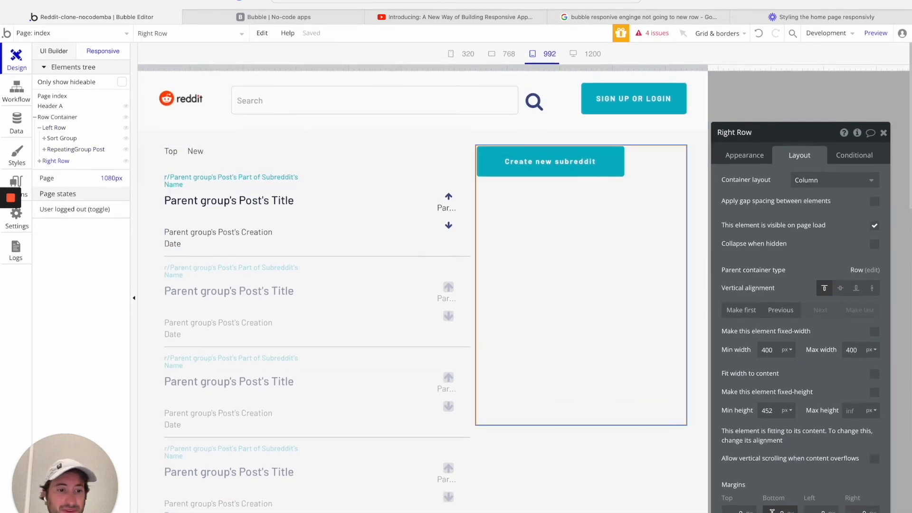
pyautogui.click(821, 510)
pyautogui.write('10')
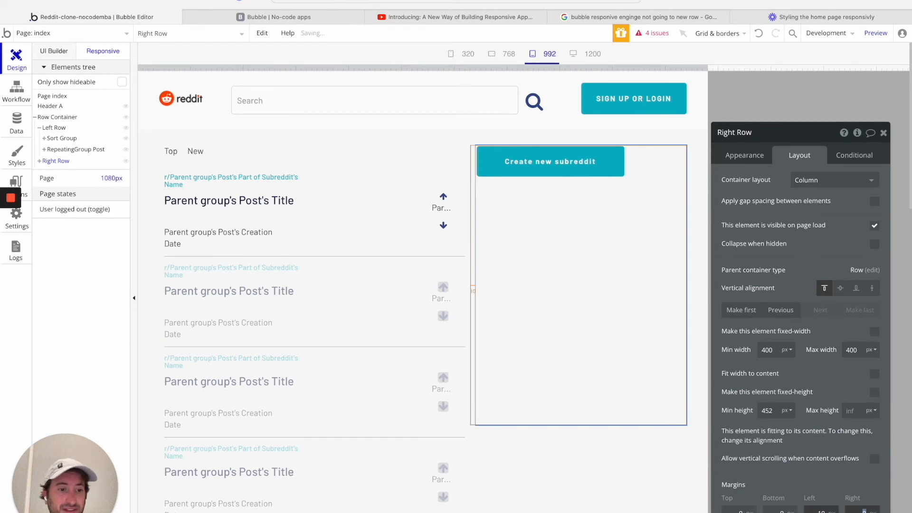
pyautogui.click(862, 511)
pyautogui.write('10')
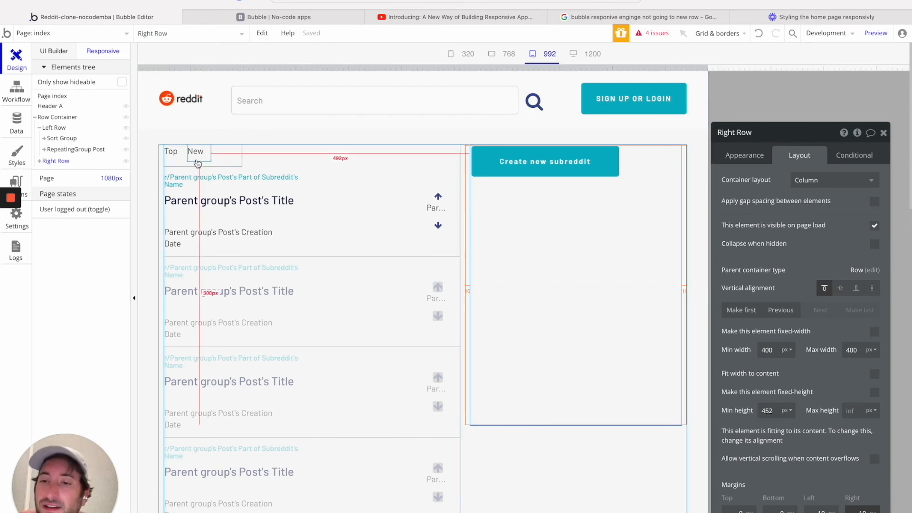
# Set the Row Container's minimum width to 320 px.
pyautogui.click(53, 118)
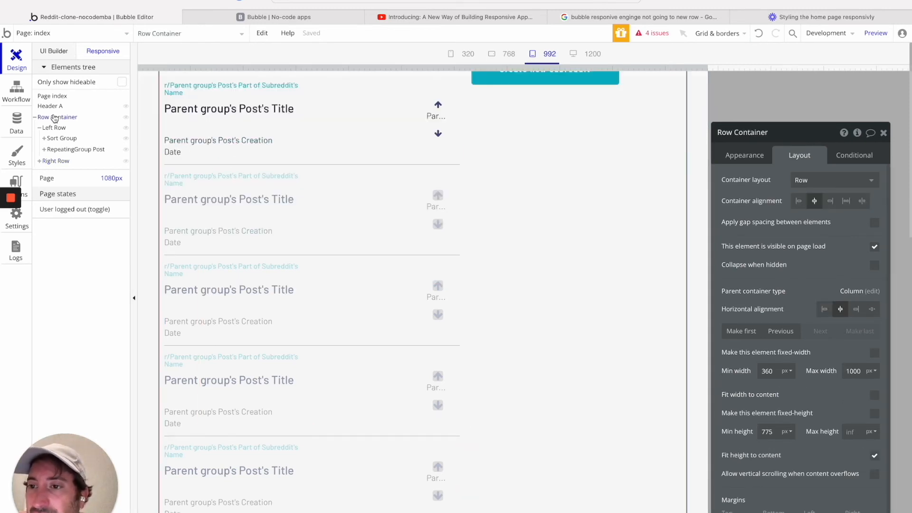
pyautogui.scroll(-1, 807, 304)
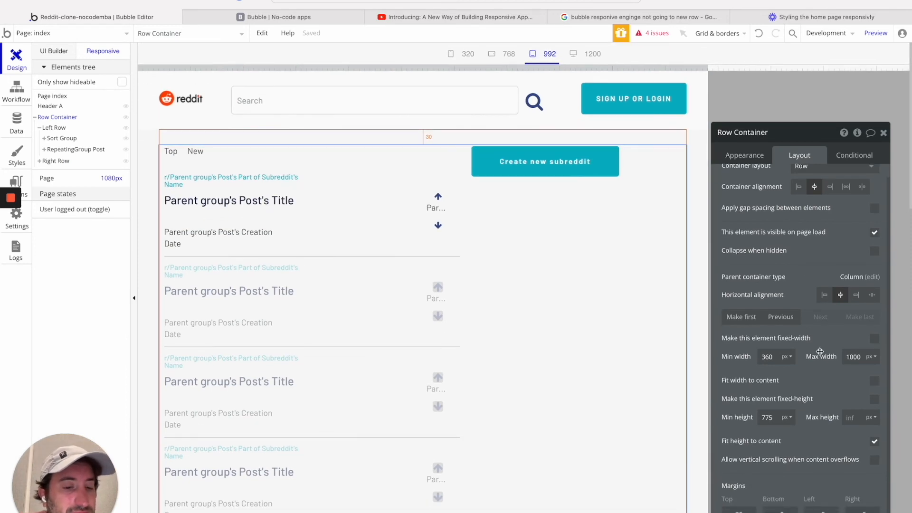
pyautogui.scroll(1, 819, 352)
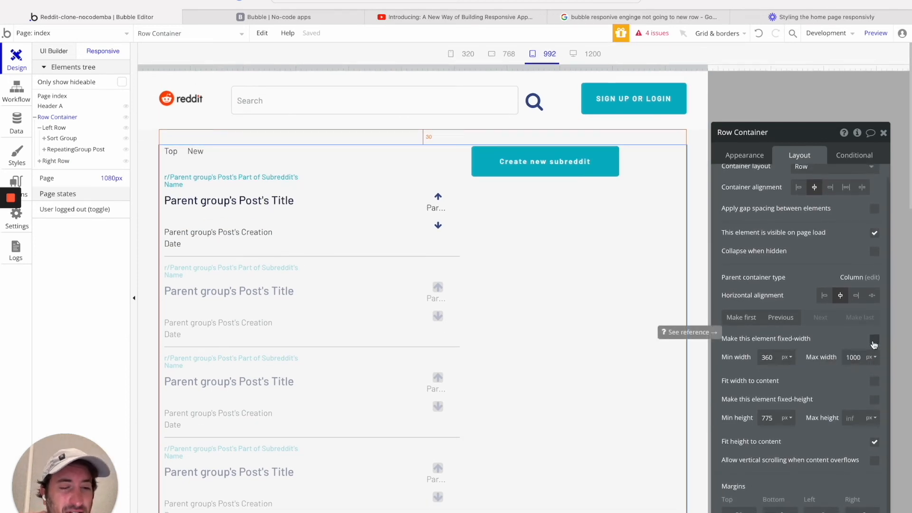
pyautogui.doubleClick(768, 358)
pyautogui.click(816, 368)
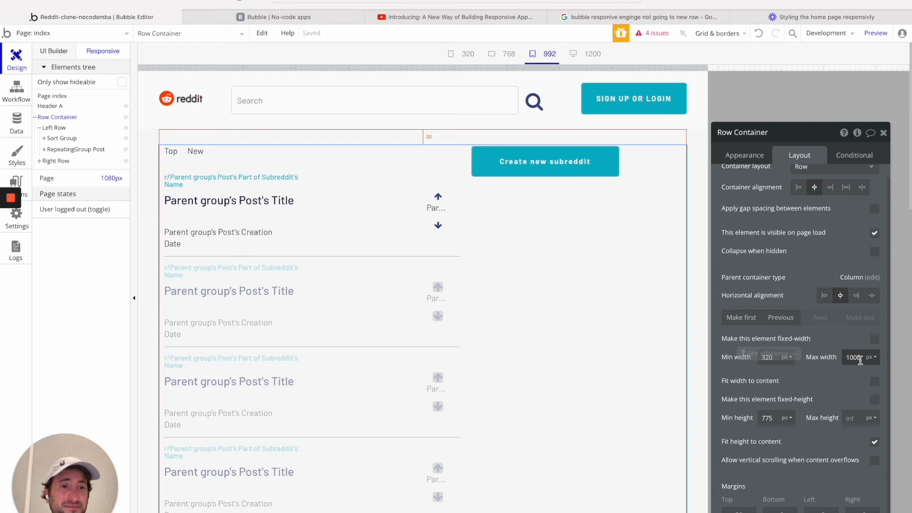
# Try a maximum width of 1200 px on the Row Container and set it back to 1000 px.
pyautogui.doubleClick(852, 357)
pyautogui.write('2')
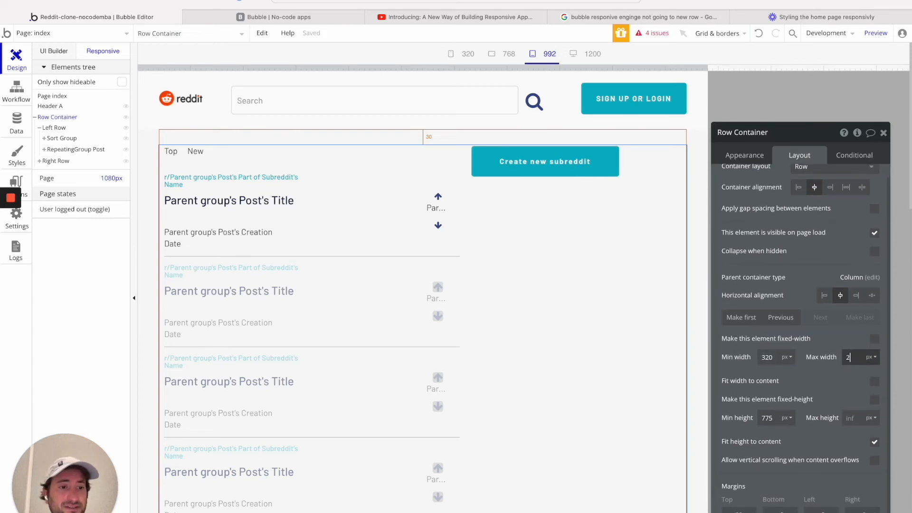
pyautogui.press('Return')
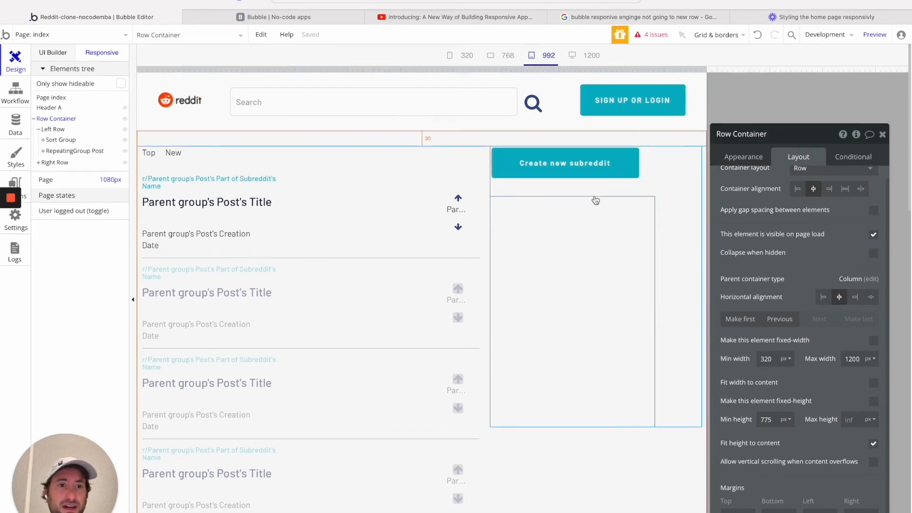
pyautogui.doubleClick(850, 358)
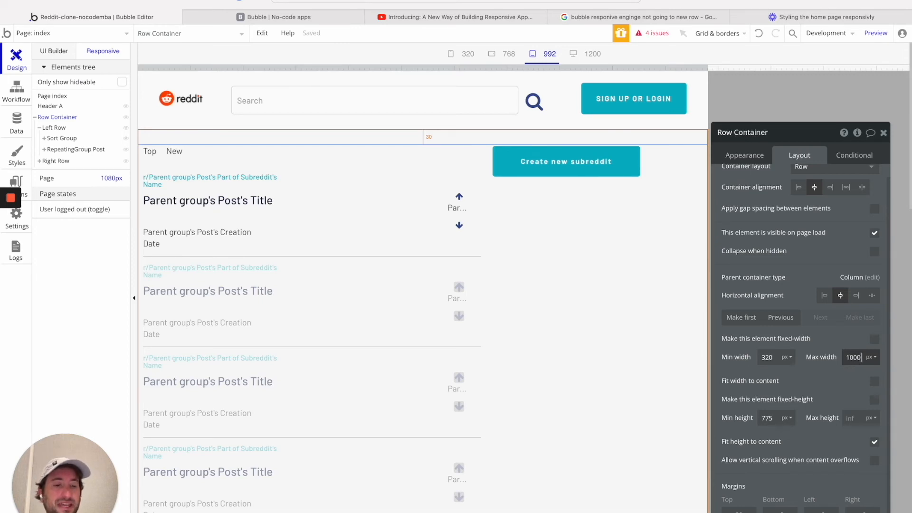
pyautogui.press('Return')
# Set the Left Row group's minimum width to 600 px.
pyautogui.moveTo(61, 129)
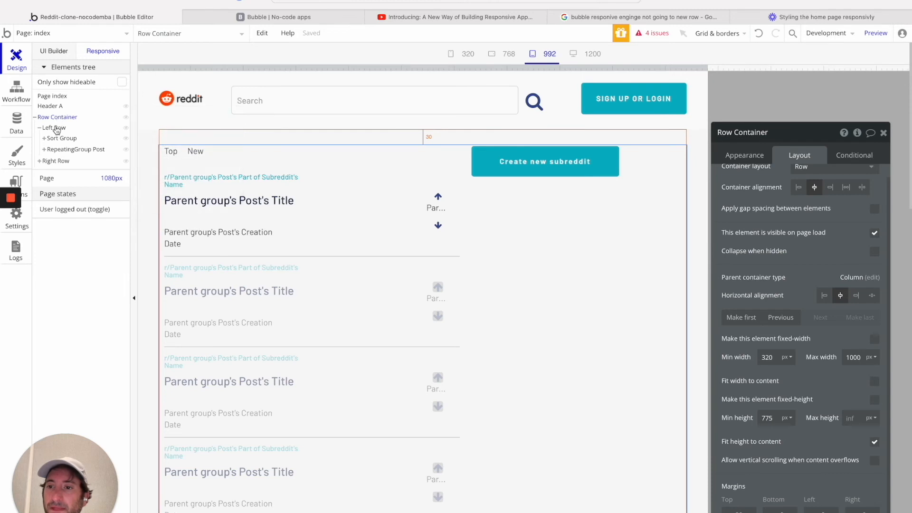
pyautogui.click(56, 129)
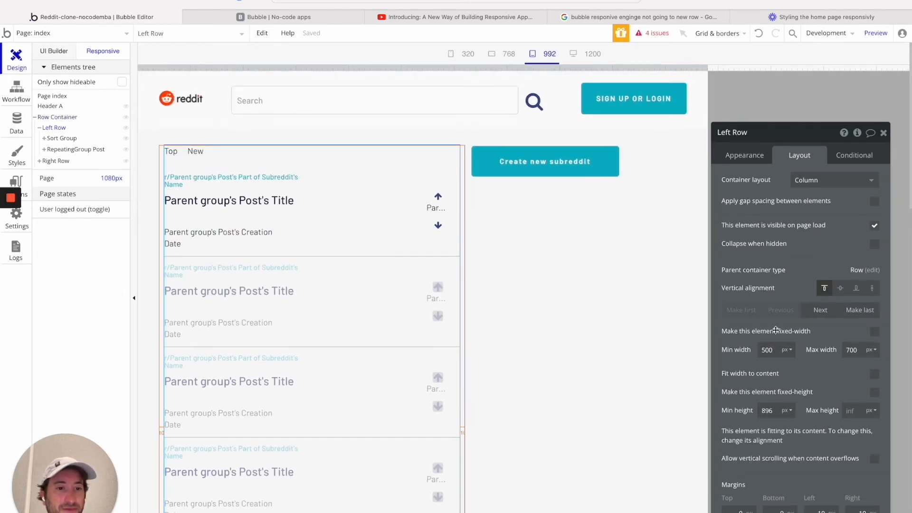
pyautogui.click(766, 350)
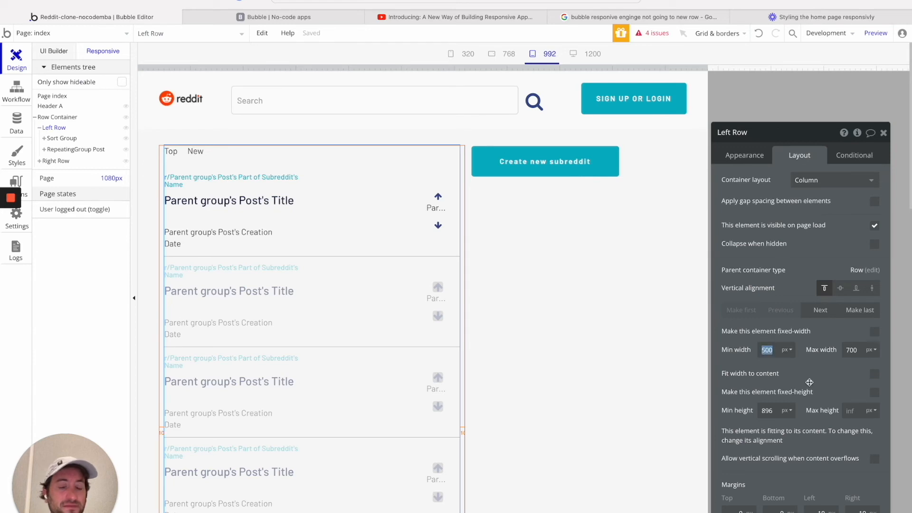
pyautogui.press('Return')
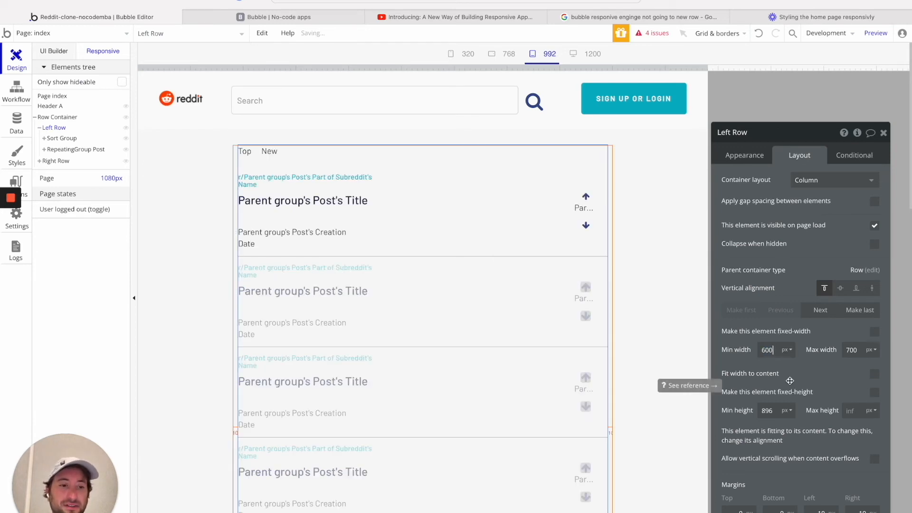
# Set the Left Row group's minimum width to 550 px.
pyautogui.click(764, 350)
pyautogui.write('55')
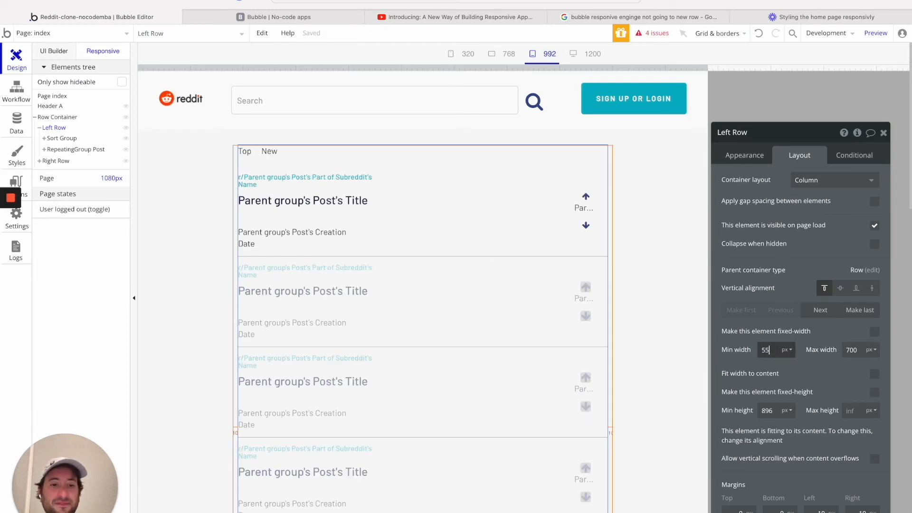
pyautogui.write('0')
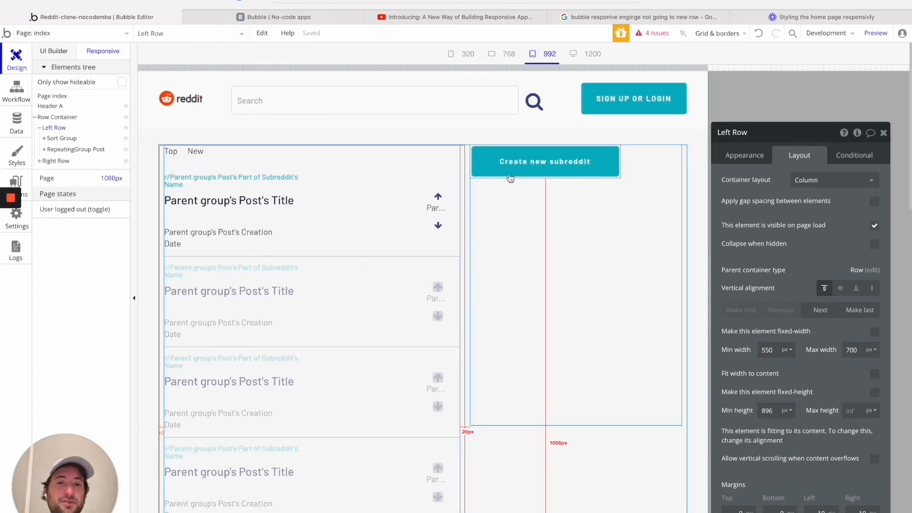
pyautogui.scroll(-2, 550, 273)
pyautogui.scroll(2, 523, 273)
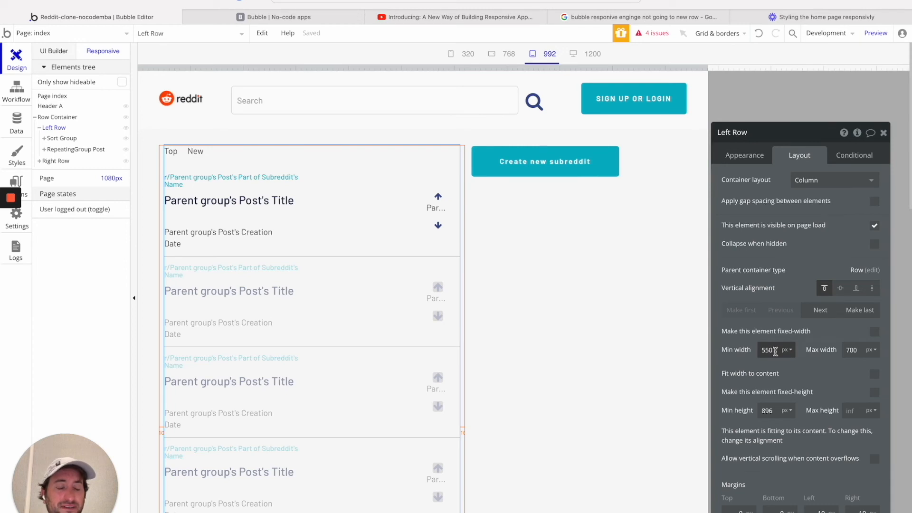
pyautogui.click(765, 350)
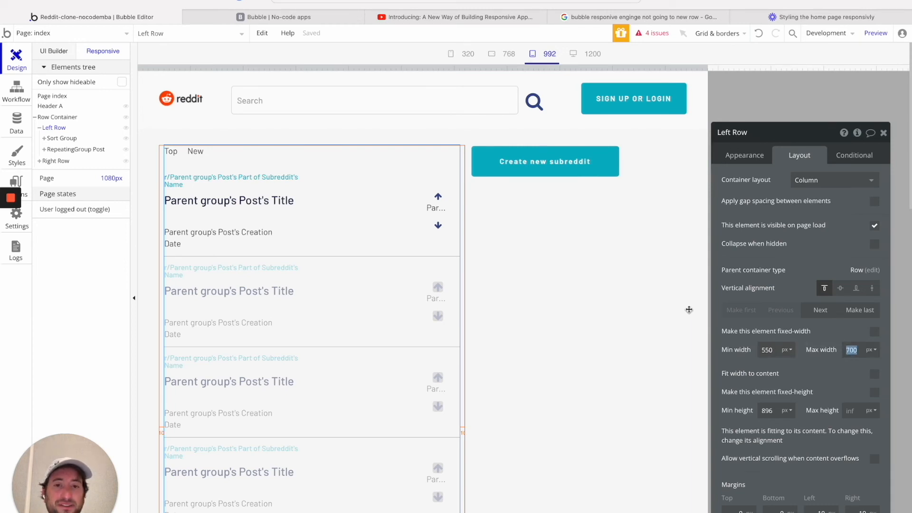
# Set the Right Row group's minimum and maximum width to 320 px and make it fixed-width.
pyautogui.click(55, 161)
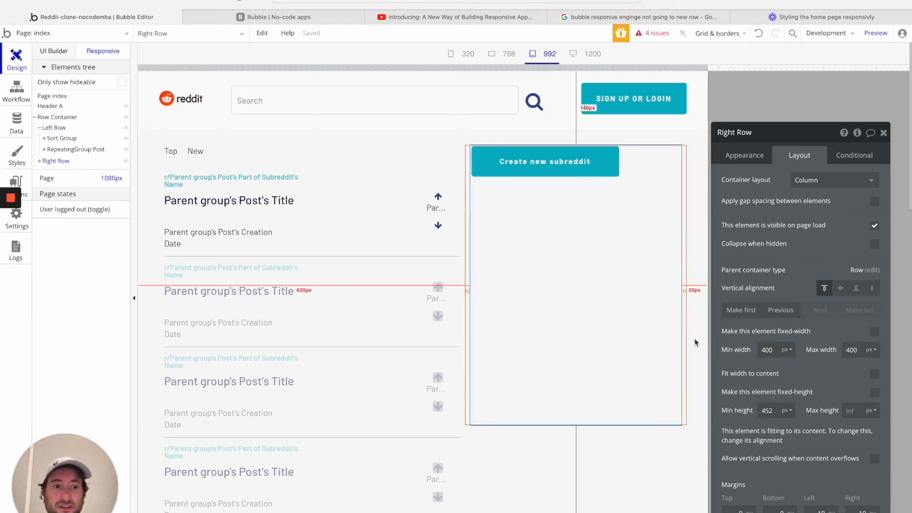
pyautogui.click(765, 350)
pyautogui.write('320')
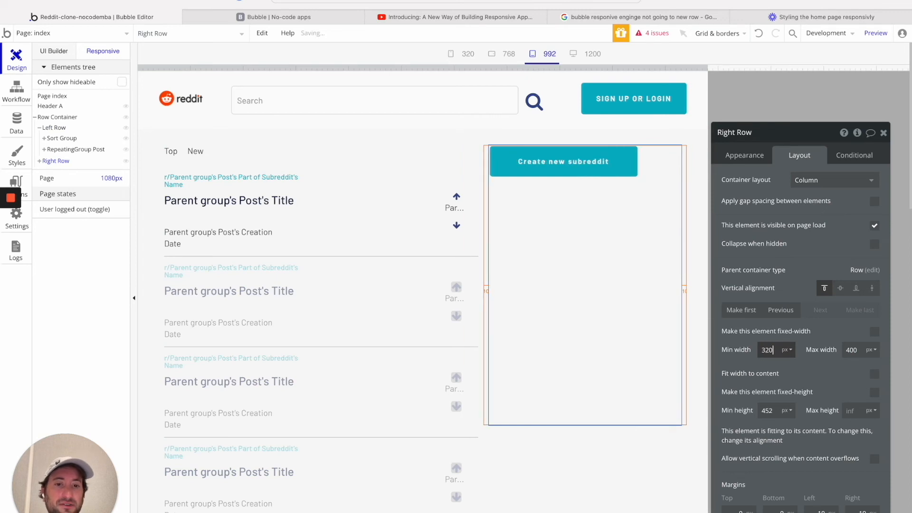
pyautogui.click(855, 346)
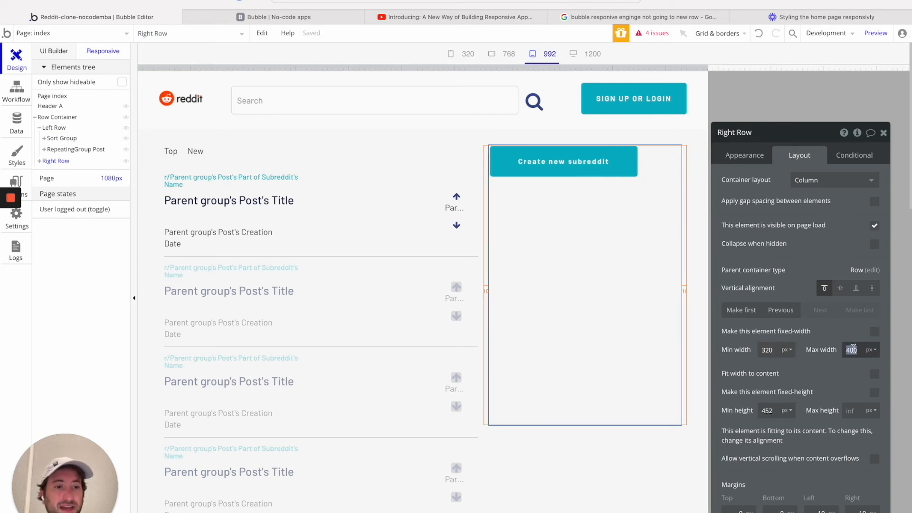
pyautogui.press('Return')
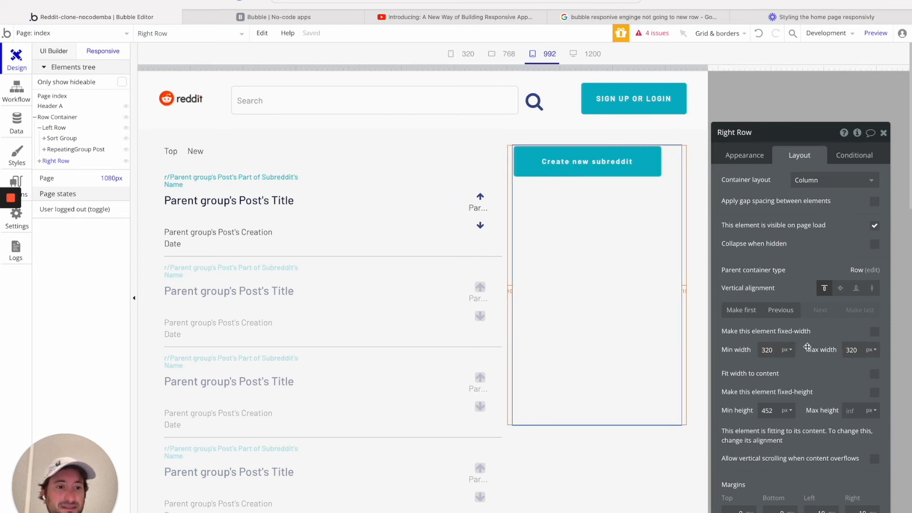
pyautogui.click(872, 332)
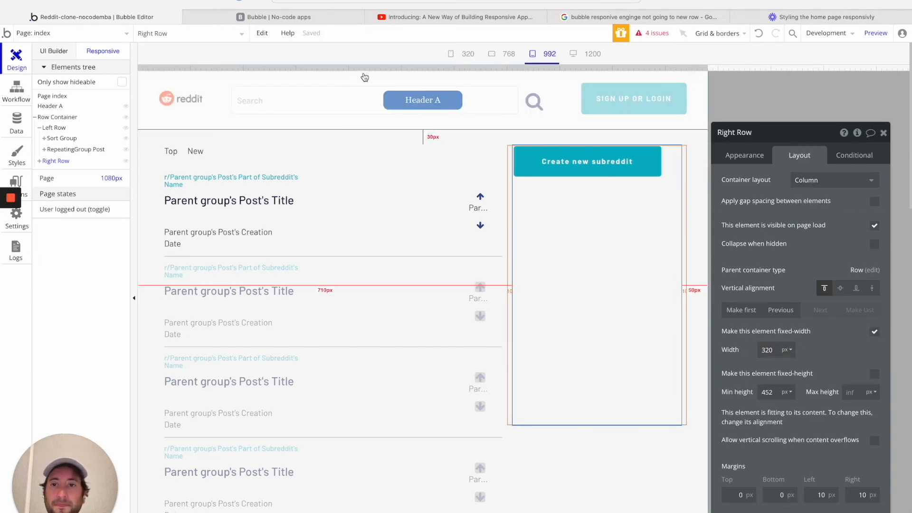
# Examine how the Right Row wraps inside the Row Container at narrower and wider page widths, reviewing both groups' layout settings.
pyautogui.moveTo(702, 76); pyautogui.dragTo(565, 75)
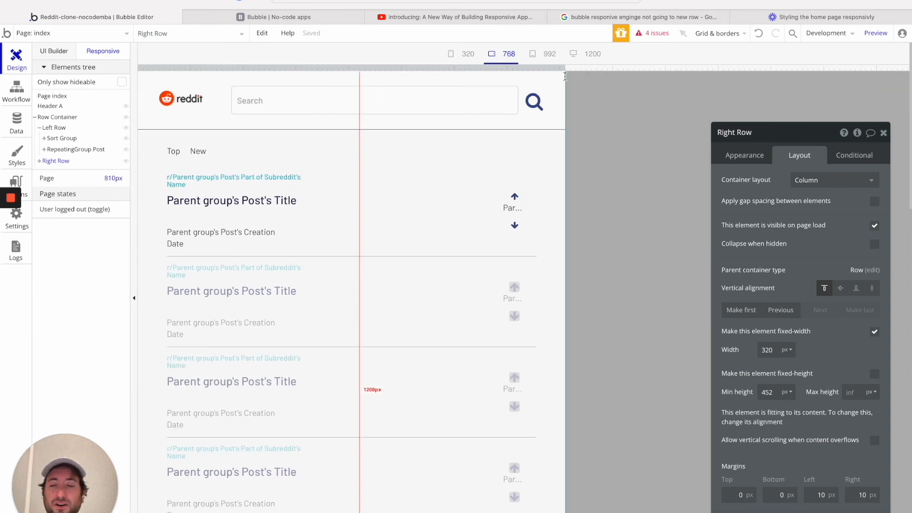
pyautogui.scroll(-5, 272, 202)
pyautogui.scroll(-3, 275, 232)
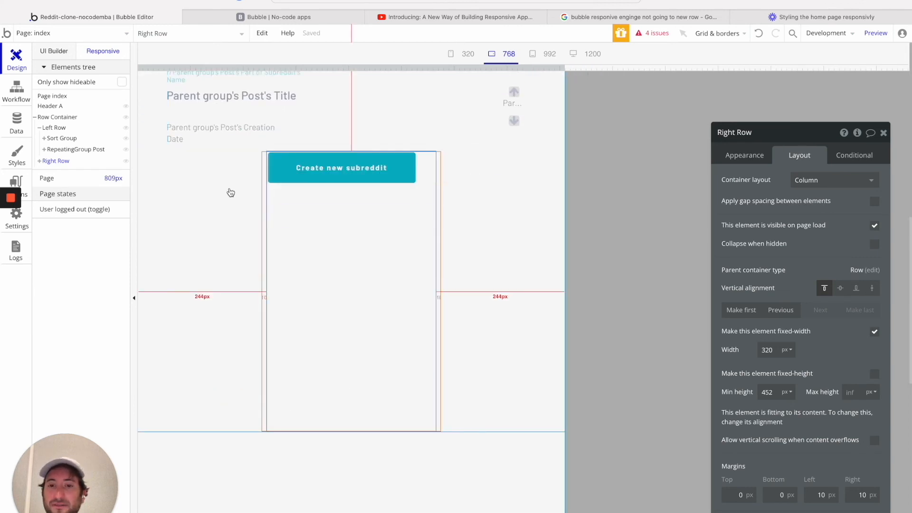
pyautogui.moveTo(566, 67); pyautogui.dragTo(595, 67)
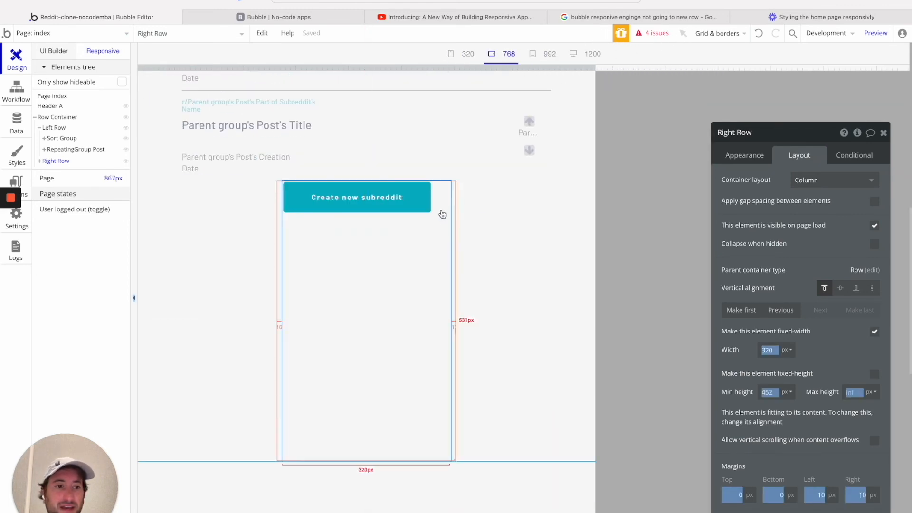
pyautogui.click(63, 162)
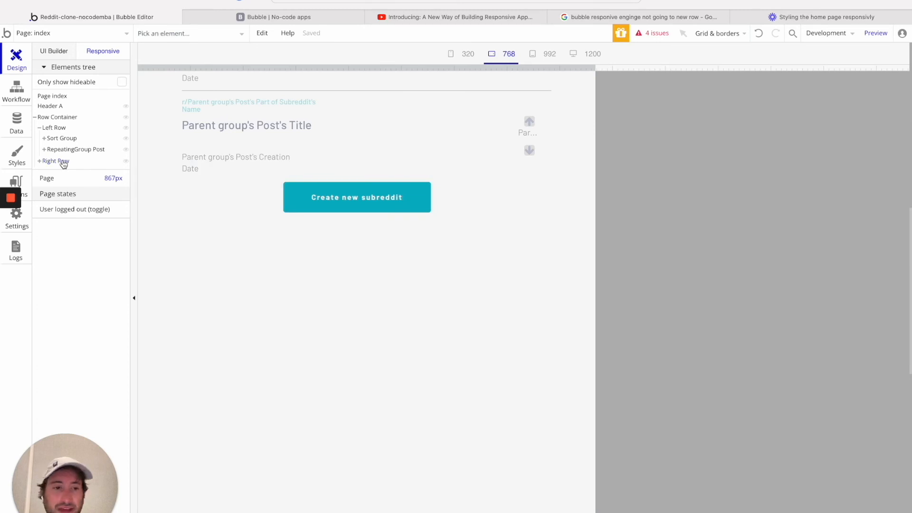
pyautogui.click(59, 162)
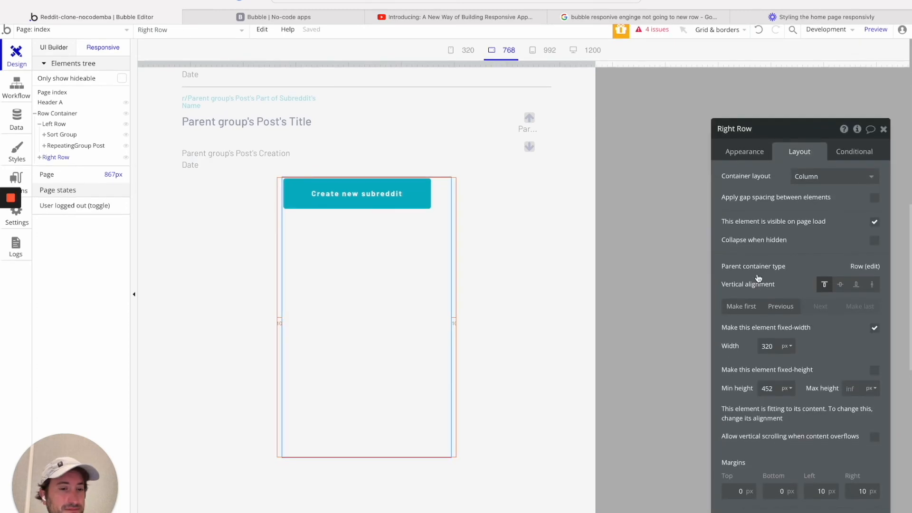
pyautogui.click(76, 117)
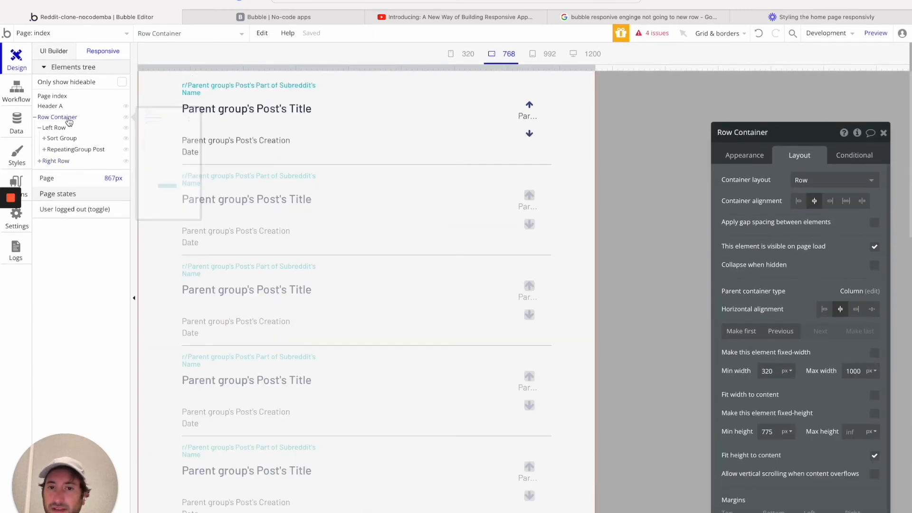
pyautogui.scroll(3, 437, 264)
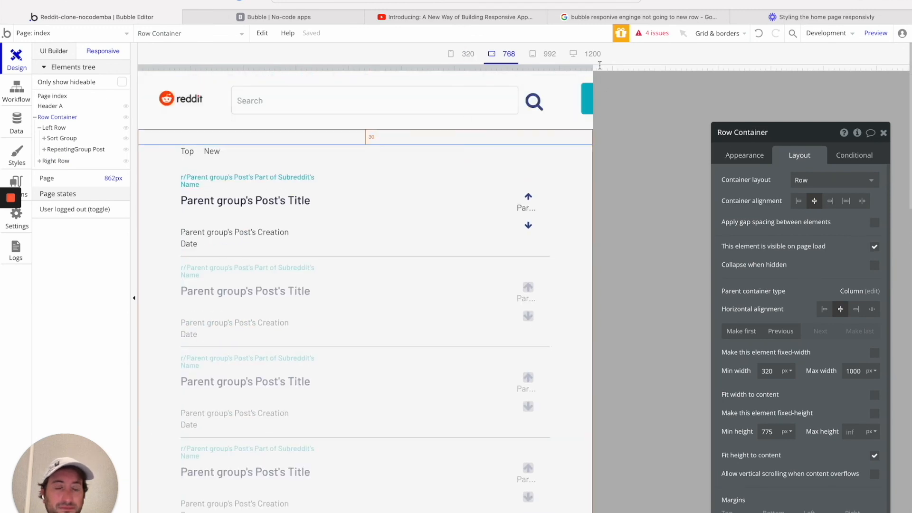
pyautogui.moveTo(592, 67); pyautogui.dragTo(764, 68)
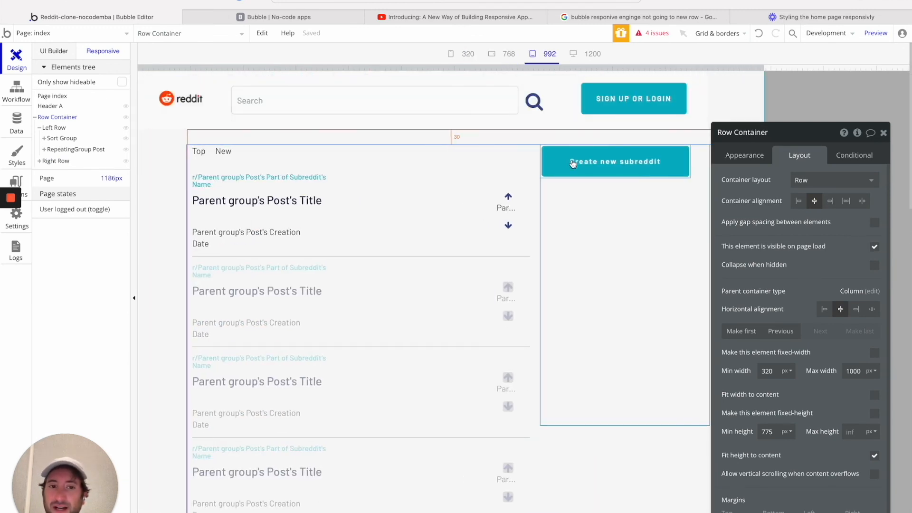
# Turn off the Right Row group's fixed width and clear its maximum width, checking the wrapping at a narrower page width.
pyautogui.click(587, 190)
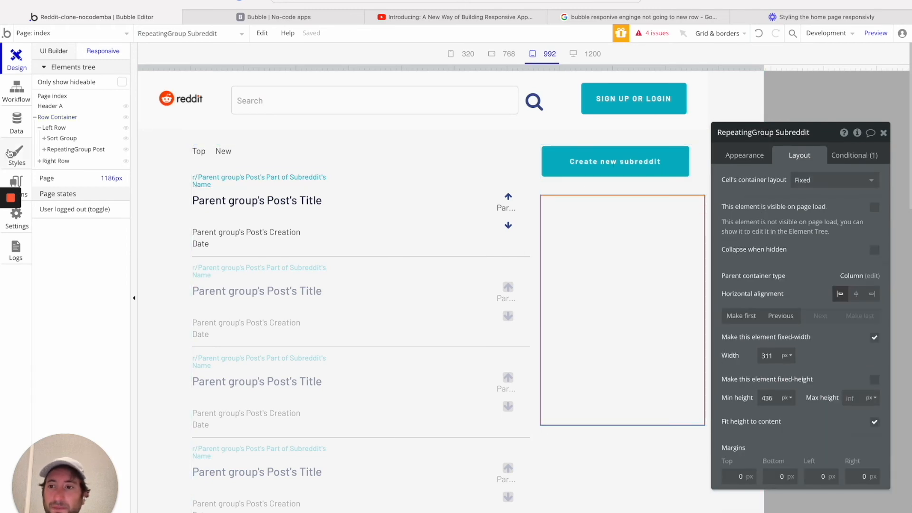
pyautogui.click(56, 161)
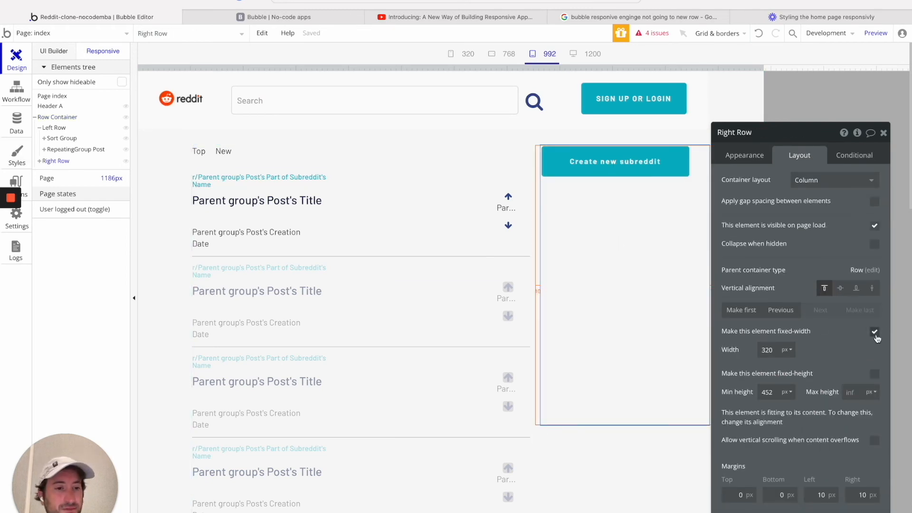
pyautogui.click(874, 332)
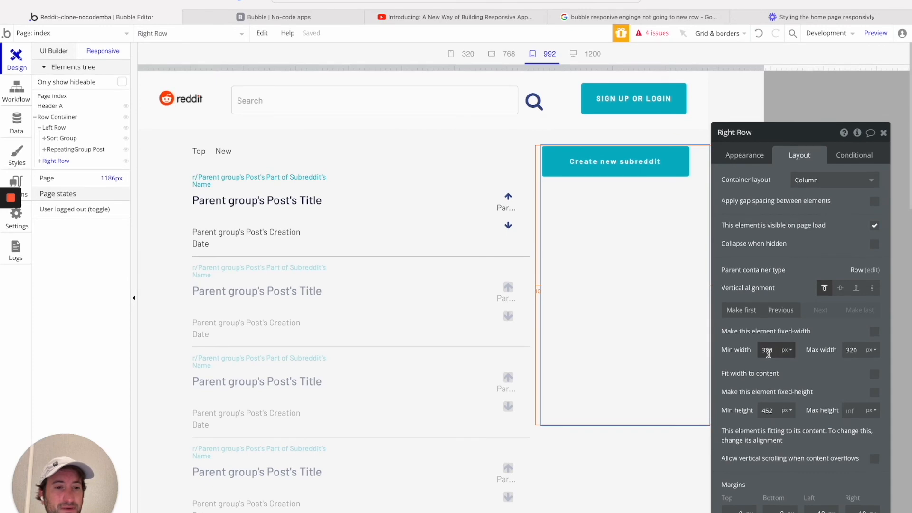
pyautogui.click(871, 350)
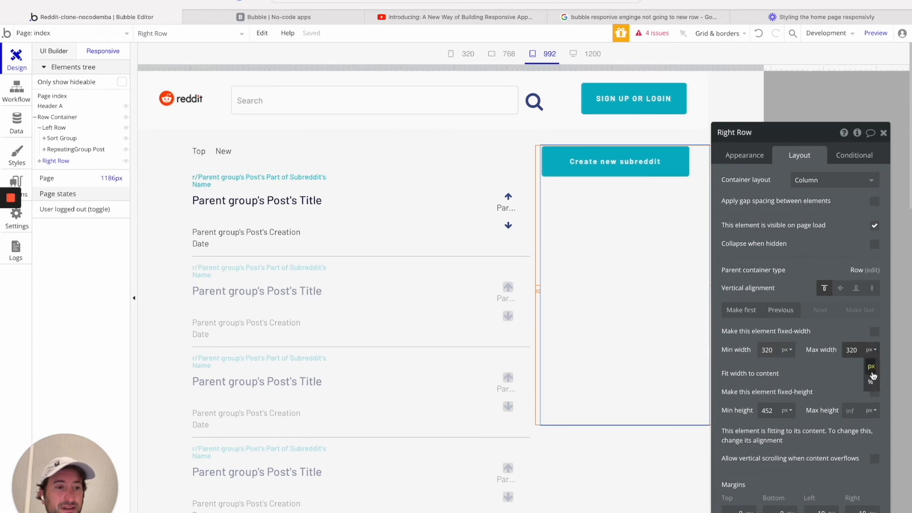
pyautogui.press('BackSpace')
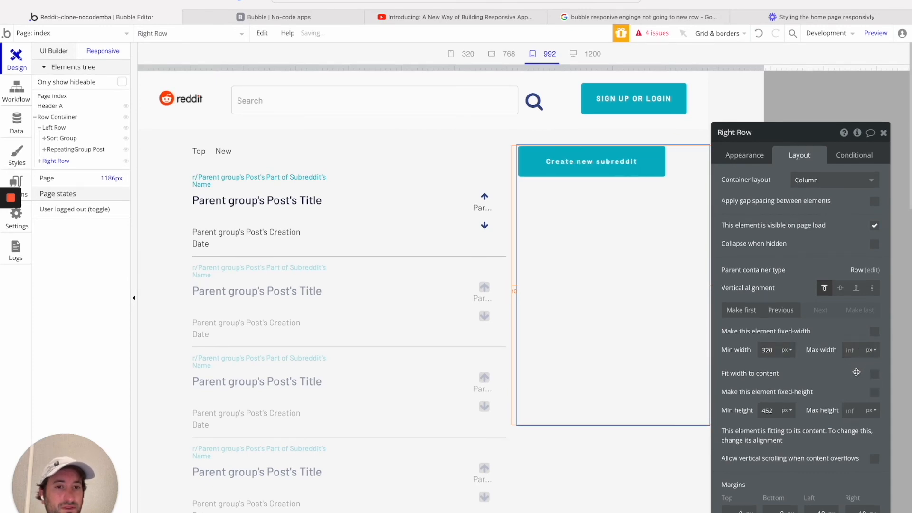
pyautogui.moveTo(768, 70); pyautogui.dragTo(602, 58)
pyautogui.scroll(-5, 434, 179)
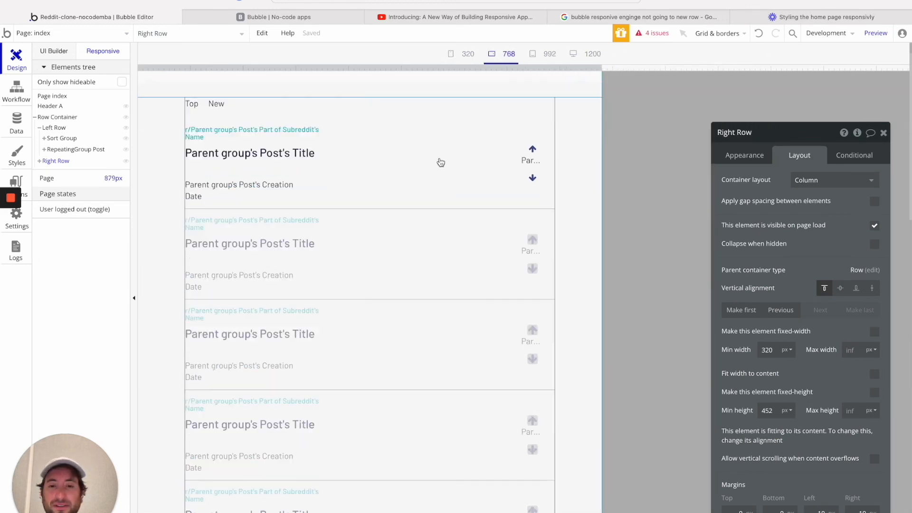
pyautogui.scroll(2, 364, 227)
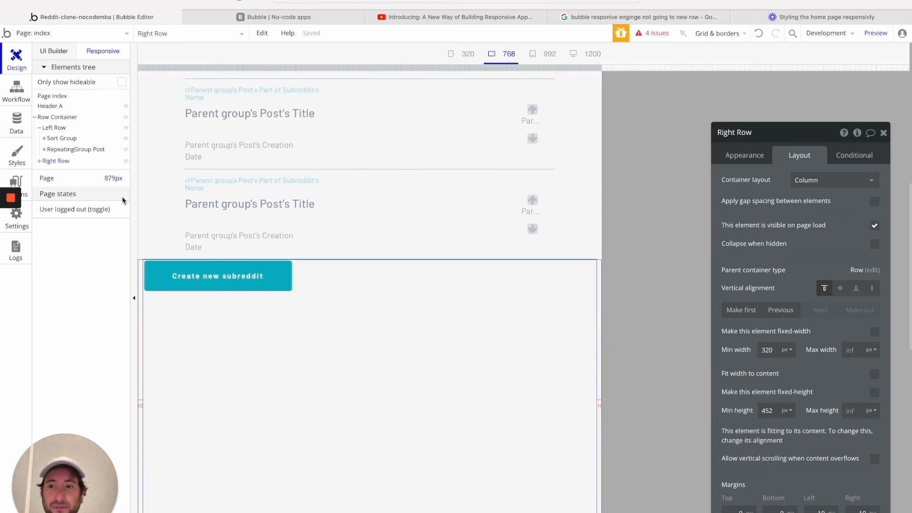
pyautogui.moveTo(601, 66); pyautogui.dragTo(745, 66)
pyautogui.click(589, 54)
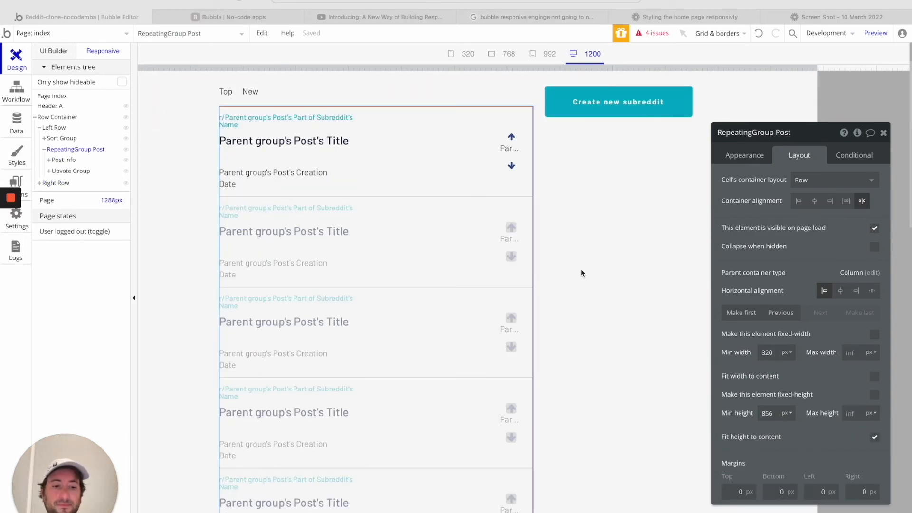
# Delete the workflow that runs when the Post Info group is clicked and return to the page design.
pyautogui.press('XF86AudioRaiseVolume')
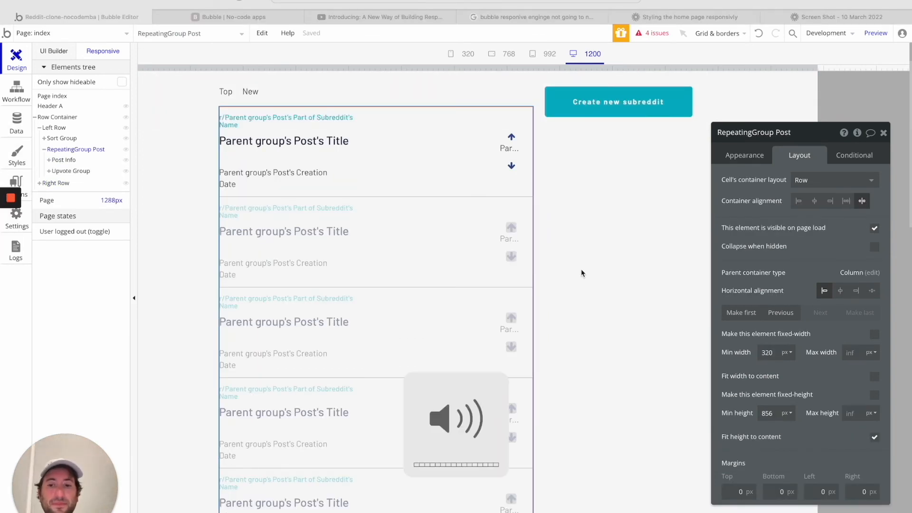
pyautogui.click(581, 273)
pyautogui.scroll(3, 581, 272)
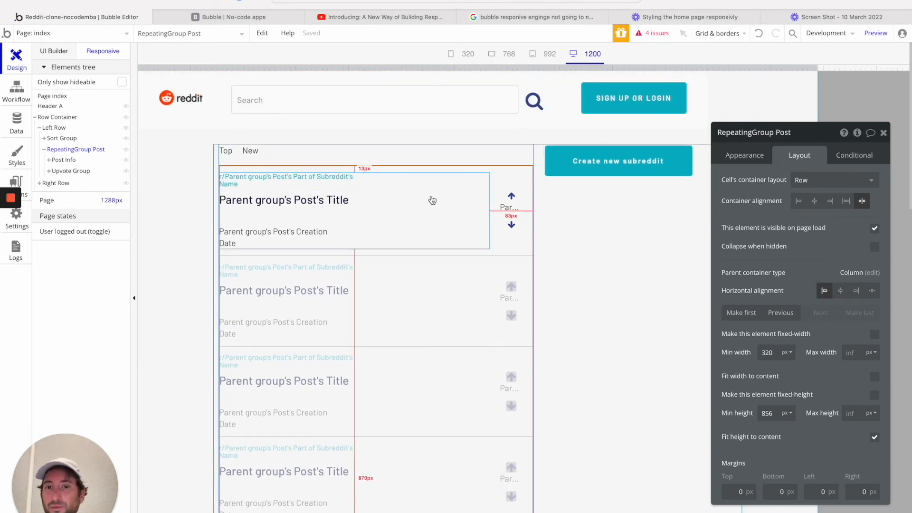
pyautogui.click(432, 200)
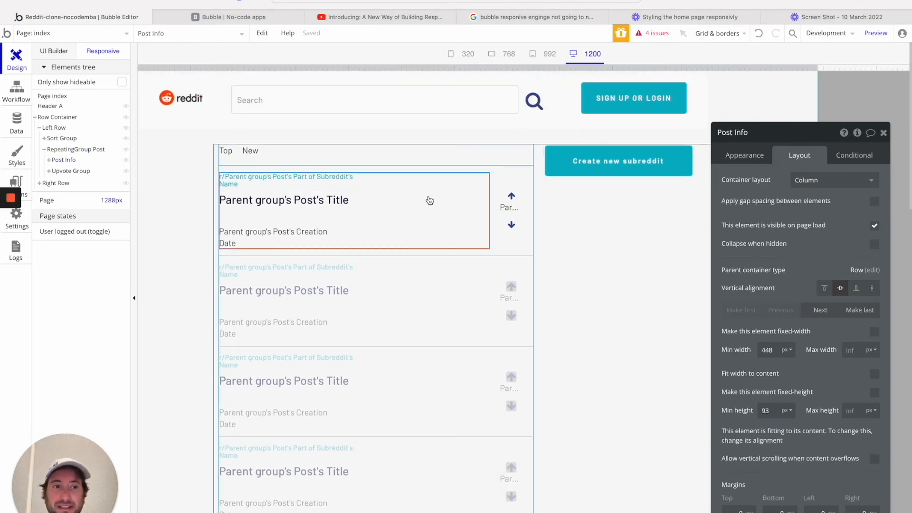
pyautogui.click(69, 163)
pyautogui.click(57, 164)
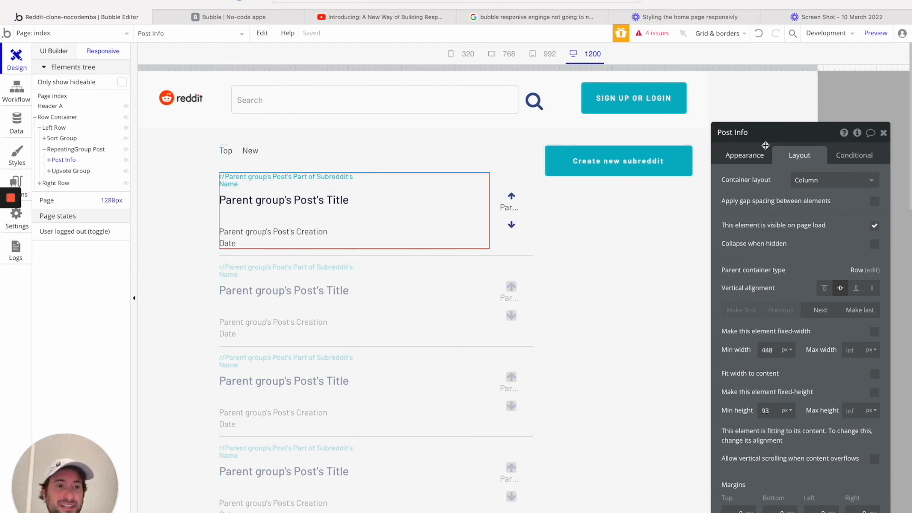
pyautogui.click(757, 157)
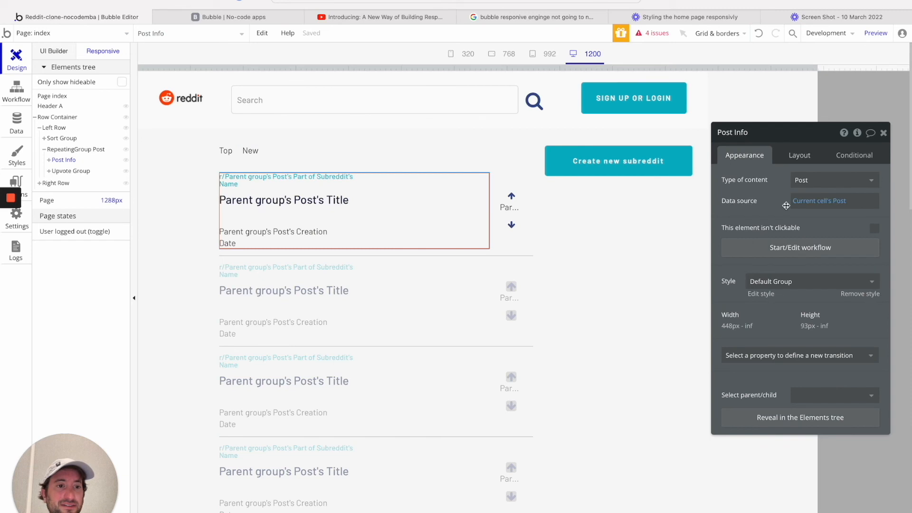
pyautogui.click(792, 249)
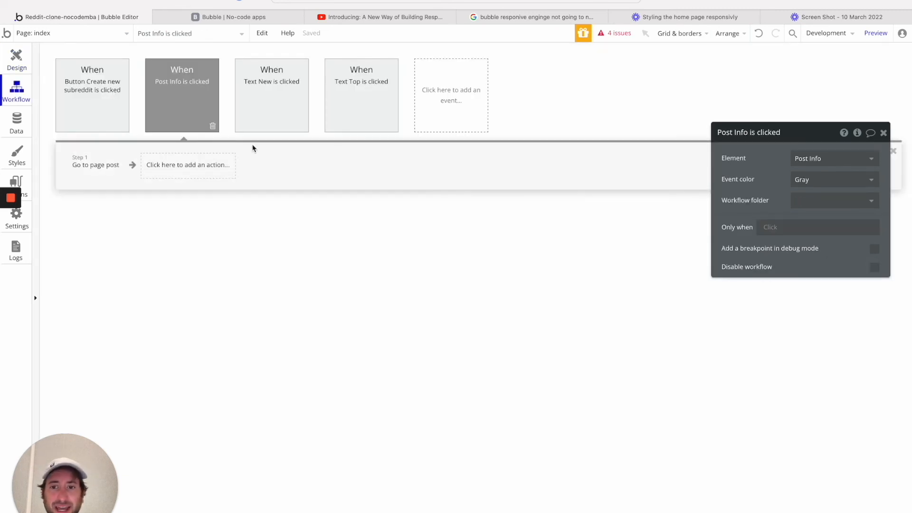
pyautogui.click(212, 127)
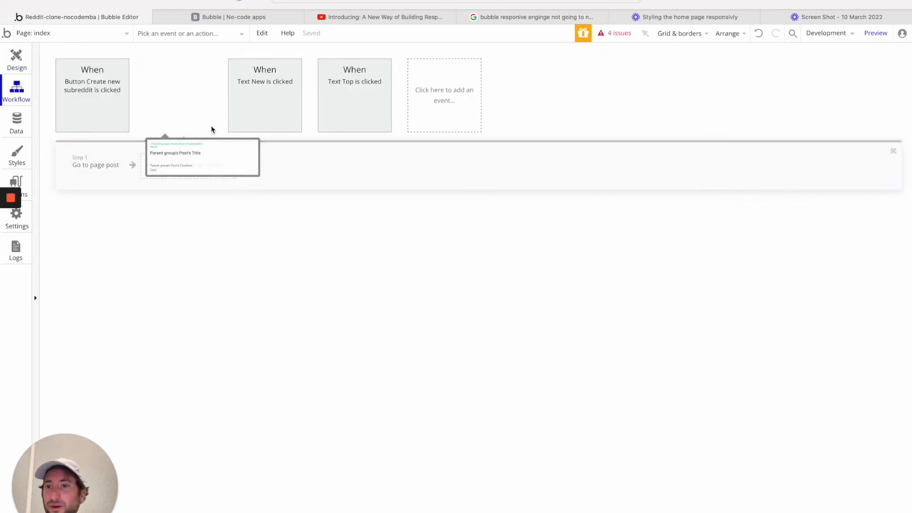
pyautogui.click(17, 58)
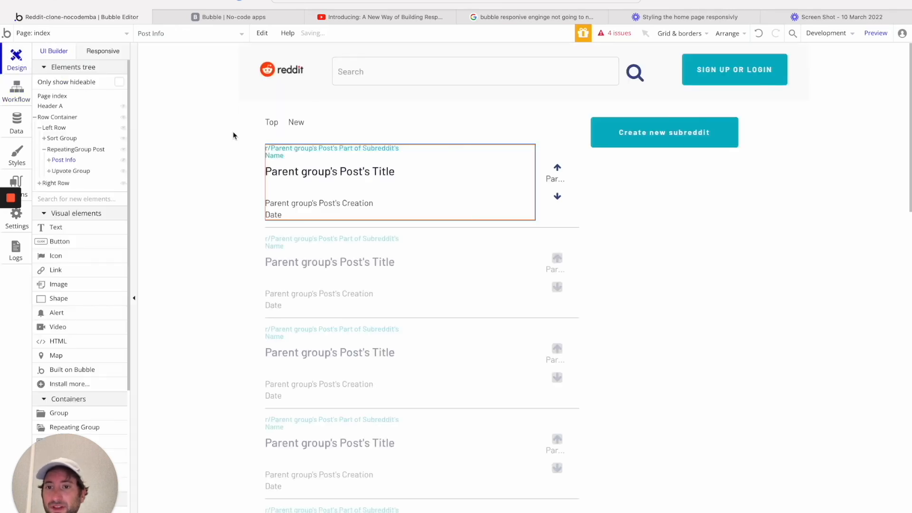
# Draw a new group about 504 px wide and 102 px high inside the Post Info group of the first post cell.
pyautogui.click(316, 175)
pyautogui.click(461, 175)
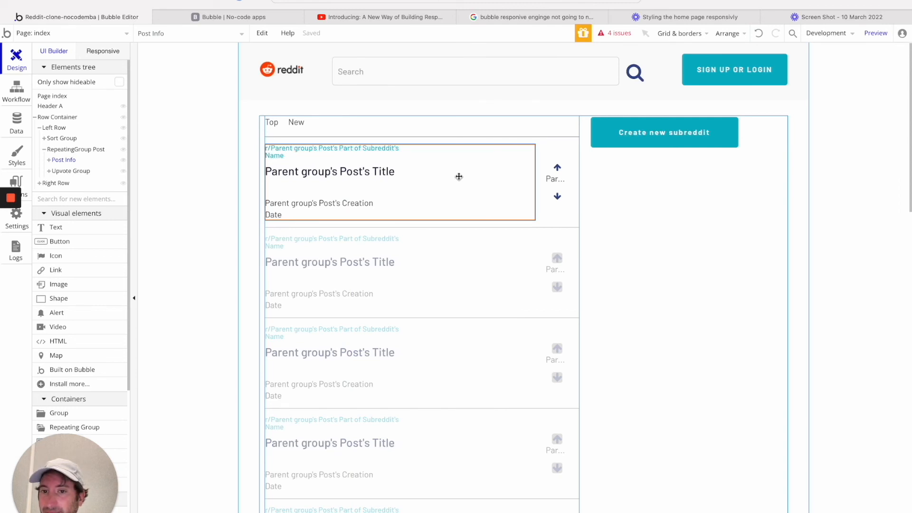
pyautogui.click(50, 171)
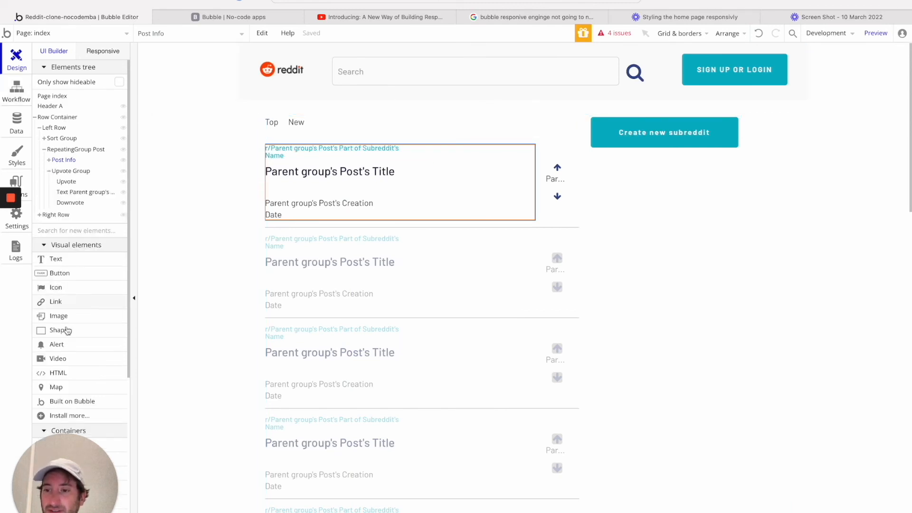
pyautogui.scroll(-5, 66, 323)
pyautogui.click(73, 341)
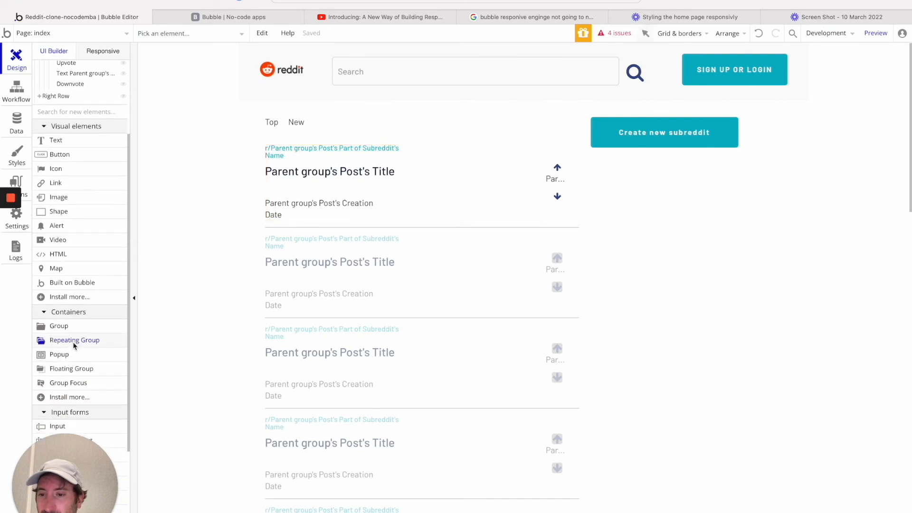
pyautogui.click(73, 327)
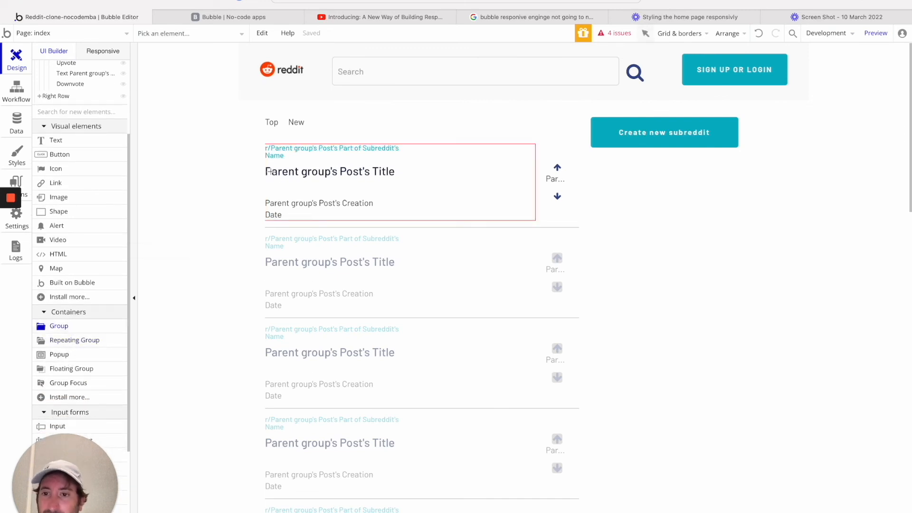
pyautogui.moveTo(265, 164); pyautogui.dragTo(533, 220)
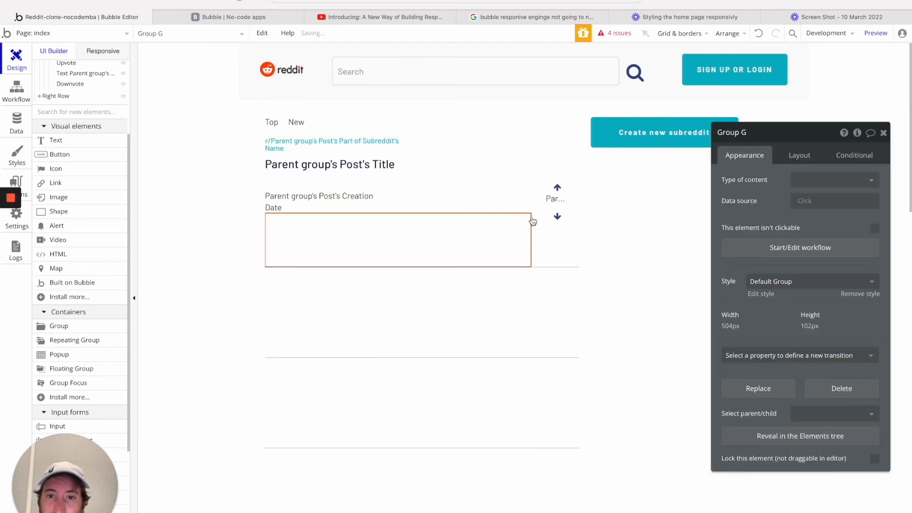
# Rename the new group "Link to post" and move it to the top of the Post Info group.
pyautogui.scroll(5, 87, 179)
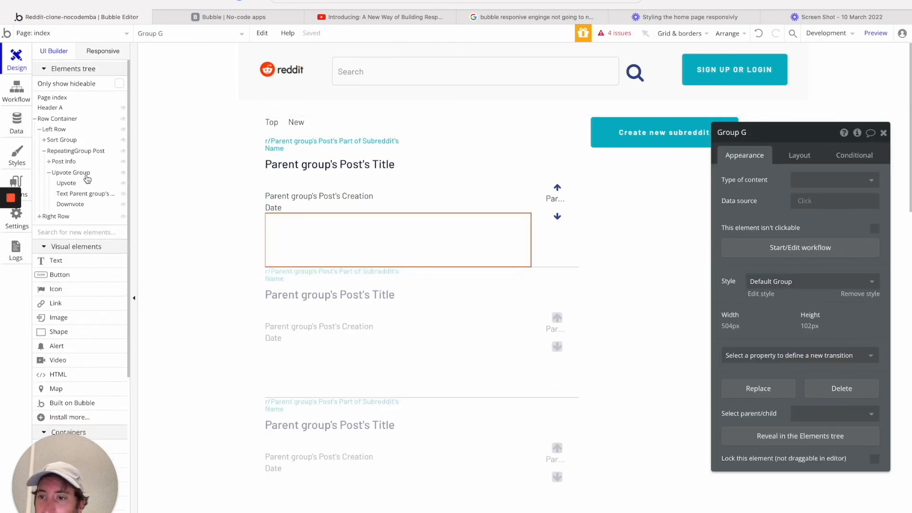
pyautogui.hotkey('ctrl', 'a')
pyautogui.write('Lin')
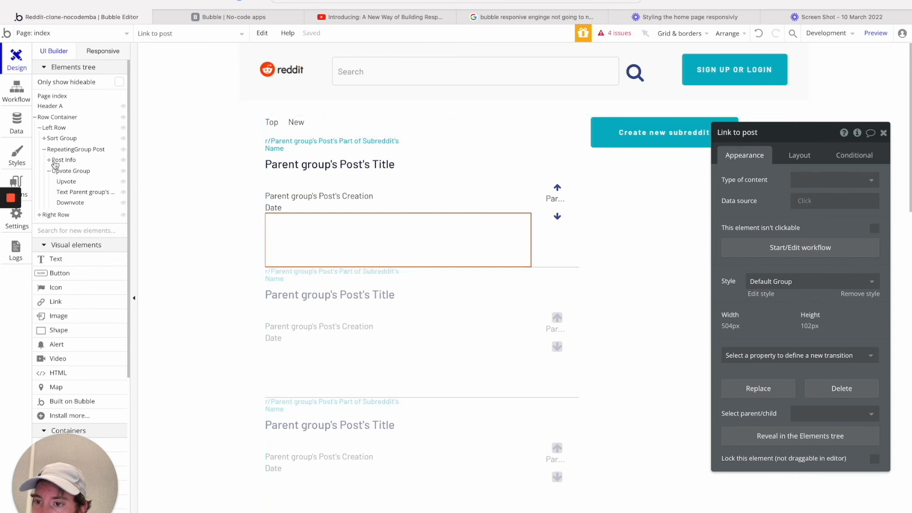
pyautogui.scroll(-2, 49, 129)
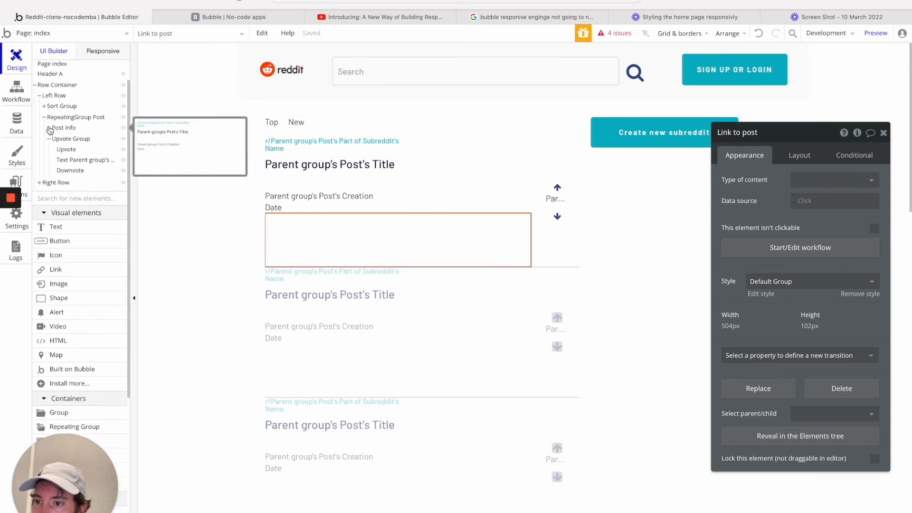
pyautogui.click(49, 127)
pyautogui.moveTo(70, 172); pyautogui.dragTo(73, 139)
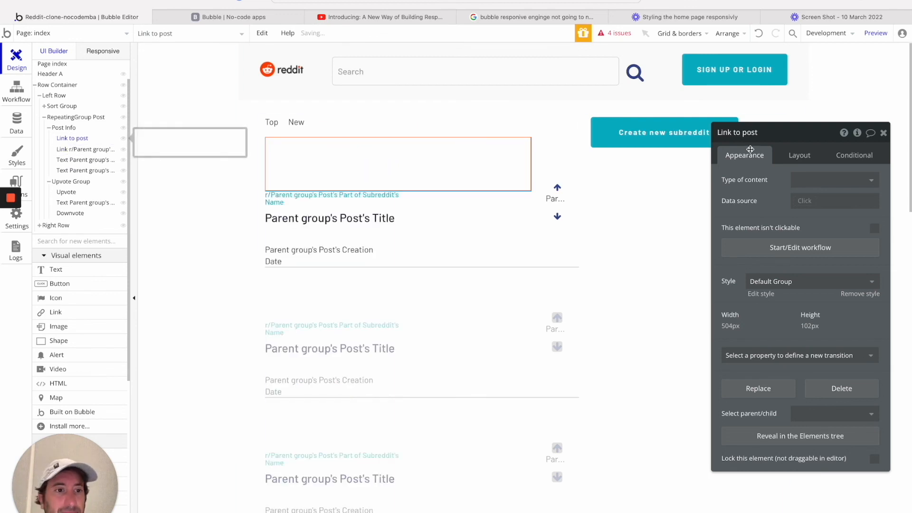
# Give the Link to post group a column layout, turn off its fixed width and set its minimum width to 320 px.
pyautogui.click(806, 162)
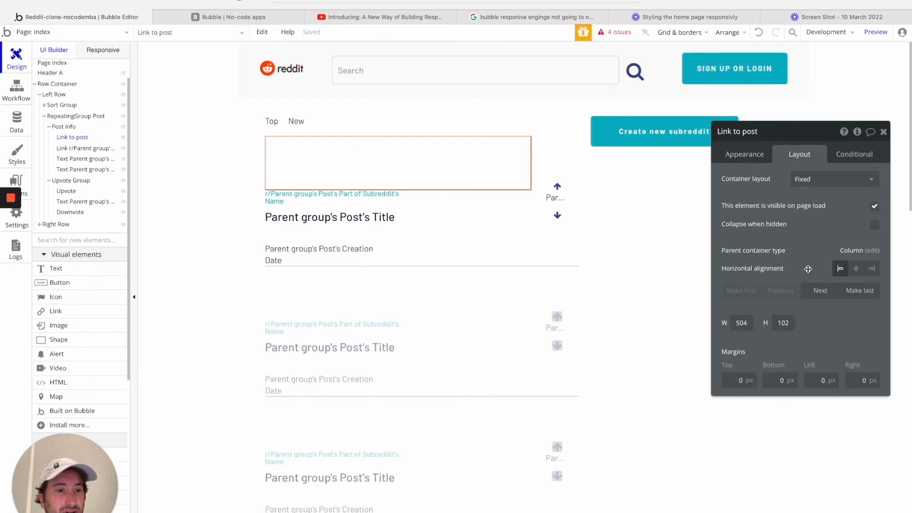
pyautogui.click(833, 182)
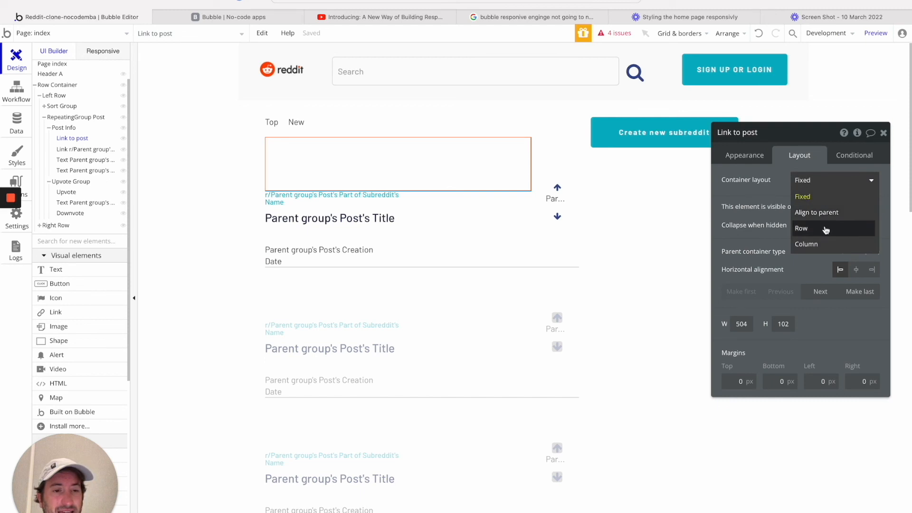
pyautogui.click(824, 244)
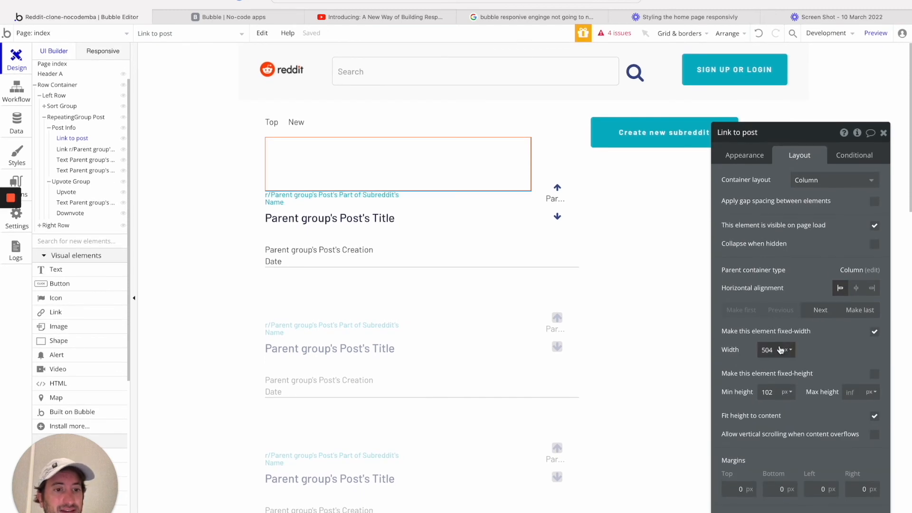
pyautogui.click(874, 331)
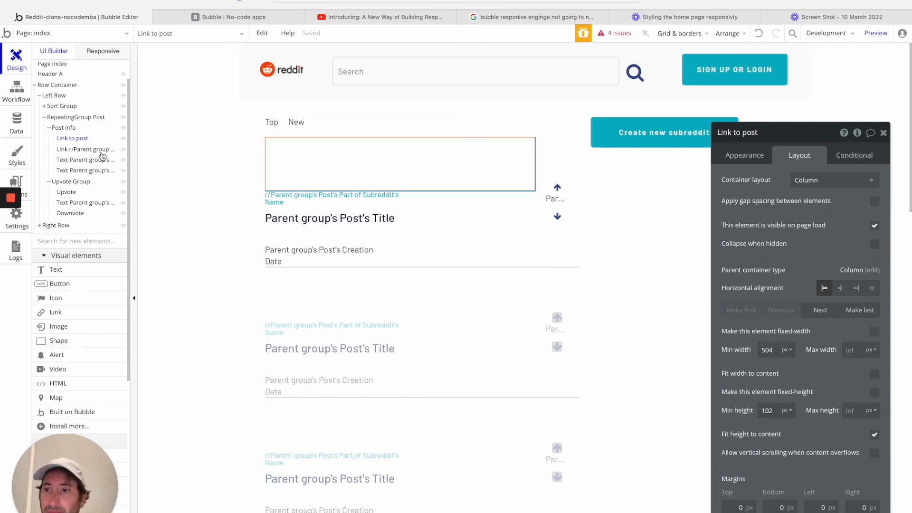
pyautogui.doubleClick(767, 350)
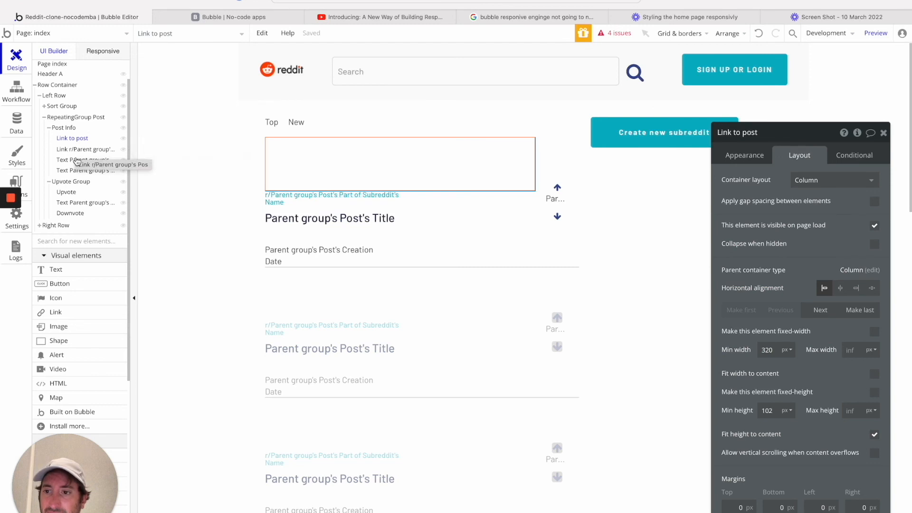
# Move the post's title and creation date texts into the Link to post group and place that group below the subreddit link.
pyautogui.click(76, 160)
pyautogui.moveTo(76, 142); pyautogui.dragTo(77, 143)
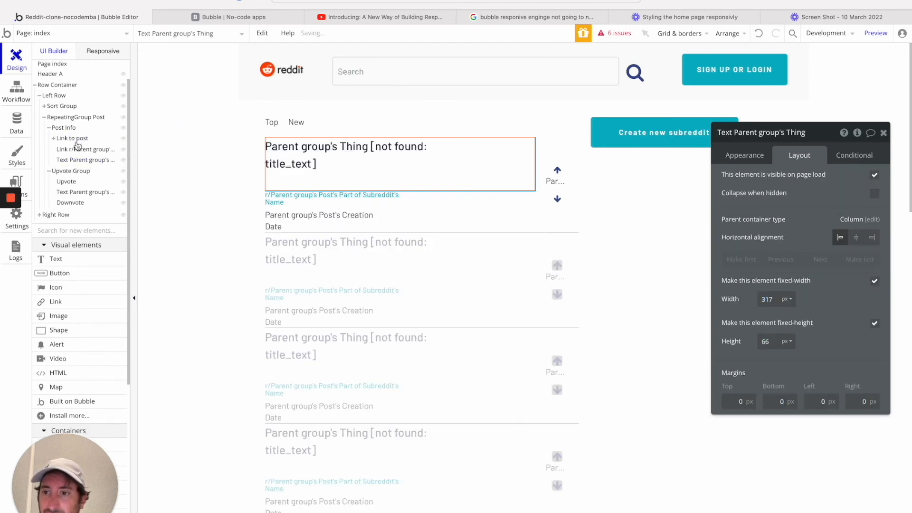
pyautogui.moveTo(79, 162)
pyautogui.mouseDown()
pyautogui.moveTo(81, 141)
pyautogui.moveTo(76, 151)
pyautogui.mouseUp()
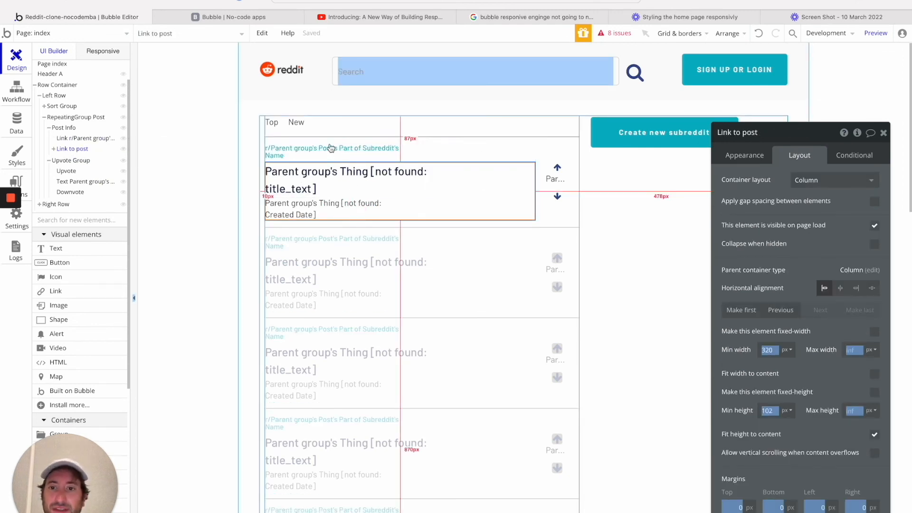
# Set the Link to post group's content type to Post and its data source to Parent group's Post.
pyautogui.click(87, 139)
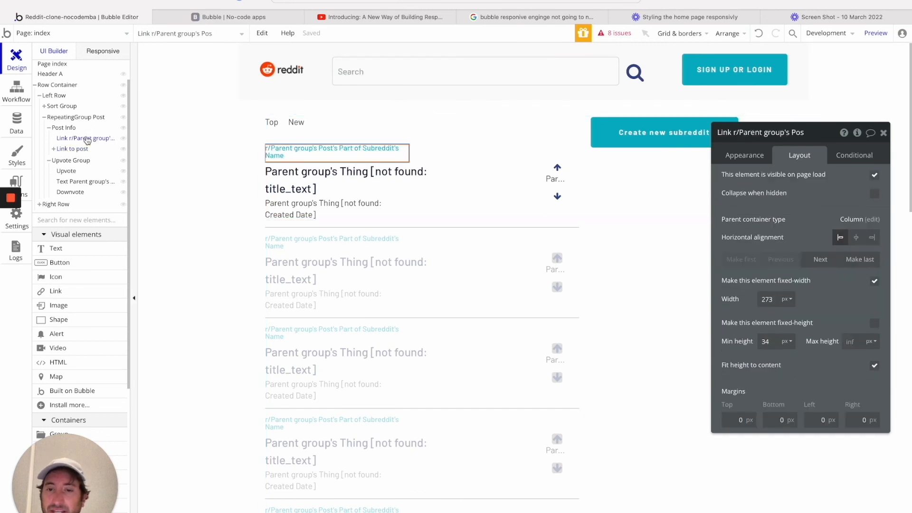
pyautogui.click(72, 149)
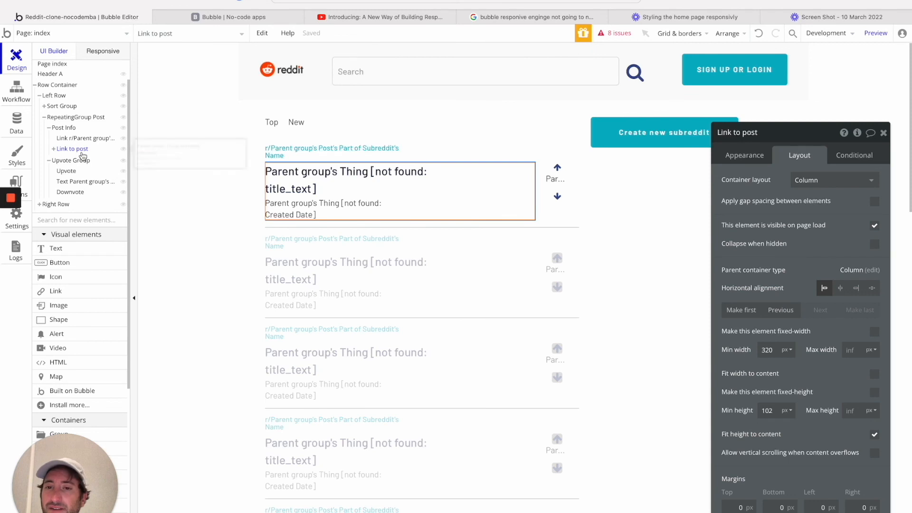
pyautogui.click(742, 157)
pyautogui.click(816, 179)
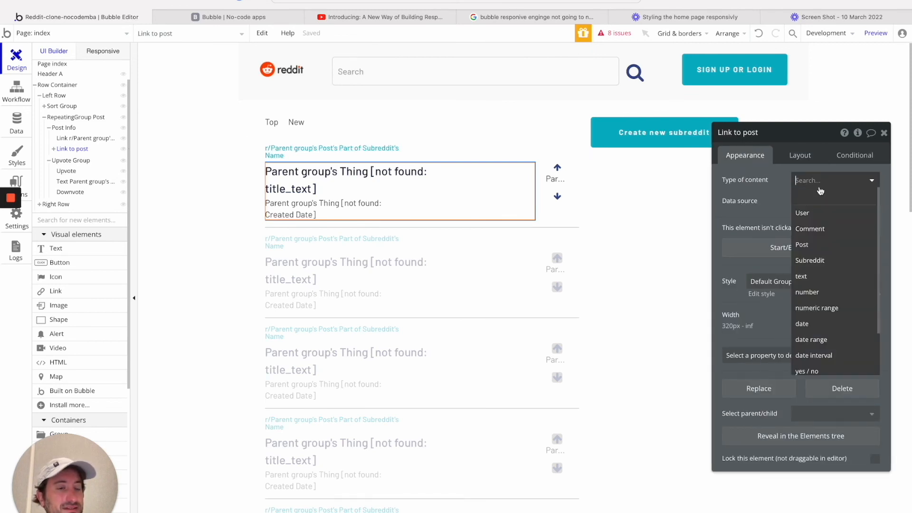
pyautogui.scroll(-1, 818, 245)
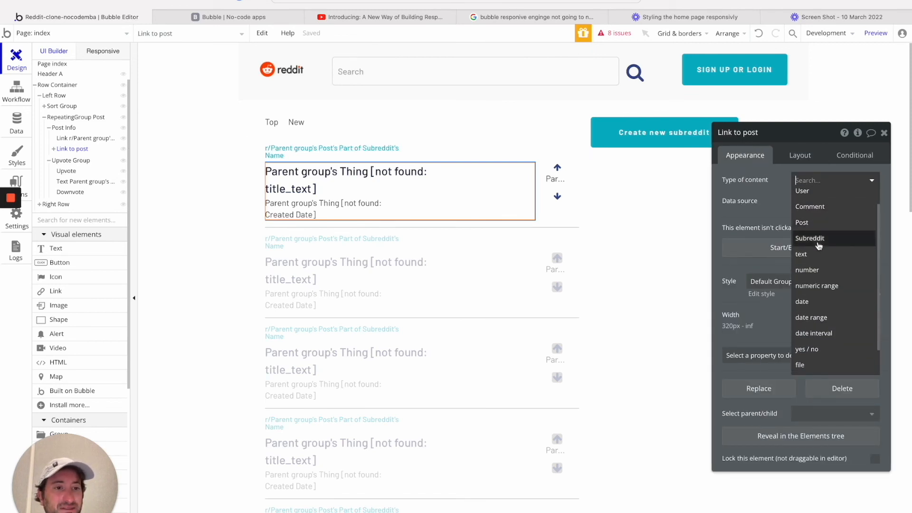
pyautogui.scroll(1, 817, 256)
pyautogui.click(807, 238)
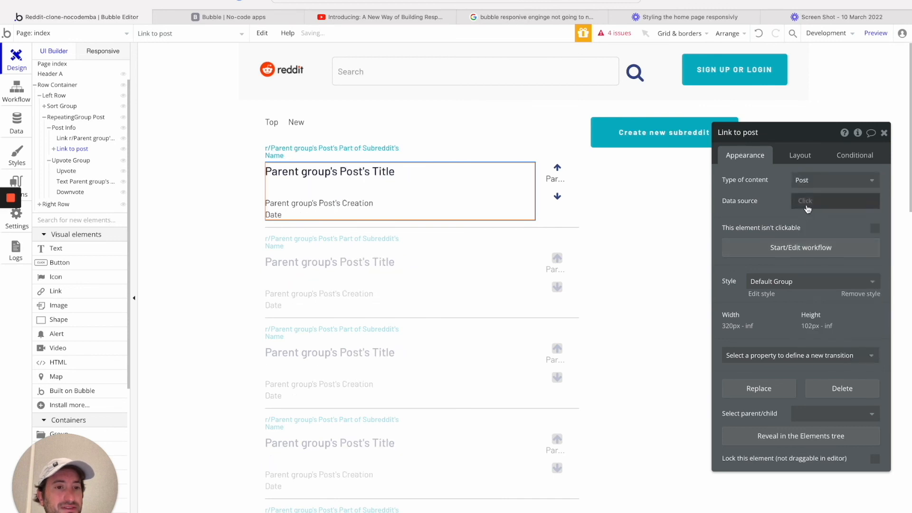
pyautogui.click(807, 204)
pyautogui.click(819, 230)
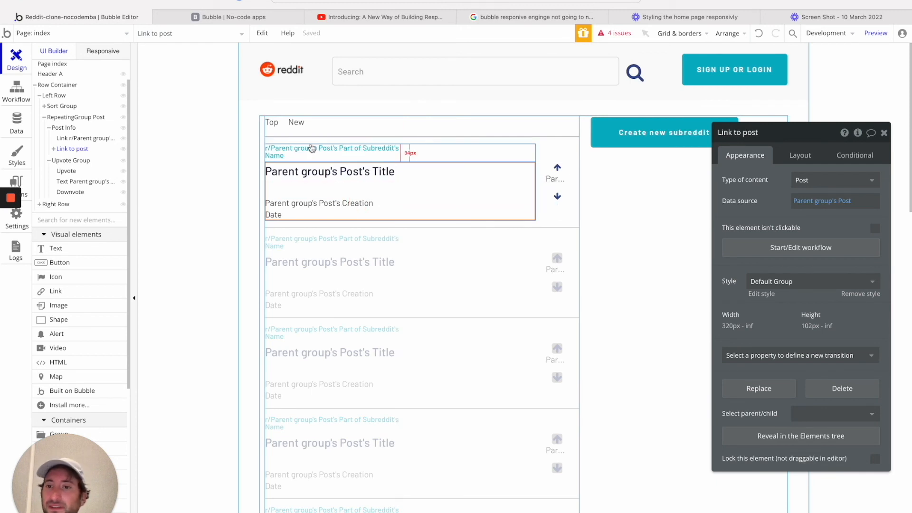
# Review the RepeatingGroup Post's appearance and layout settings, and compare the post list with the running app preview.
pyautogui.click(68, 118)
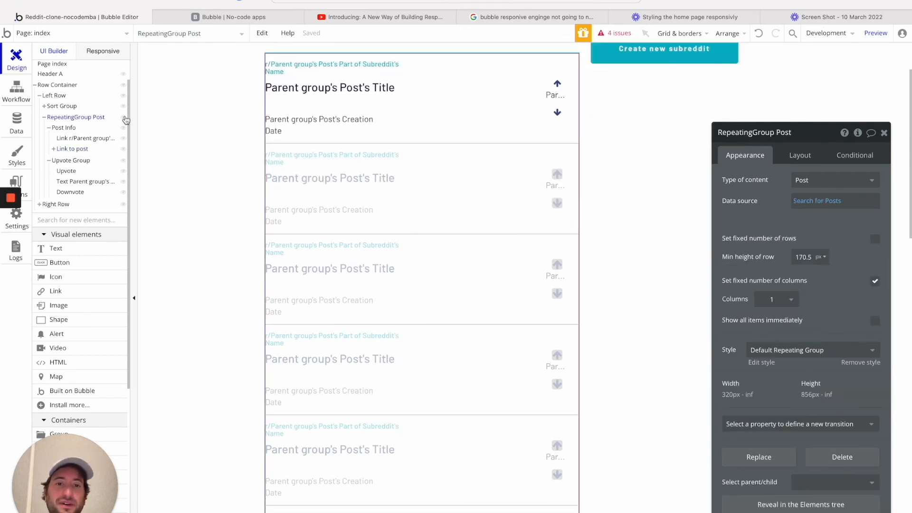
pyautogui.scroll(3, 508, 199)
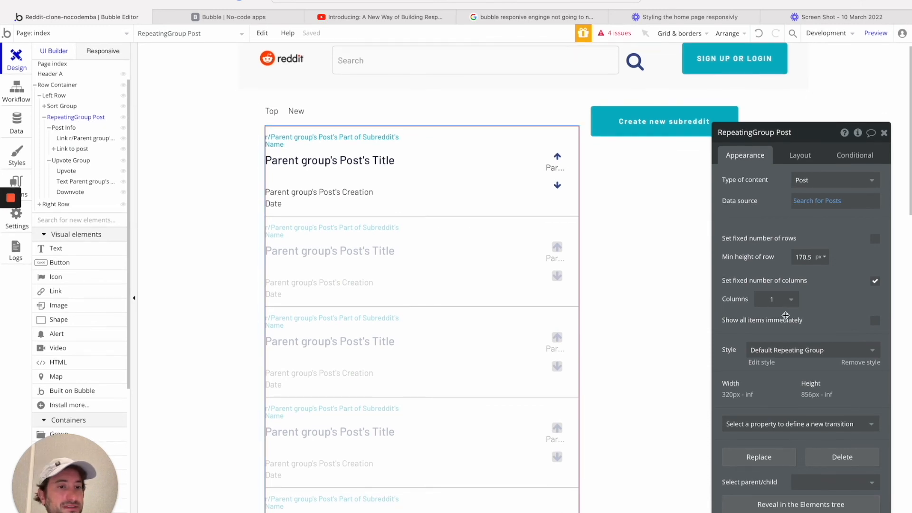
pyautogui.click(800, 155)
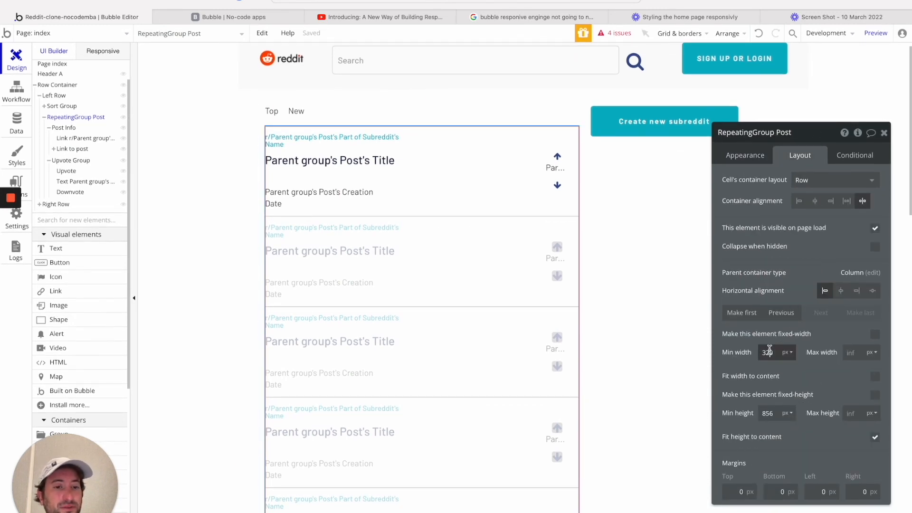
pyautogui.click(769, 351)
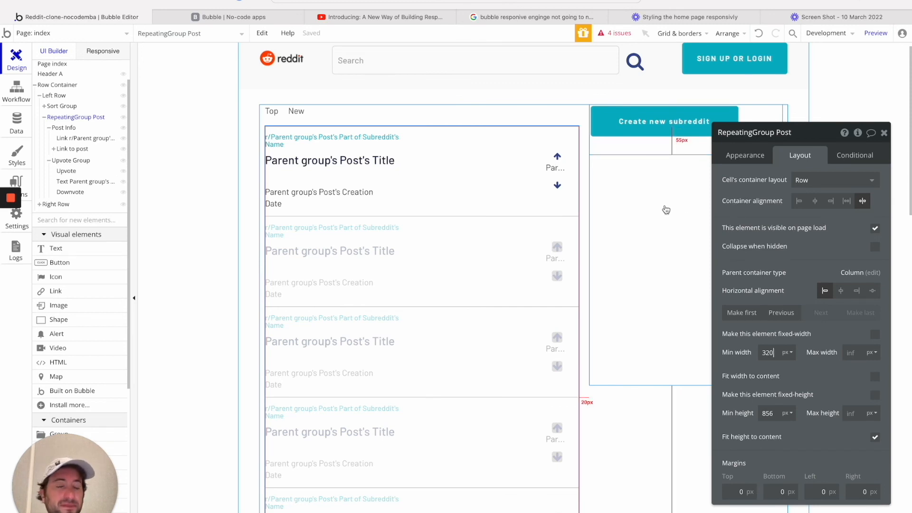
pyautogui.click(249, 204)
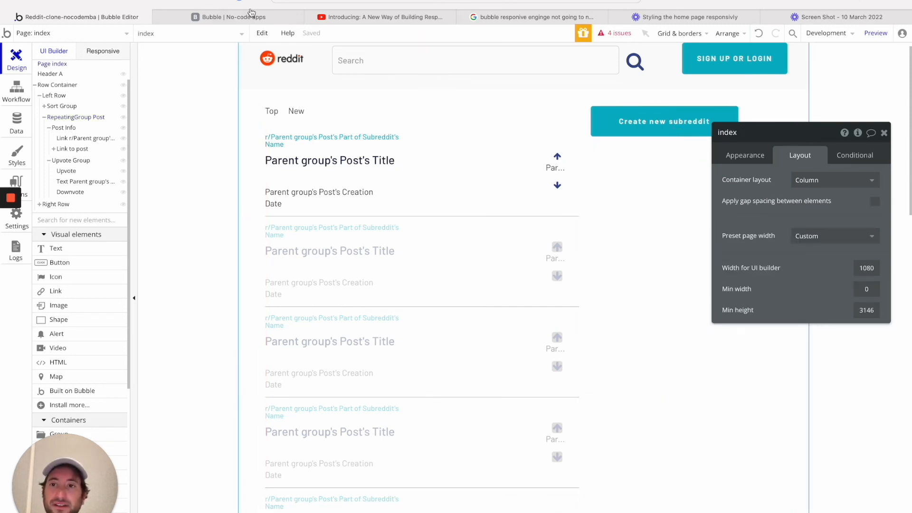
pyautogui.click(252, 15)
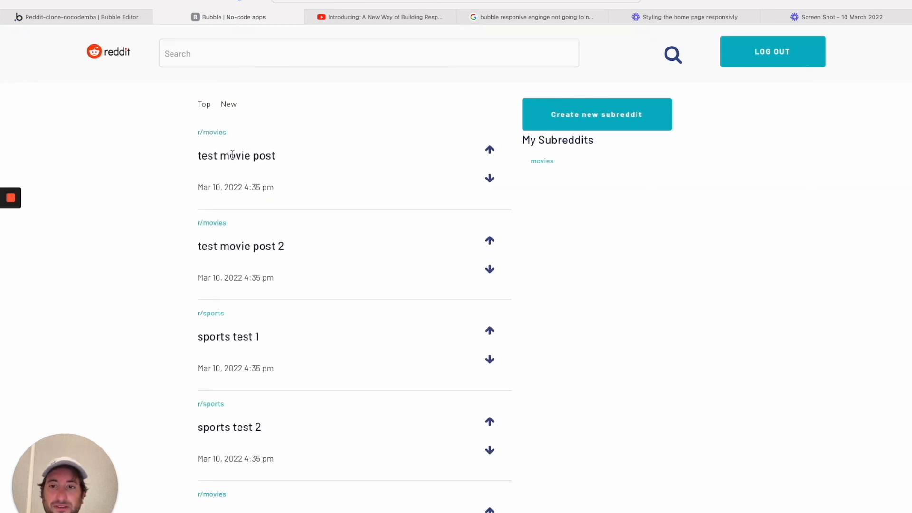
pyautogui.click(120, 16)
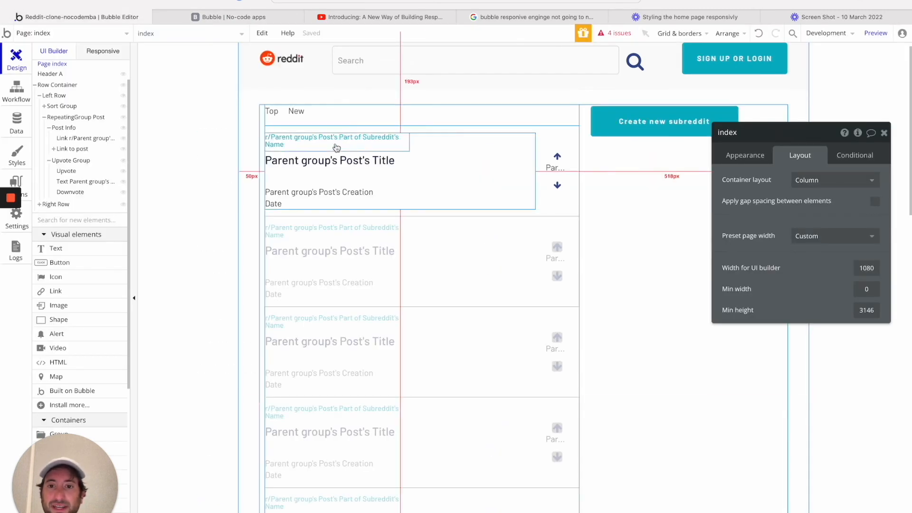
# Create a workflow event that runs when the Link to post group is clicked.
pyautogui.click(341, 166)
pyautogui.click(83, 149)
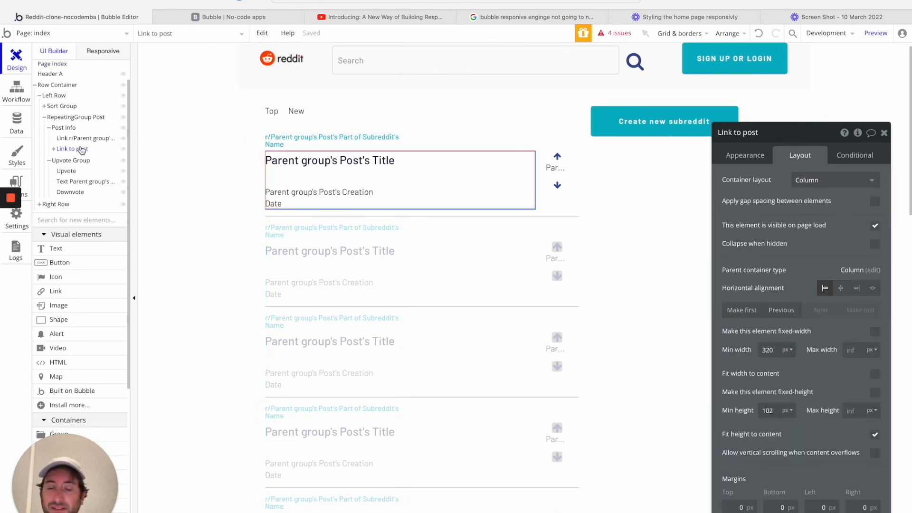
pyautogui.click(745, 156)
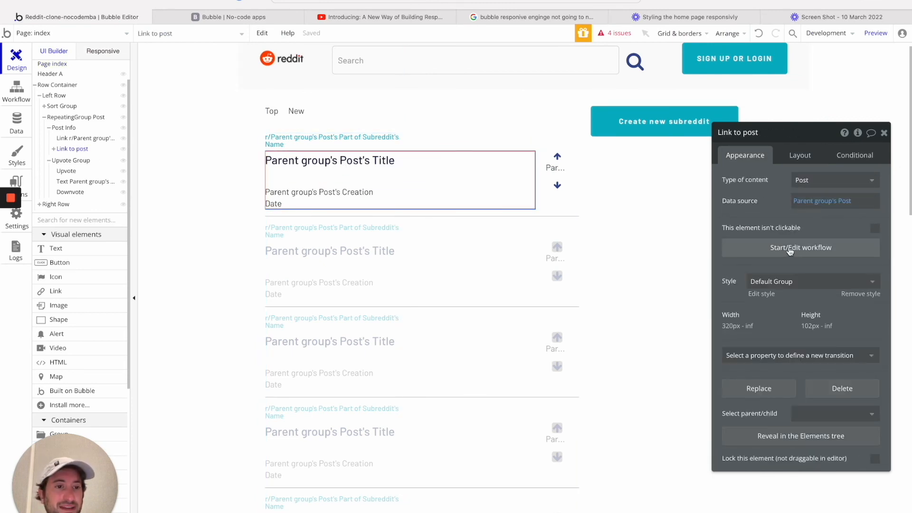
pyautogui.click(789, 250)
pyautogui.click(179, 118)
# Add a Go to page action with the post page as destination, sending Parent group's Post as data.
pyautogui.click(127, 165)
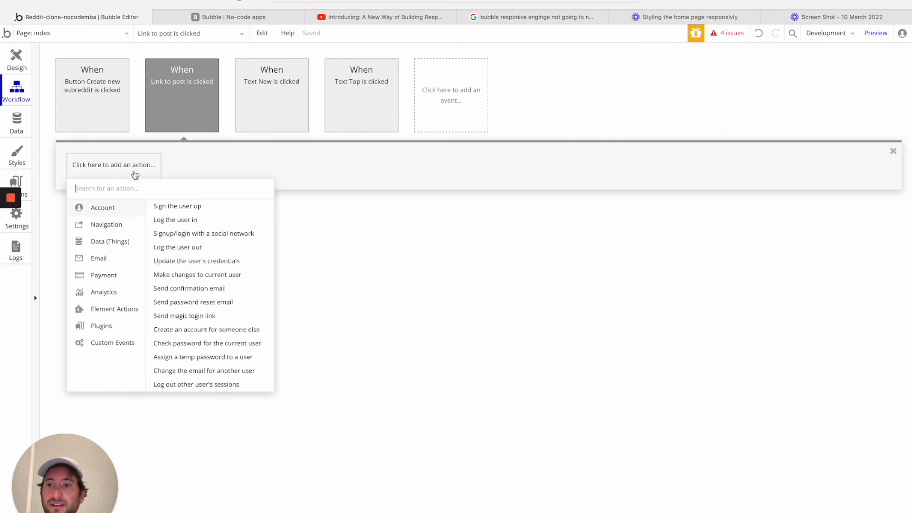
pyautogui.click(171, 206)
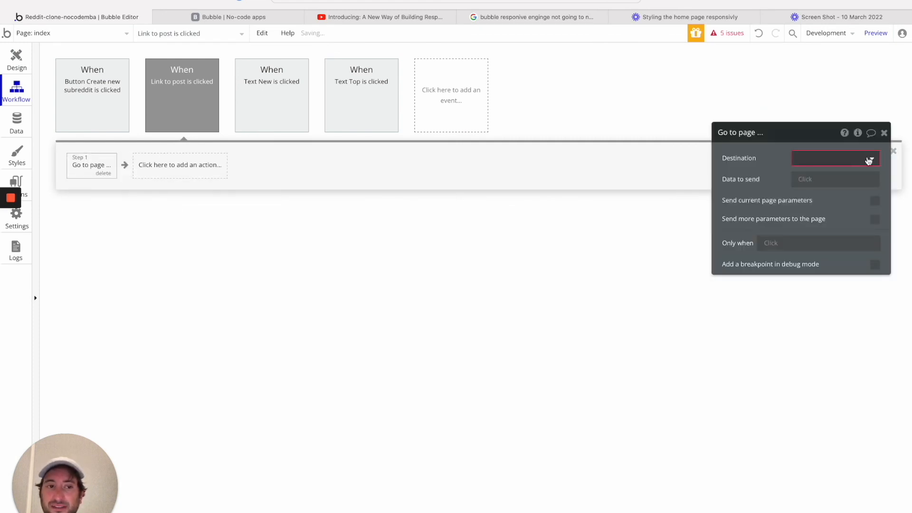
pyautogui.click(815, 207)
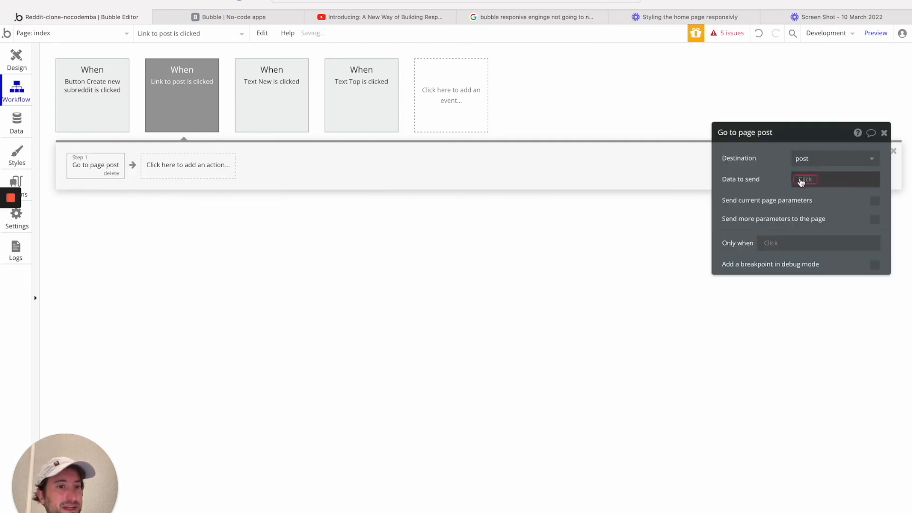
pyautogui.click(802, 179)
pyautogui.click(818, 208)
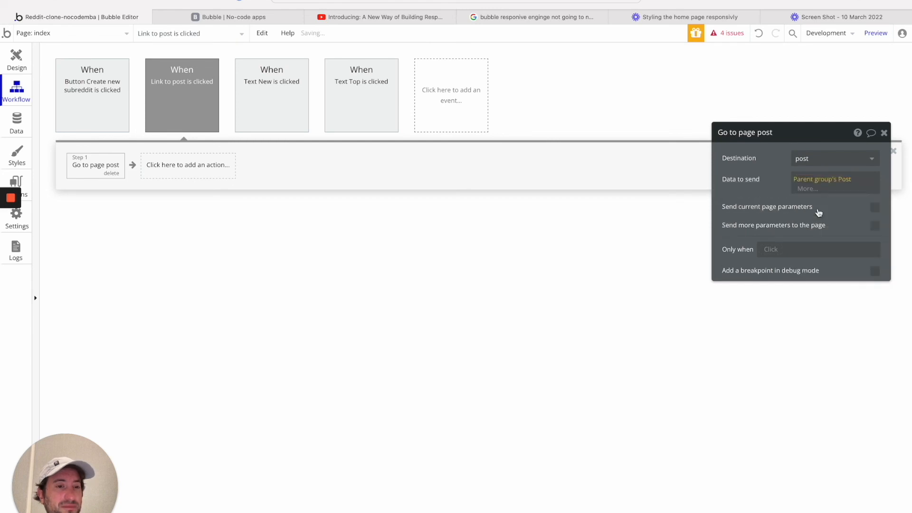
# Reload the running app preview and test the post link by opening "test movie post" from the post list.
pyautogui.click(883, 133)
pyautogui.click(217, 8)
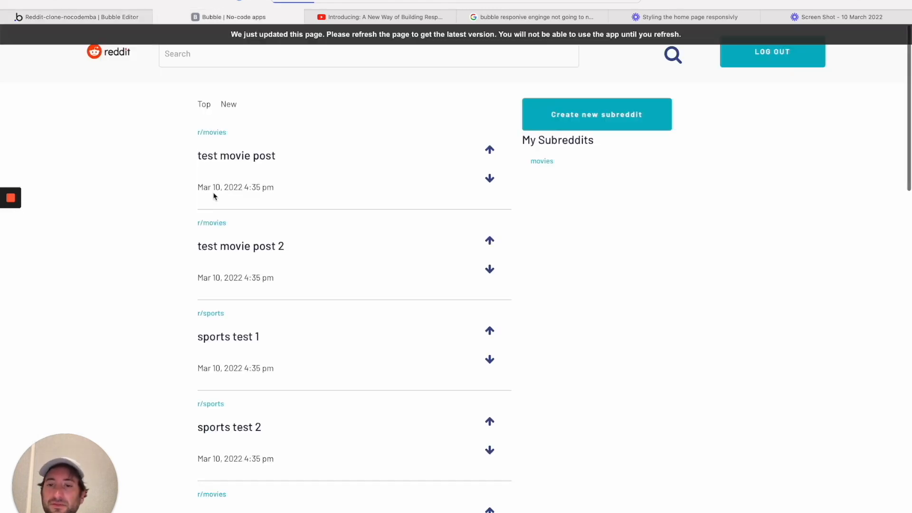
pyautogui.press('super+r')
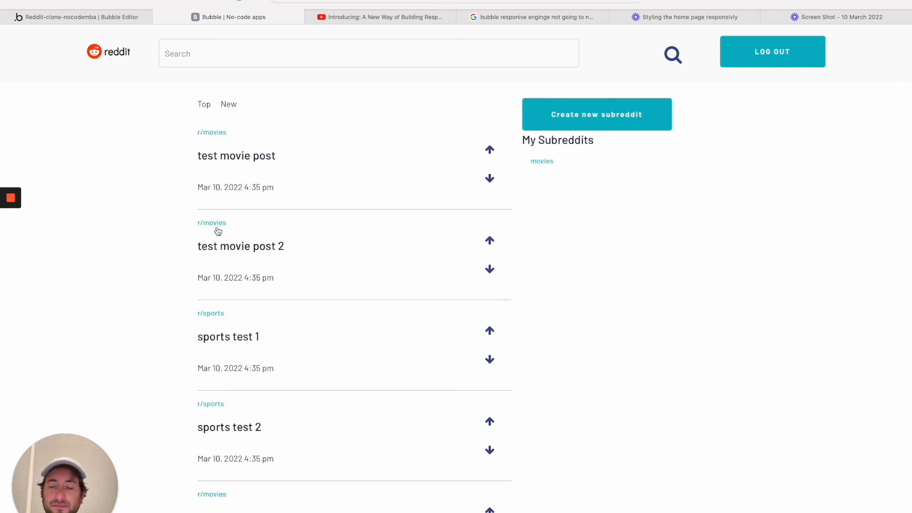
pyautogui.click(240, 160)
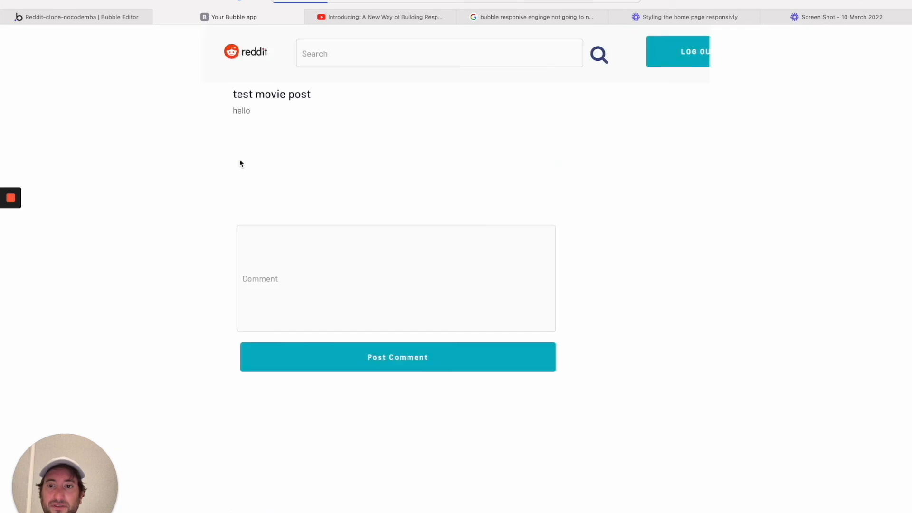
# Go back to the post list and test the first post's r/movies link, returning to the home page through the reddit logo.
pyautogui.hscroll(-5, 299, 174)
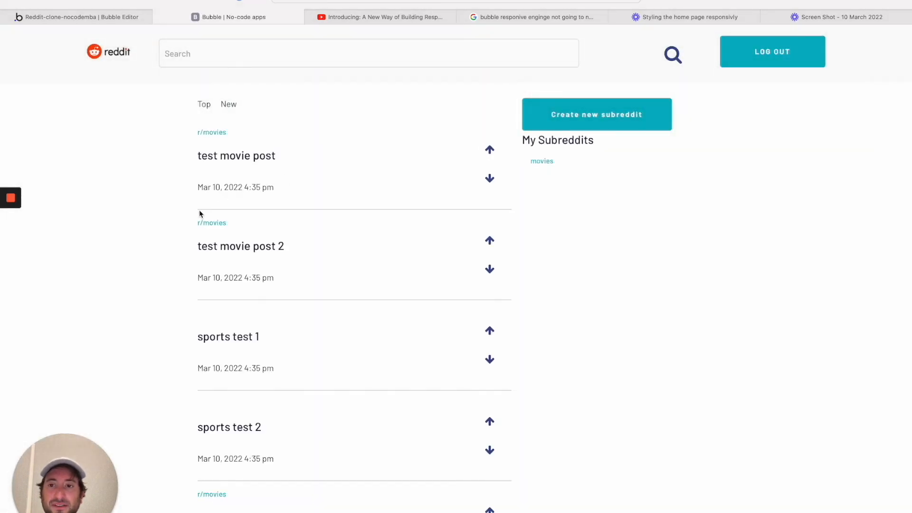
pyautogui.click(213, 132)
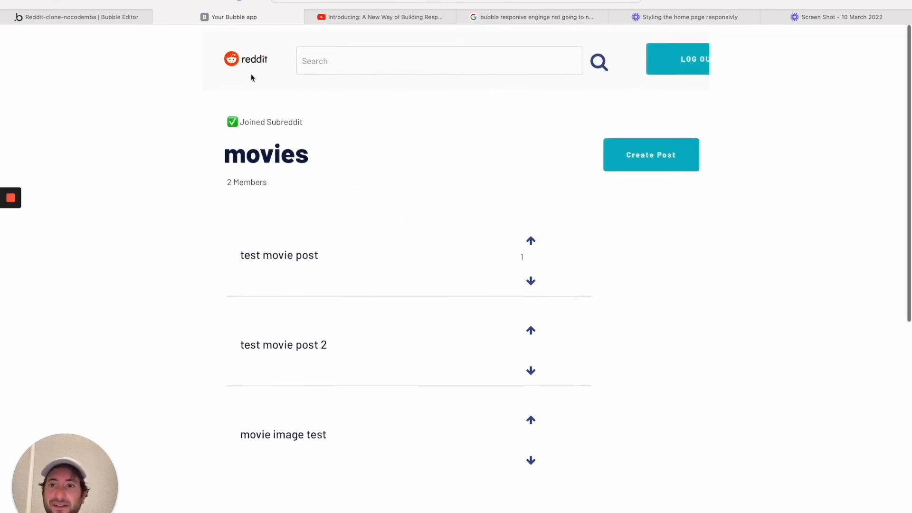
pyautogui.click(249, 59)
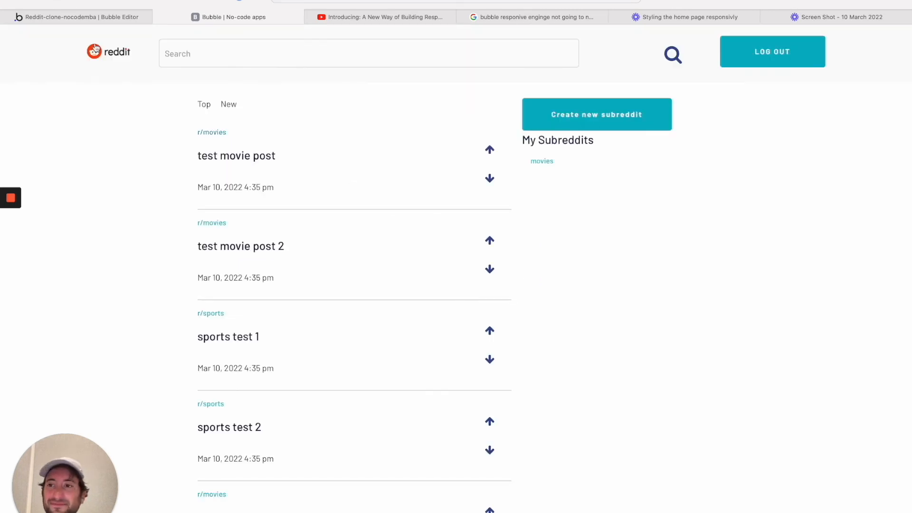